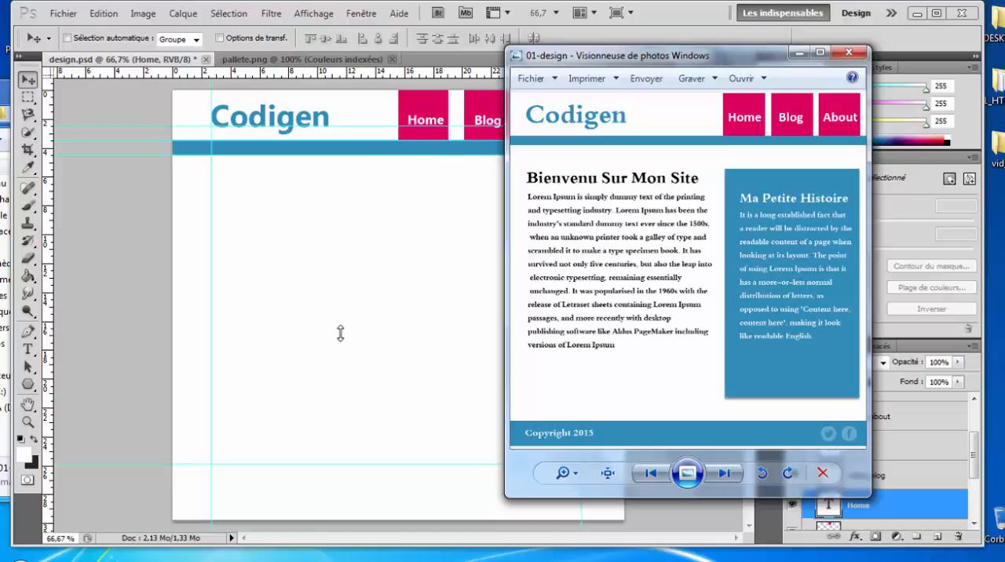
# Step: Collapse the header group and add a new layer inside the body group
pyautogui.click(922, 449)
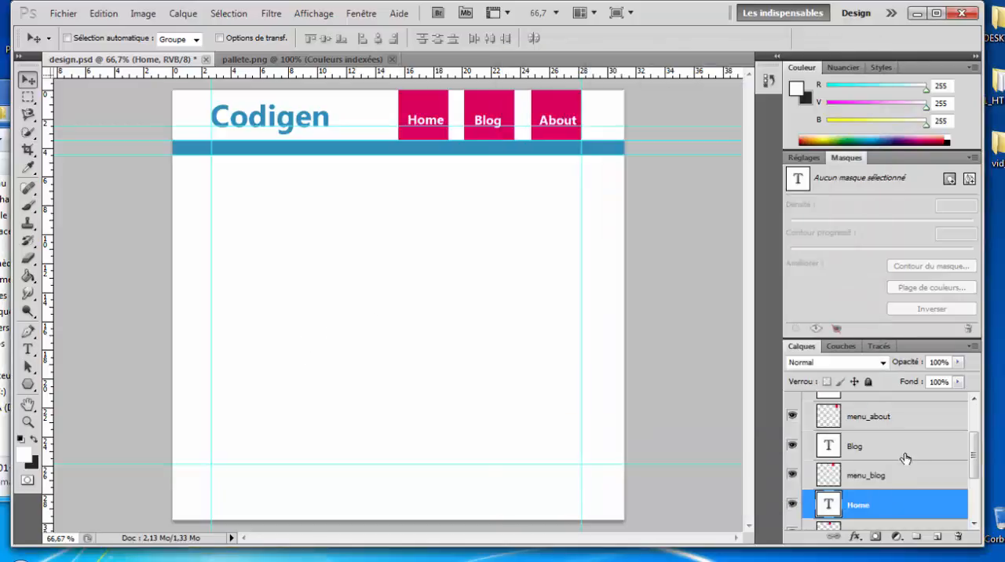
pyautogui.moveTo(970, 458); pyautogui.dragTo(950, 426)
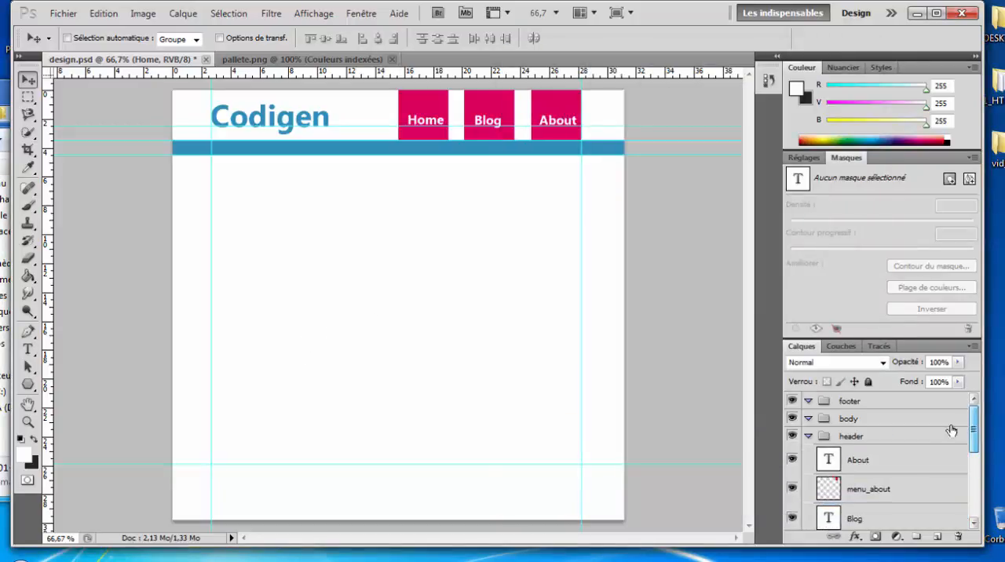
pyautogui.click(808, 436)
pyautogui.click(863, 419)
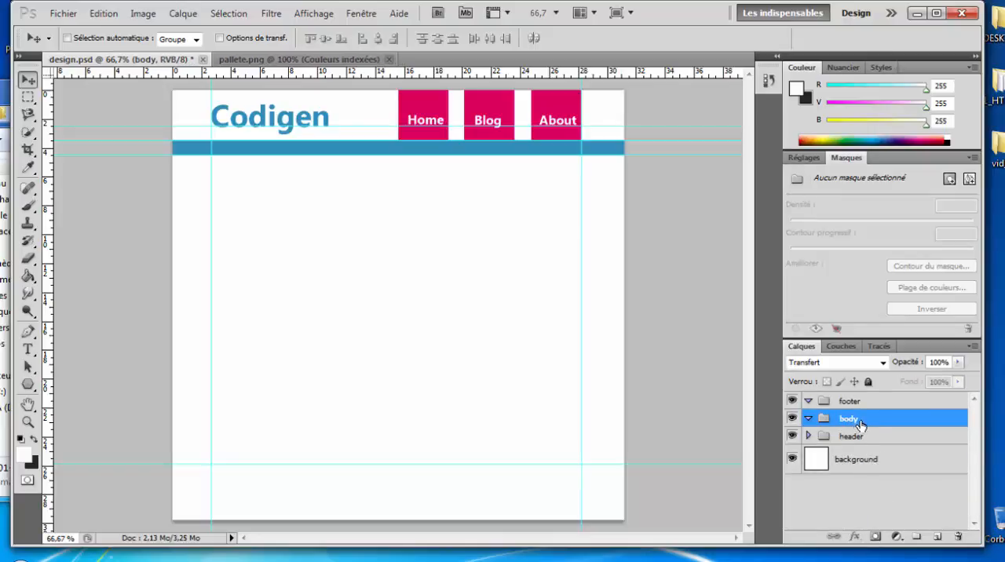
pyautogui.click(937, 537)
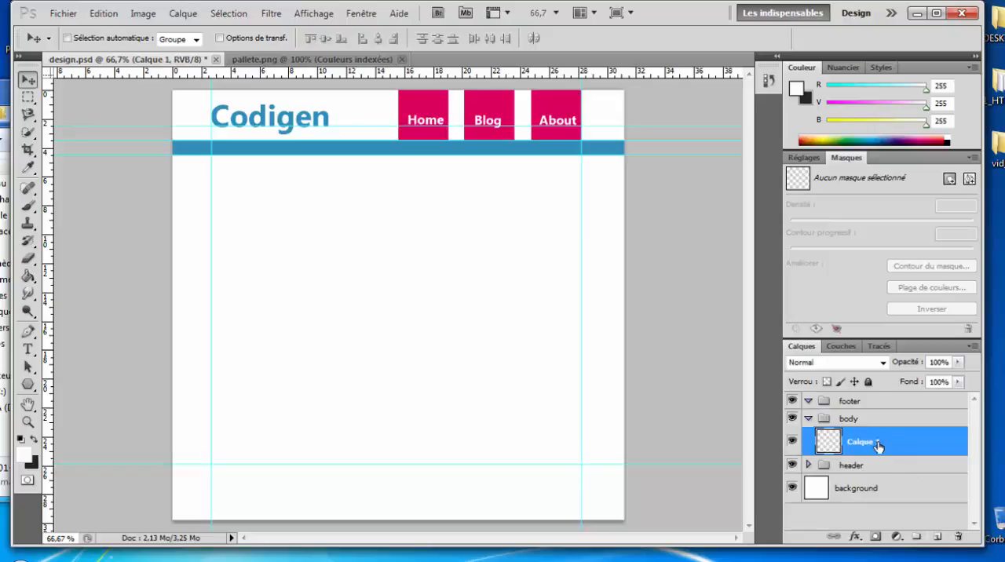
# Step: Check the 01-design reference image and rename the new layer in the body group as content
pyautogui.hotkey('alt', 'Tab')
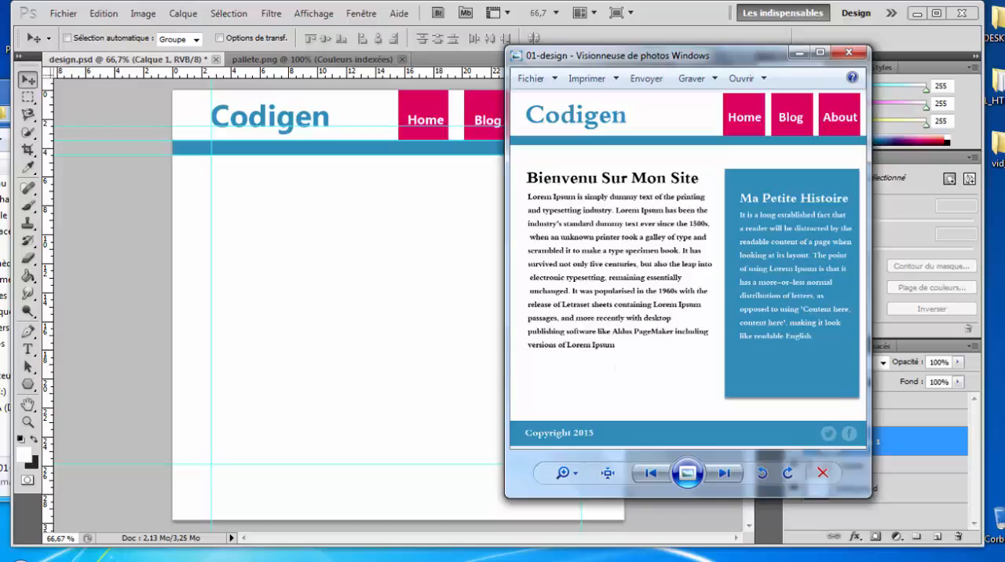
pyautogui.hotkey('alt', 'F4')
pyautogui.doubleClick(863, 442)
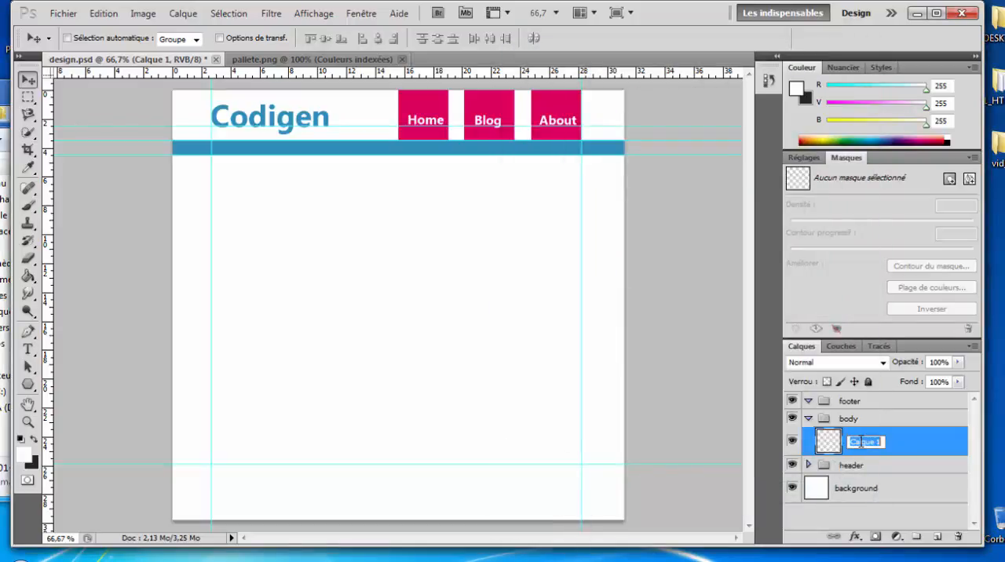
pyautogui.write('content')
pyautogui.press('Return')
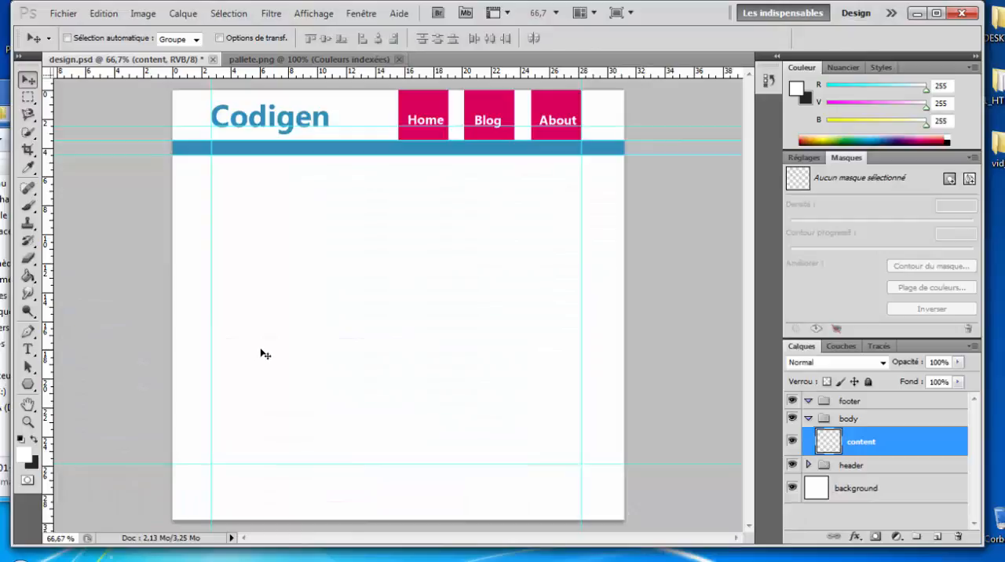
# Step: Switch to Chrome and search the web for lorem ipsum in a new tab
pyautogui.click(125, 561)
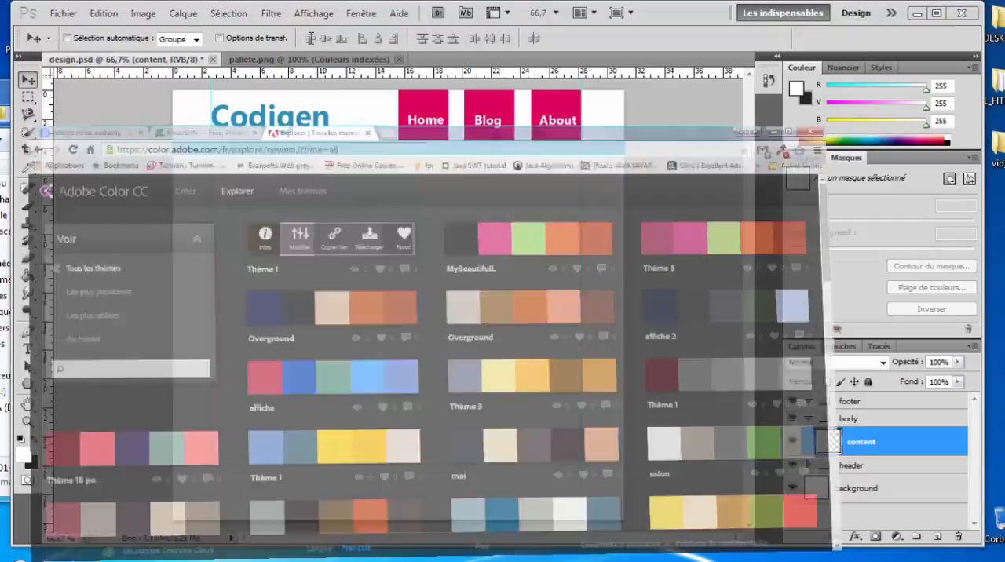
pyautogui.click(465, 10)
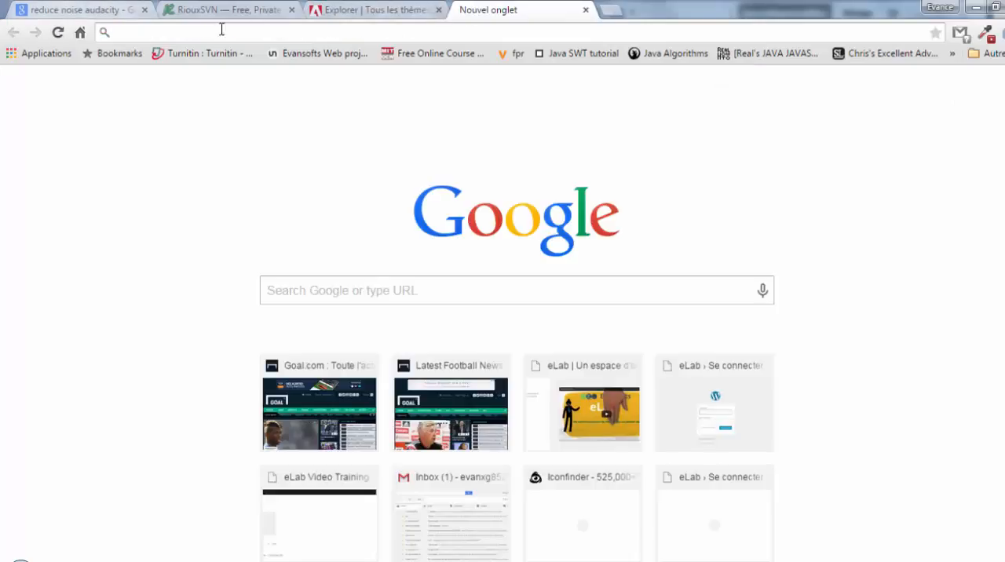
pyautogui.write('lo')
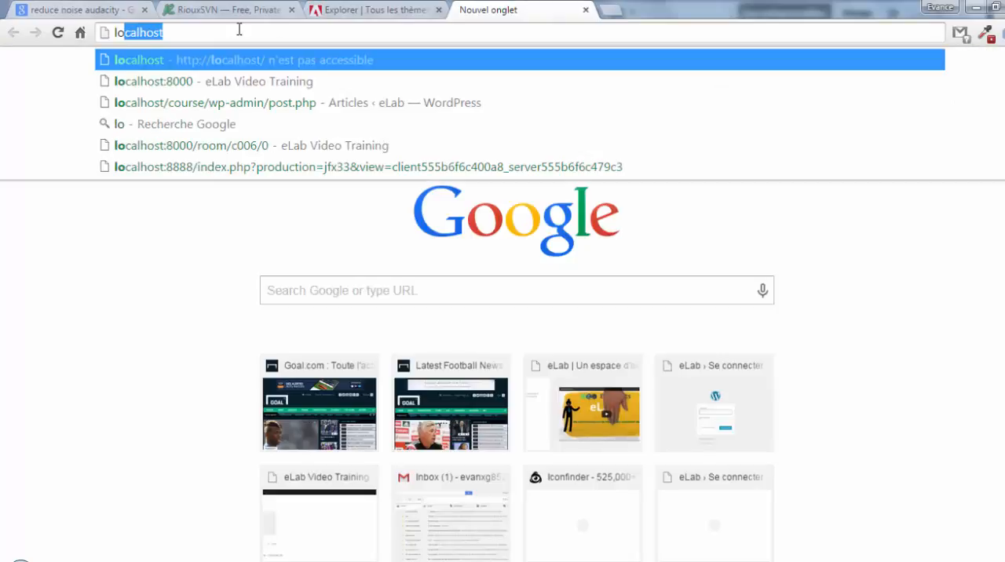
pyautogui.write('rem')
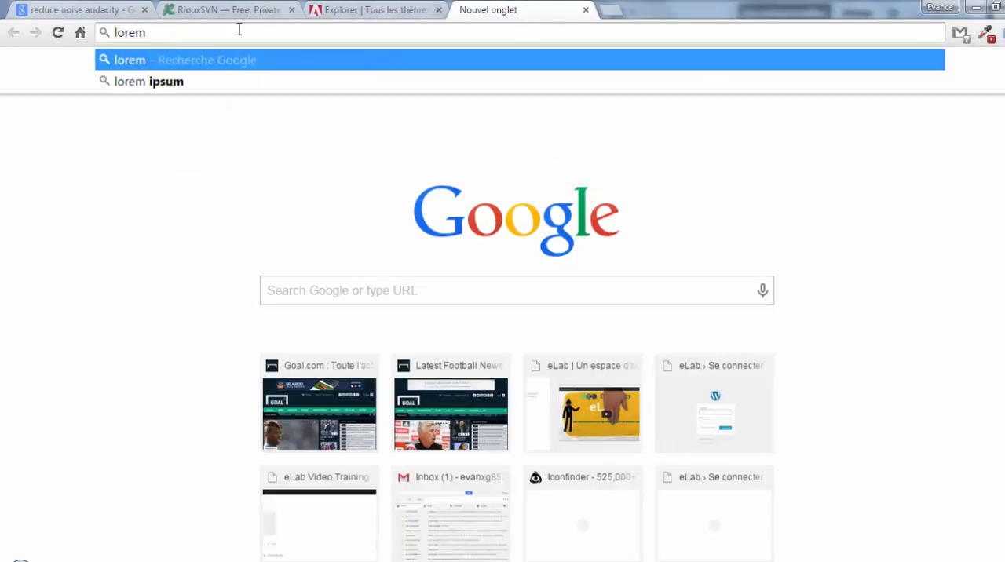
pyautogui.click(227, 87)
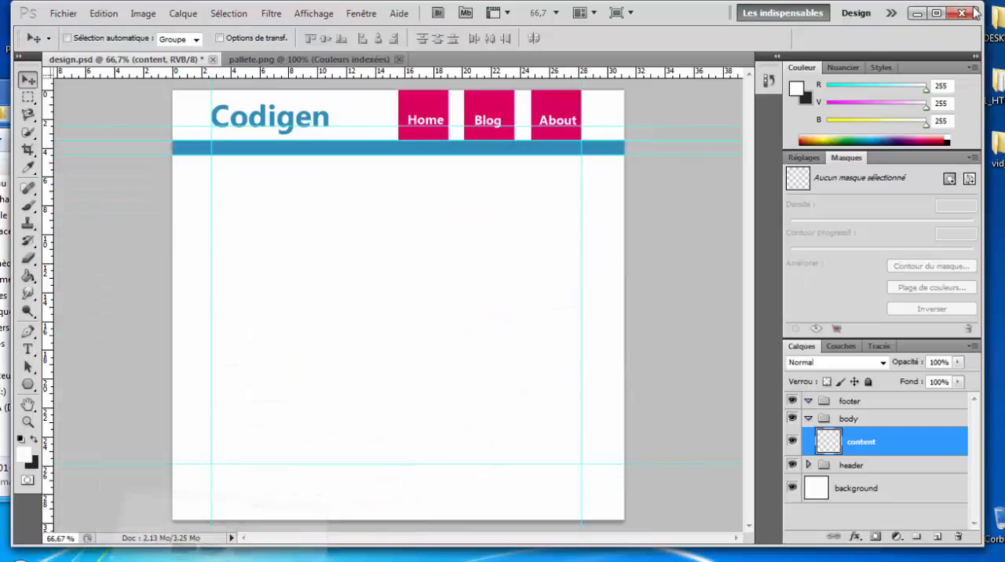
# Step: Open the index page from the C001_HTML_CSS project folder, under projects, makiti, front
pyautogui.click(959, 10)
pyautogui.doubleClick(986, 86)
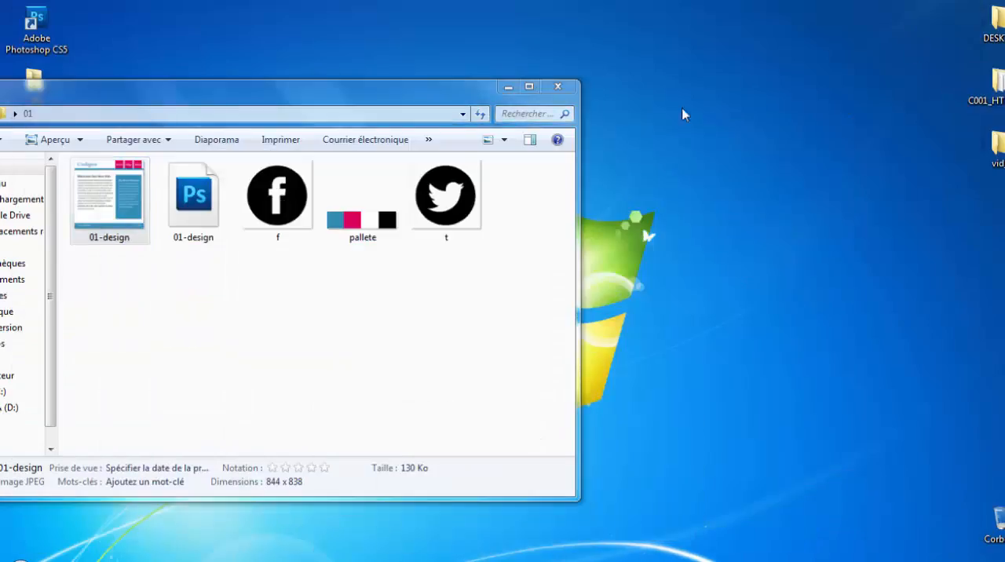
pyautogui.doubleClick(181, 137)
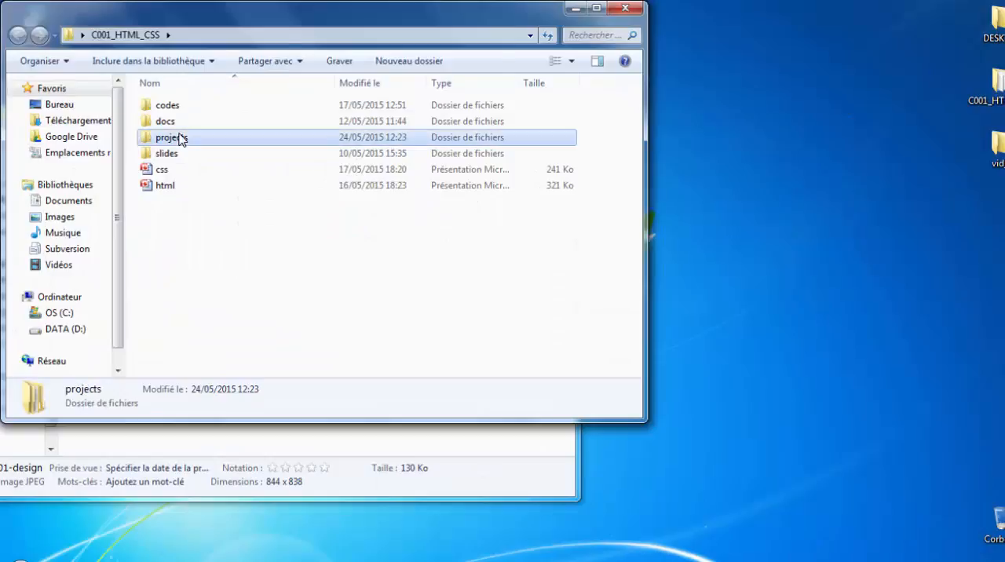
pyautogui.doubleClick(241, 127)
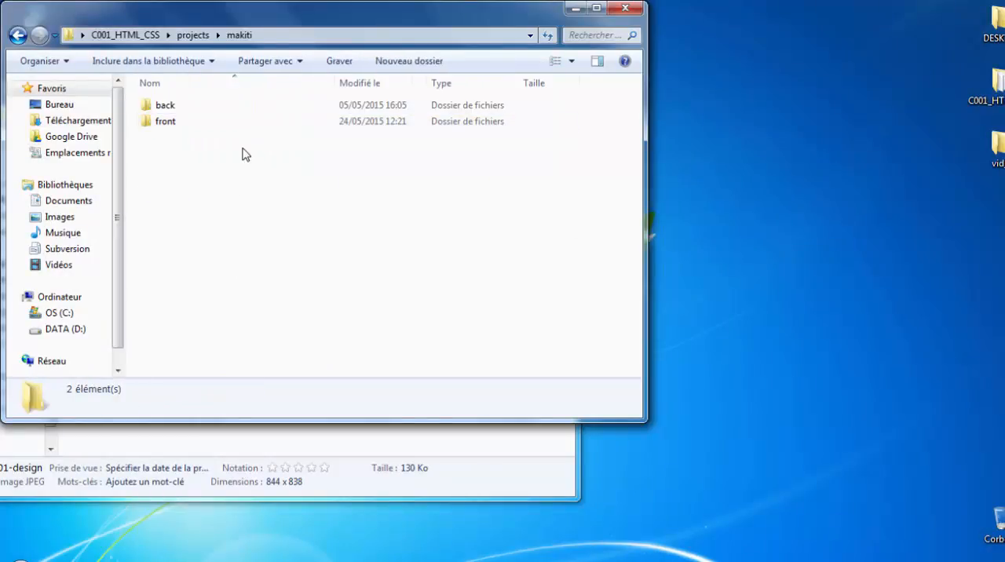
pyautogui.doubleClick(201, 125)
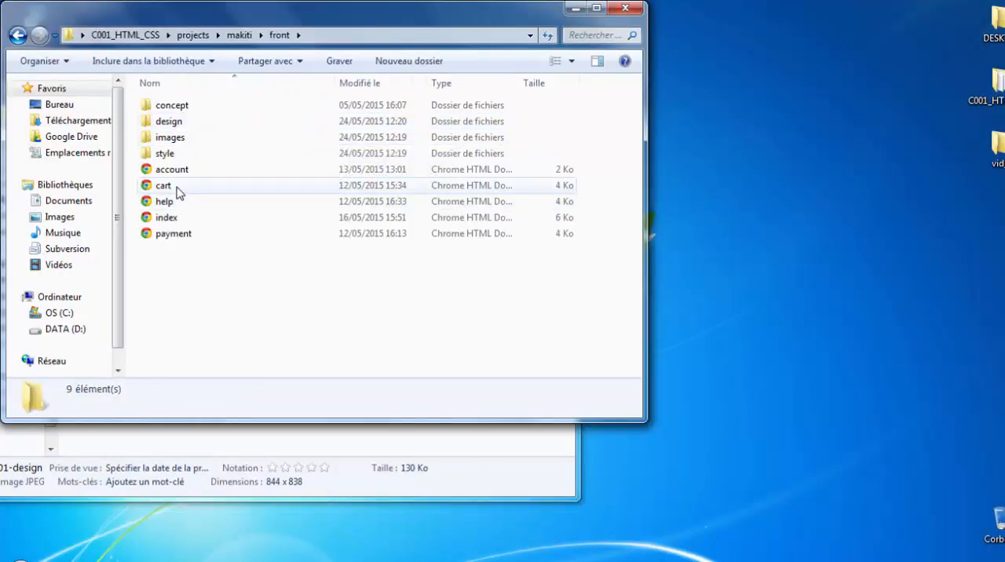
pyautogui.doubleClick(193, 217)
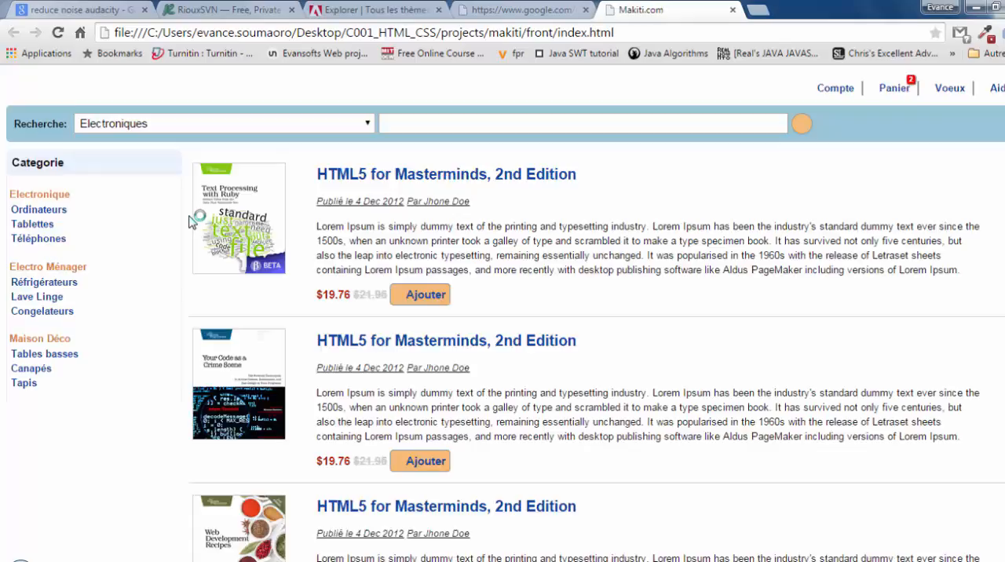
# Step: Copy the full Lorem Ipsum description paragraph of the first book listed on the page
pyautogui.moveTo(317, 226); pyautogui.dragTo(972, 271)
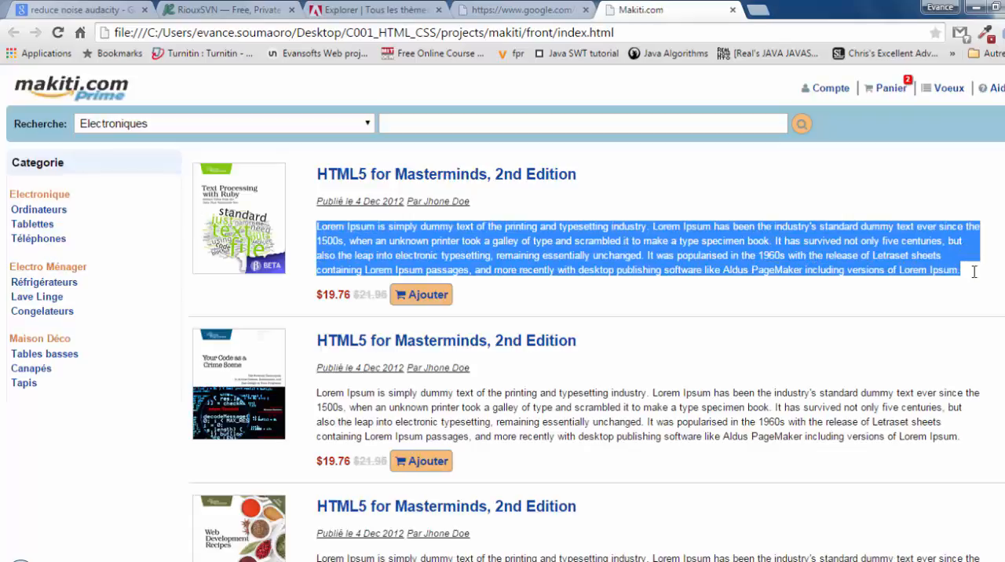
pyautogui.rightClick(842, 259)
pyautogui.click(814, 275)
# Step: Close the Makiti page, the search tab and the project folder window, and return to Photoshop
pyautogui.click(730, 10)
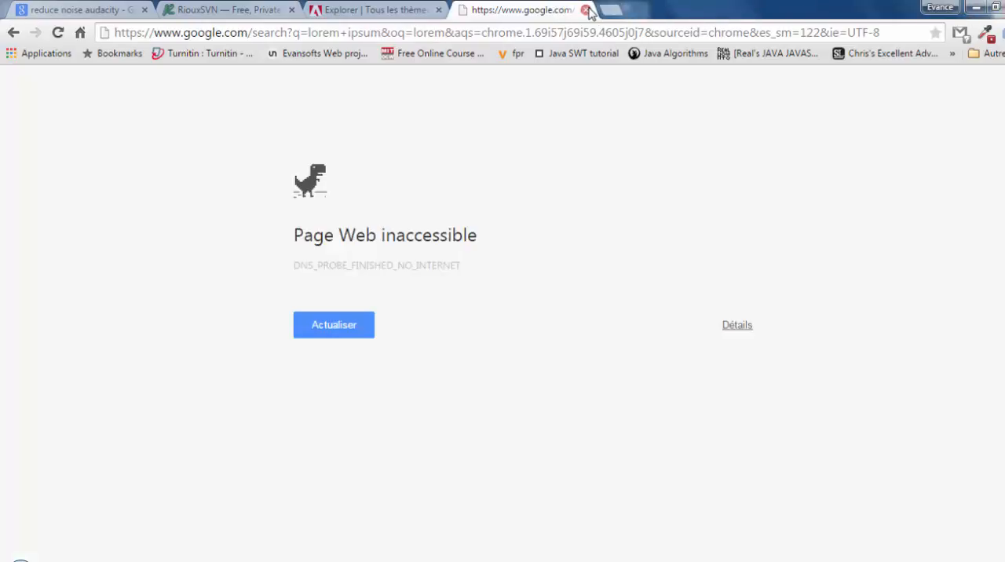
pyautogui.click(565, 11)
pyautogui.click(972, 9)
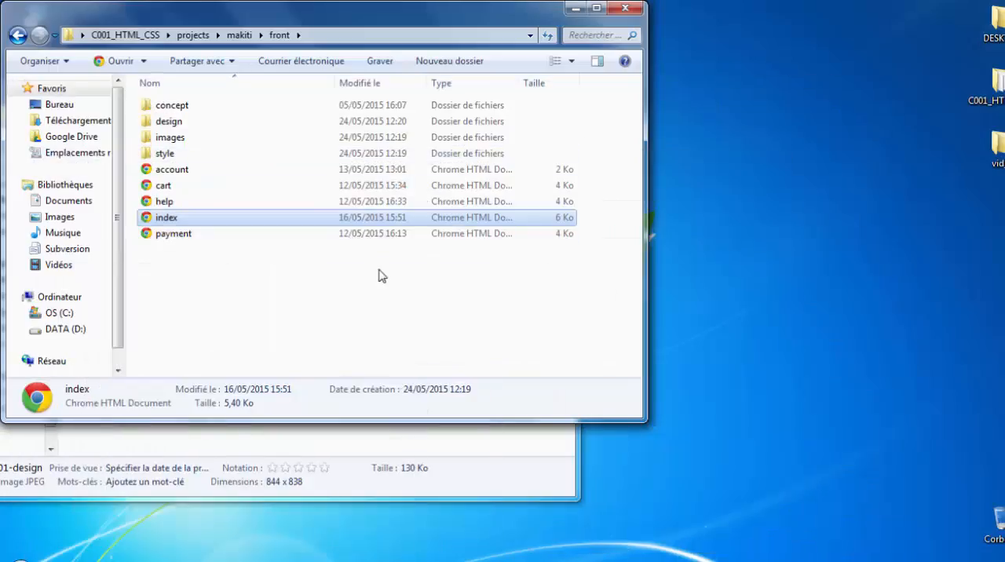
pyautogui.click(634, 9)
pyautogui.click(317, 560)
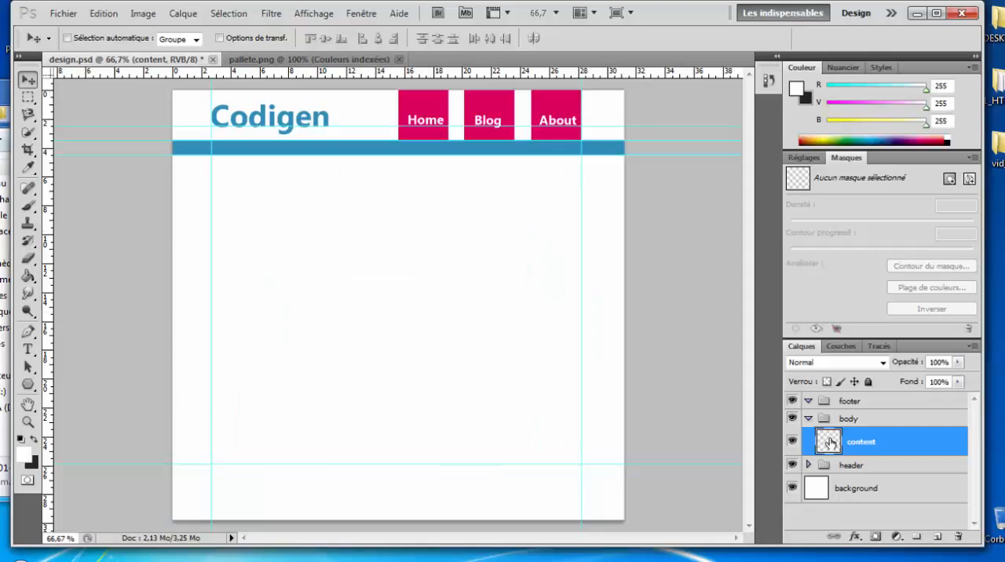
# Step: Paste the copied Lorem Ipsum paragraph as text on the content layer, in the empty area below the header
pyautogui.click(28, 350)
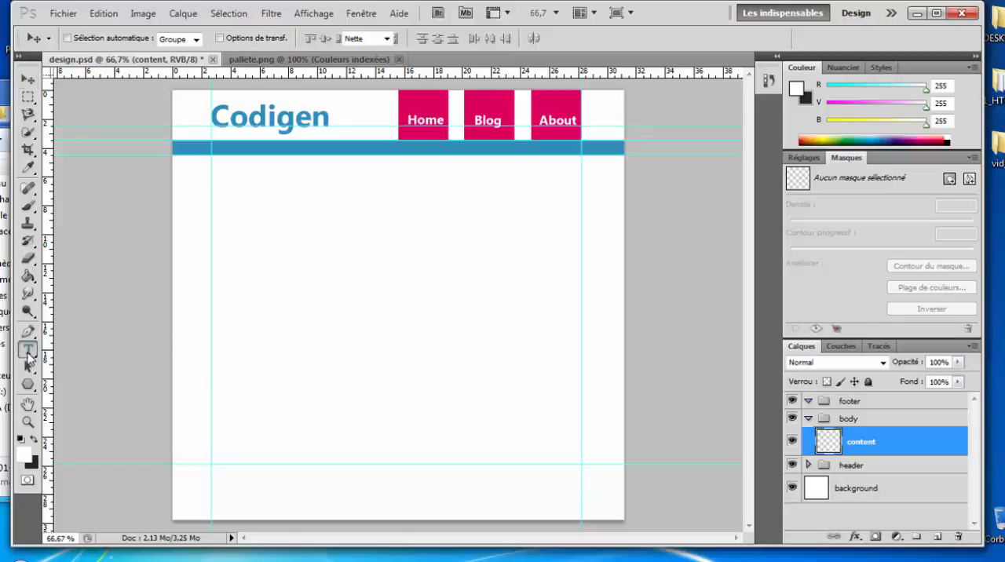
pyautogui.click(258, 234)
pyautogui.hotkey('ctrl', 'v')
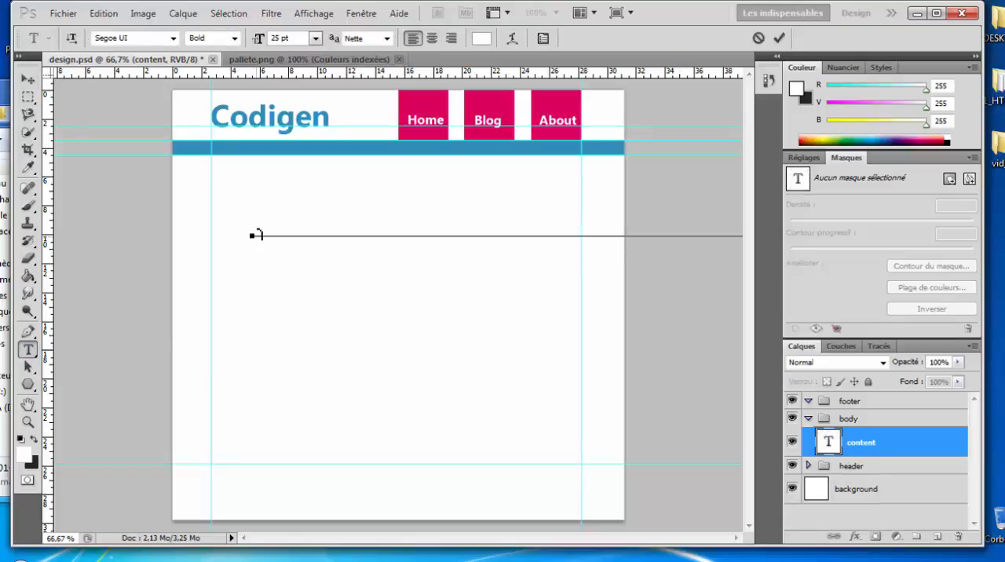
# Step: Set the whole pasted paragraph to colour #202020 and a font size of 18 pt
pyautogui.hotkey('ctrl', 'a')
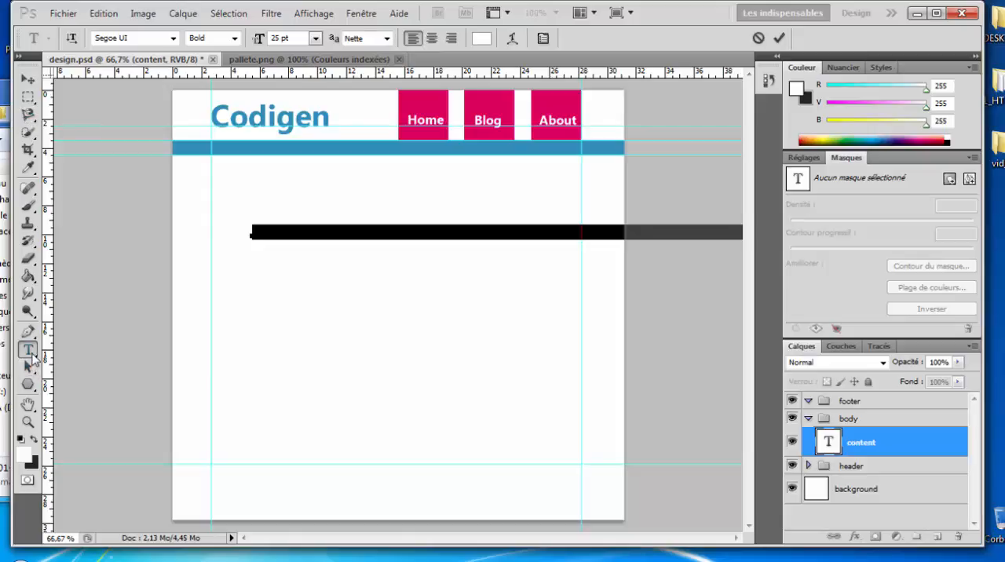
pyautogui.click(482, 38)
pyautogui.moveTo(334, 239)
pyautogui.mouseDown()
pyautogui.moveTo(320, 206)
pyautogui.moveTo(328, 321)
pyautogui.moveTo(317, 390)
pyautogui.moveTo(316, 373)
pyautogui.mouseUp()
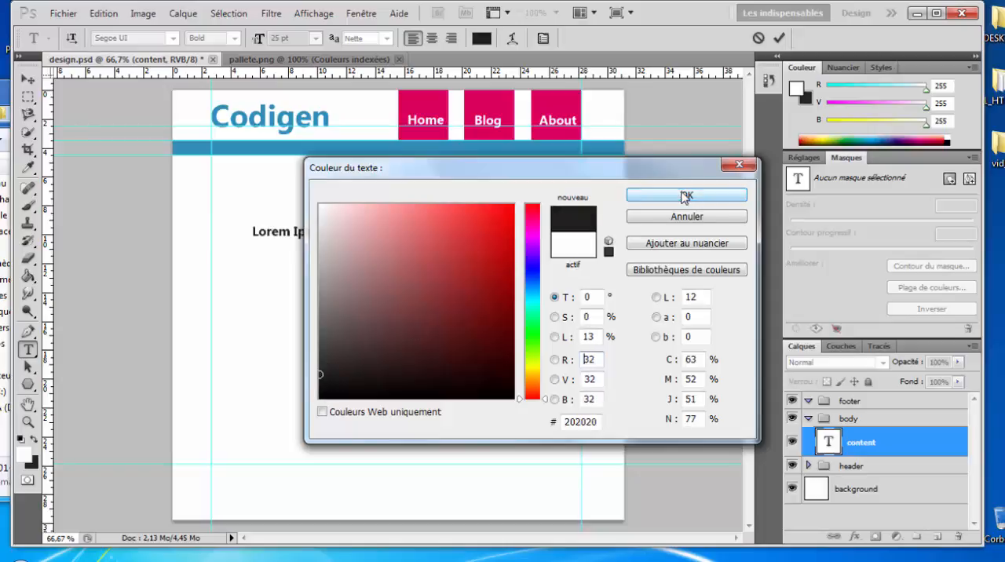
pyautogui.click(687, 195)
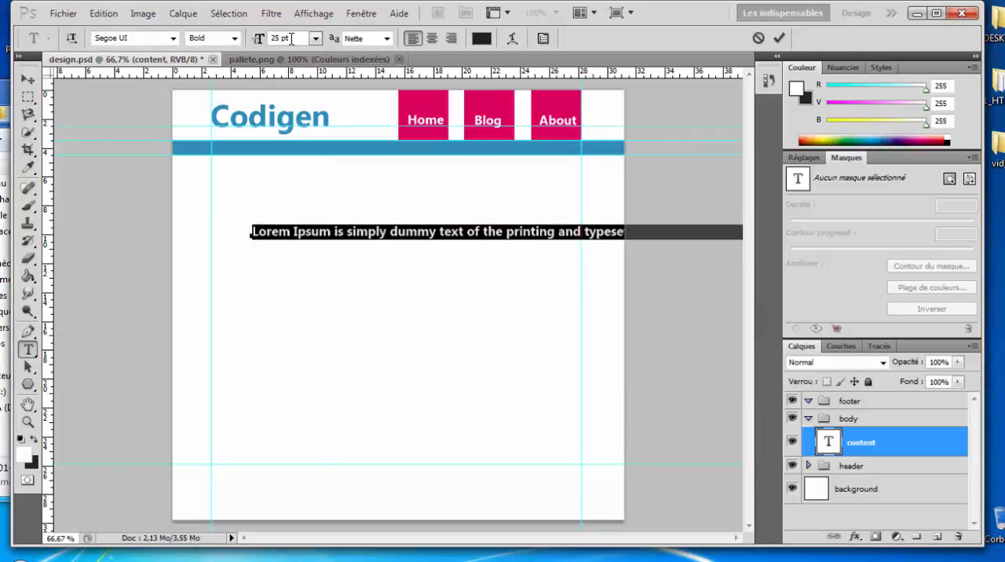
pyautogui.click(315, 38)
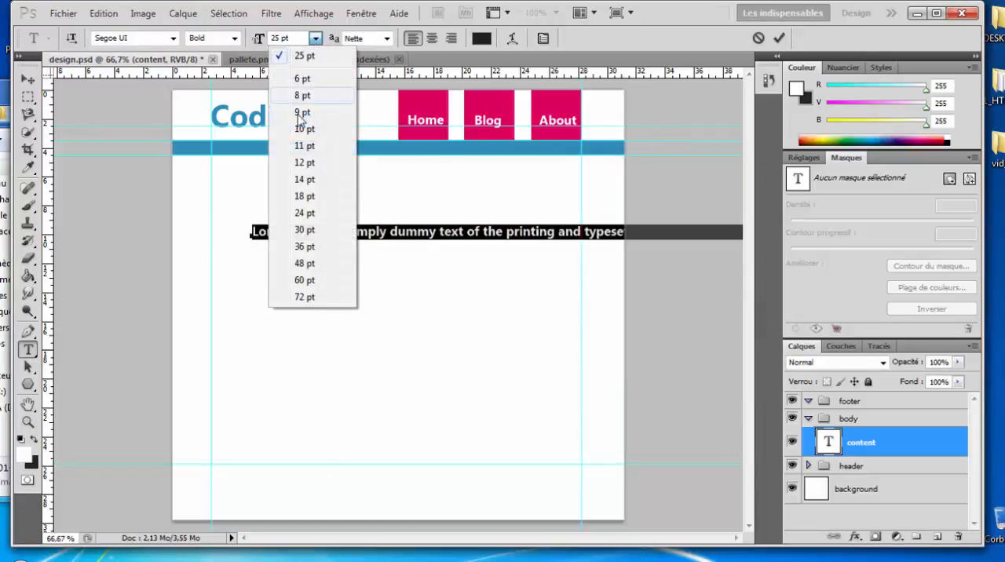
pyautogui.click(305, 196)
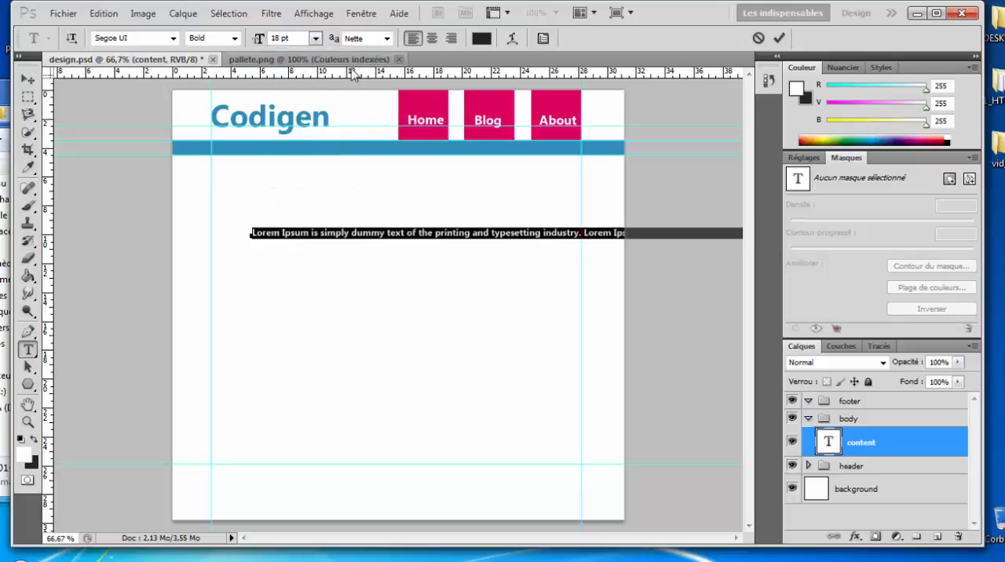
# Step: Break the paragraph into short lines ending before the Blog button's column, remove the surplus blank line and commit the text
pyautogui.click(479, 234)
pyautogui.press('Return')
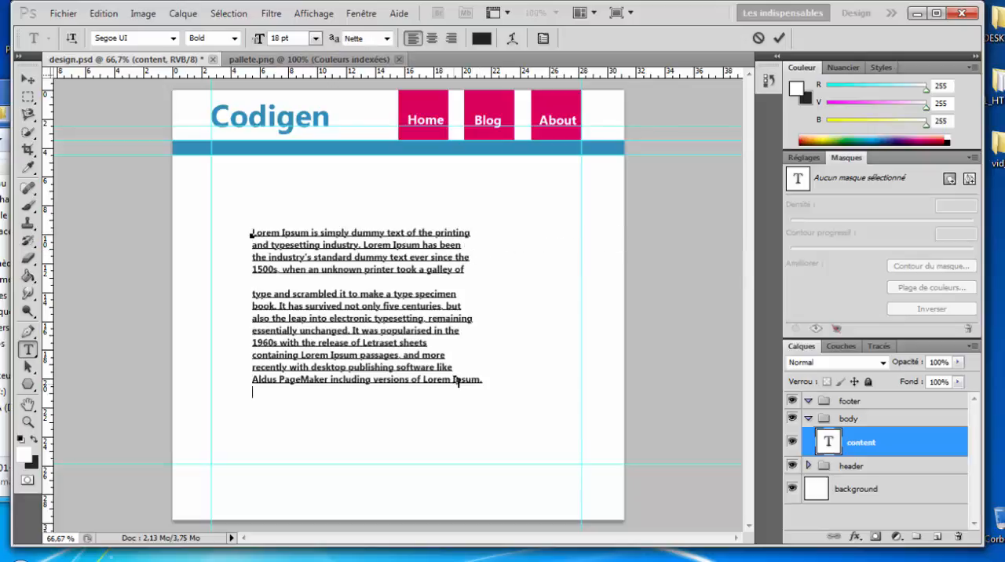
pyautogui.click(453, 380)
pyautogui.press('Return')
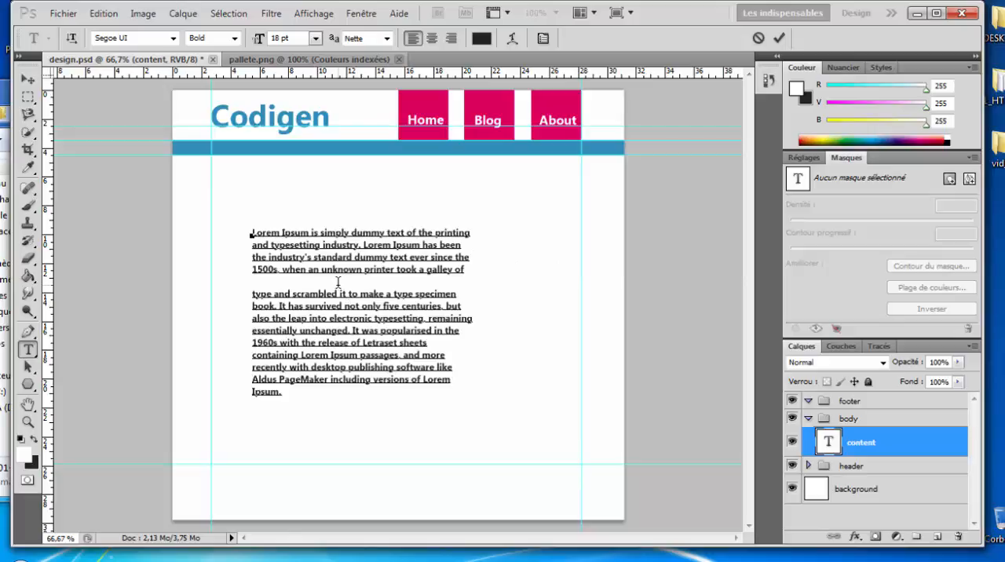
pyautogui.press('BackSpace')
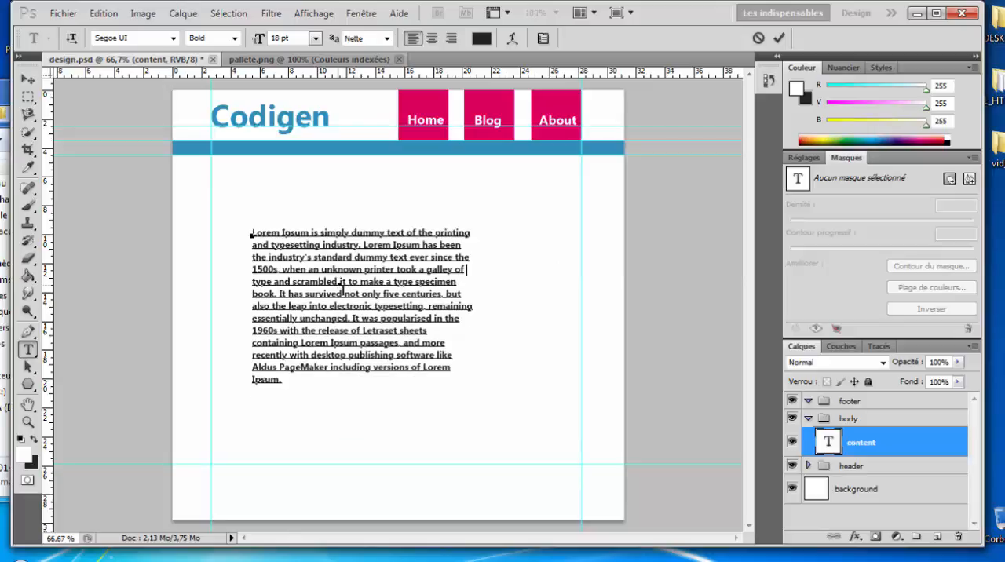
pyautogui.click(778, 39)
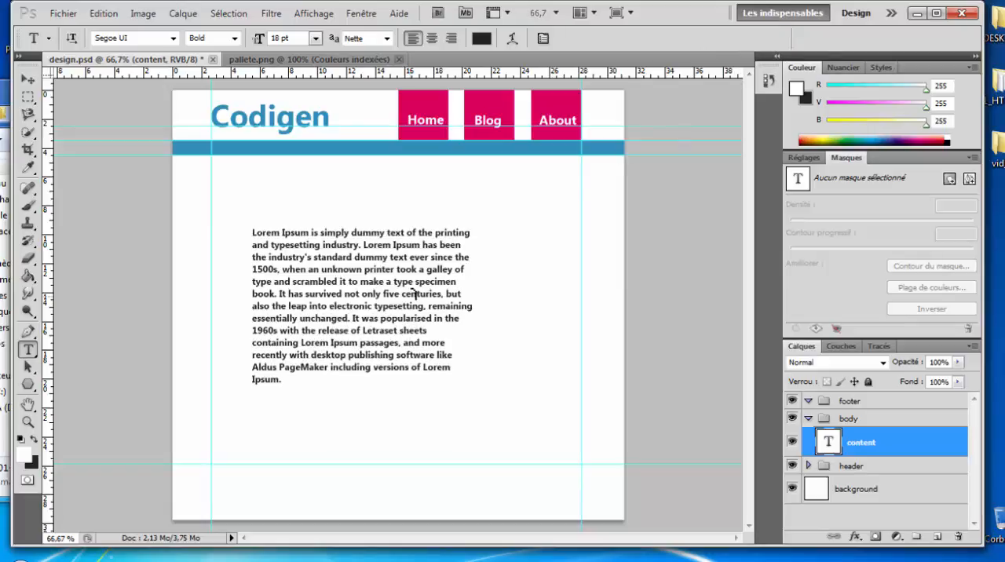
# Step: Try right and centre alignment on the whole paragraph, then restore left alignment
pyautogui.moveTo(259, 234); pyautogui.dragTo(309, 379)
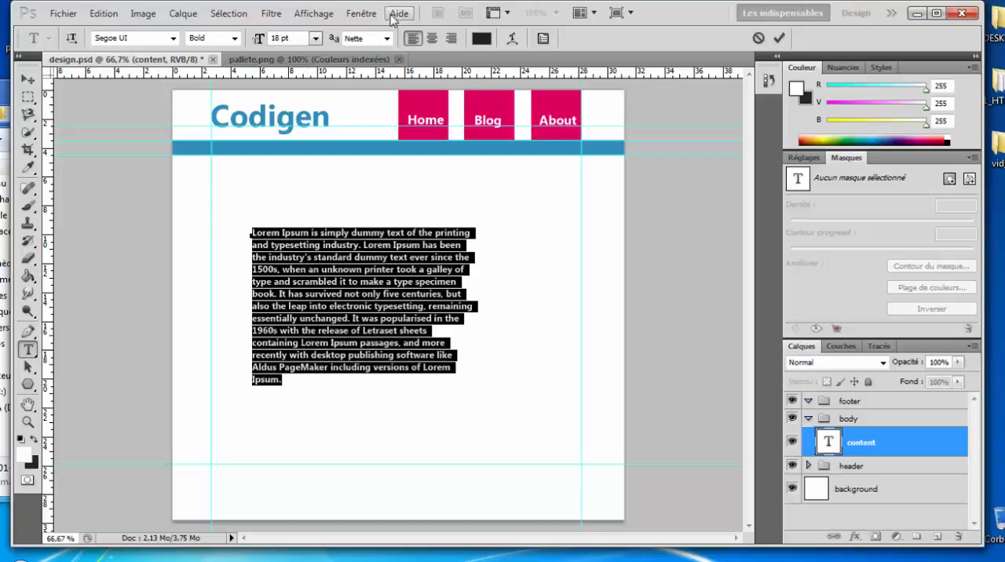
pyautogui.click(451, 38)
pyautogui.click(432, 40)
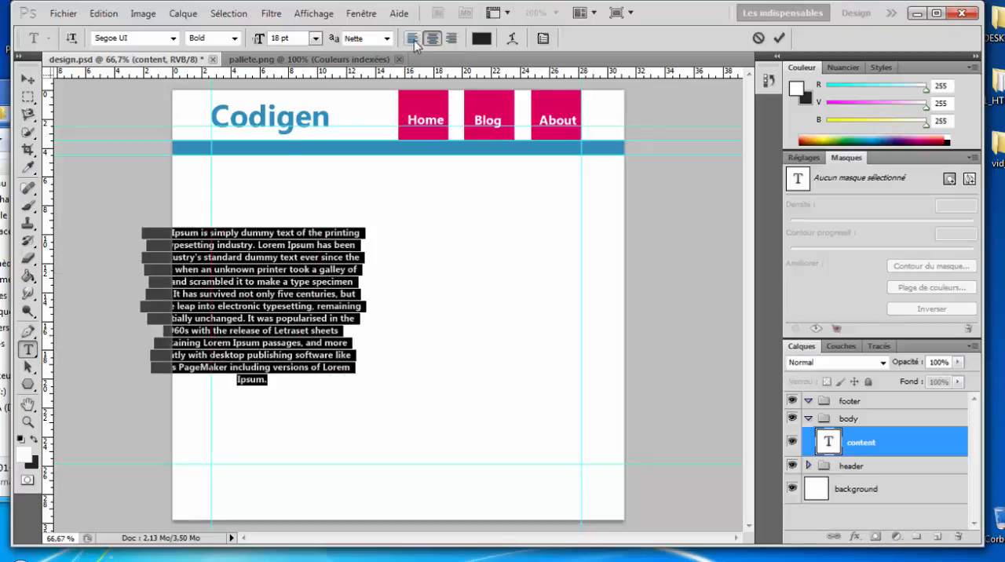
pyautogui.click(412, 39)
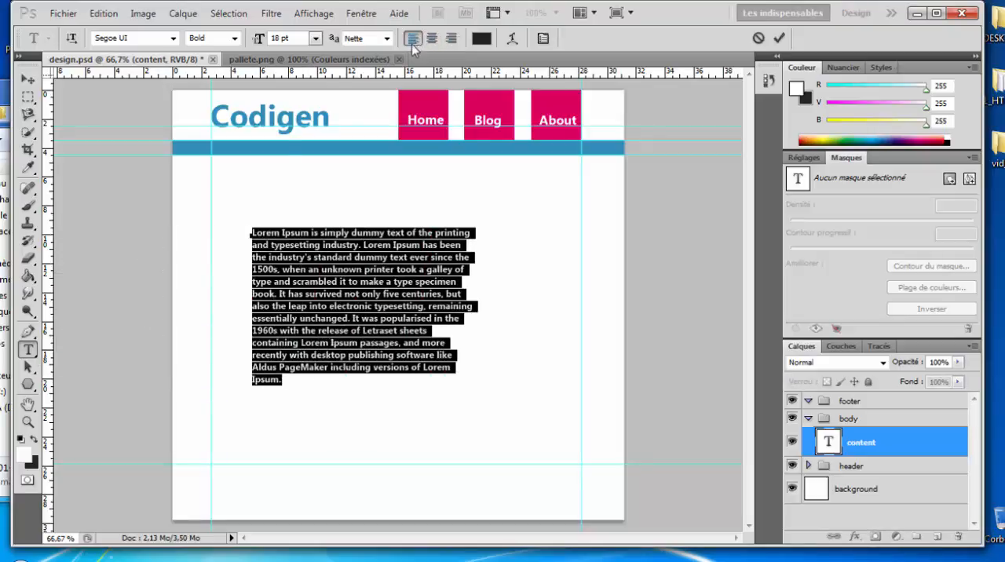
# Step: Commit the paragraph and add a new text line reading "Bienvenu Sur Mon Site" just above it, following the 01-design reference
pyautogui.click(778, 38)
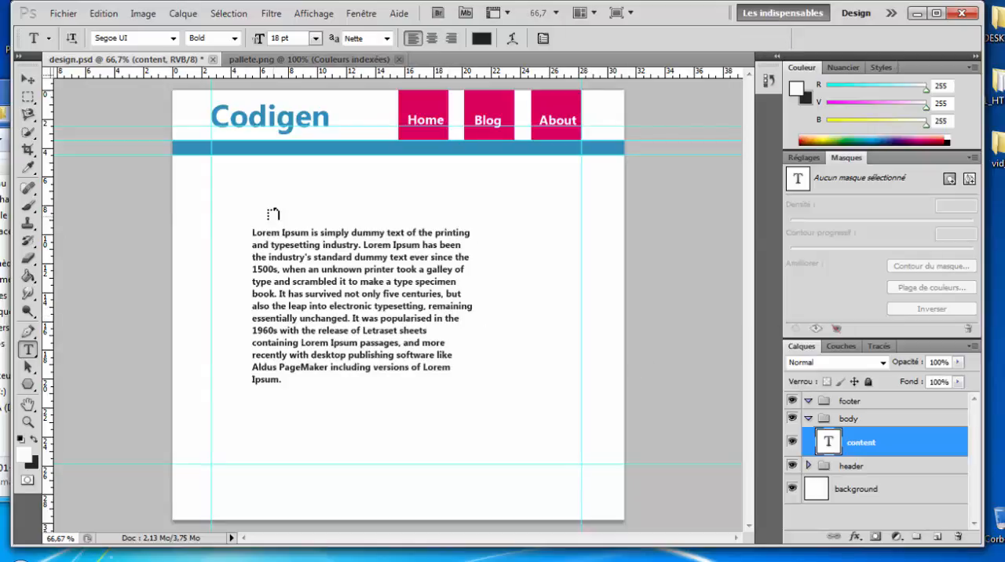
pyautogui.click(510, 560)
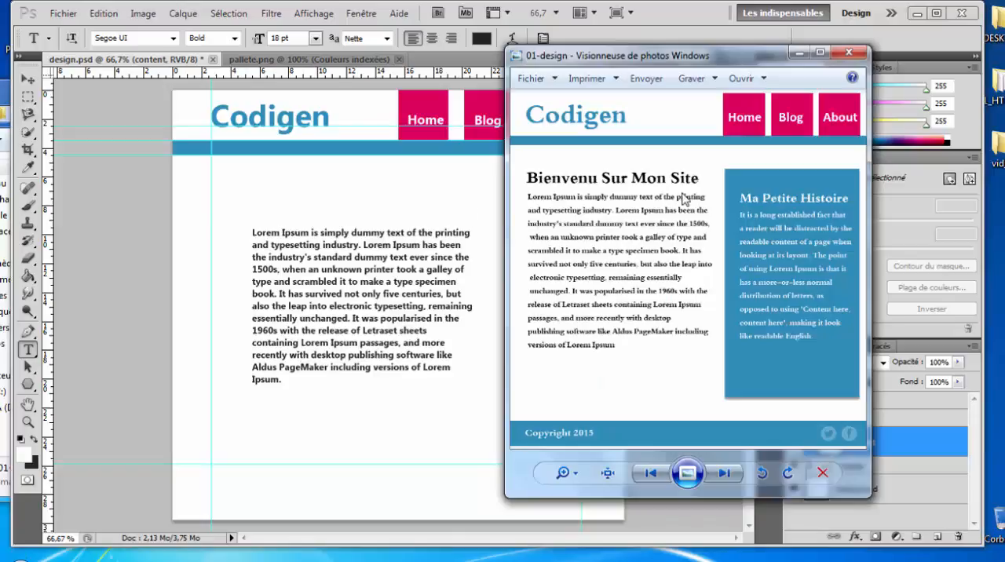
pyautogui.click(507, 561)
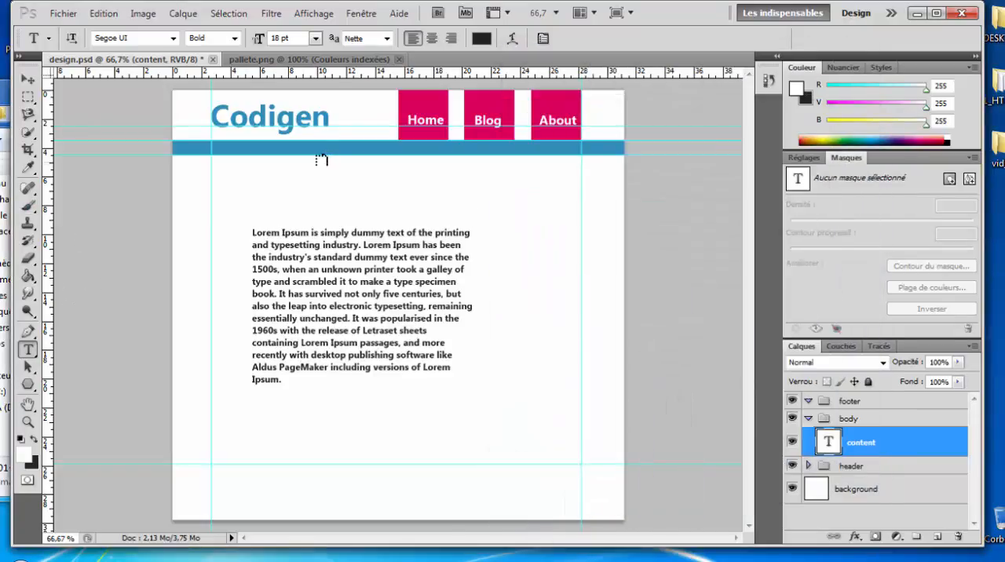
pyautogui.click(259, 210)
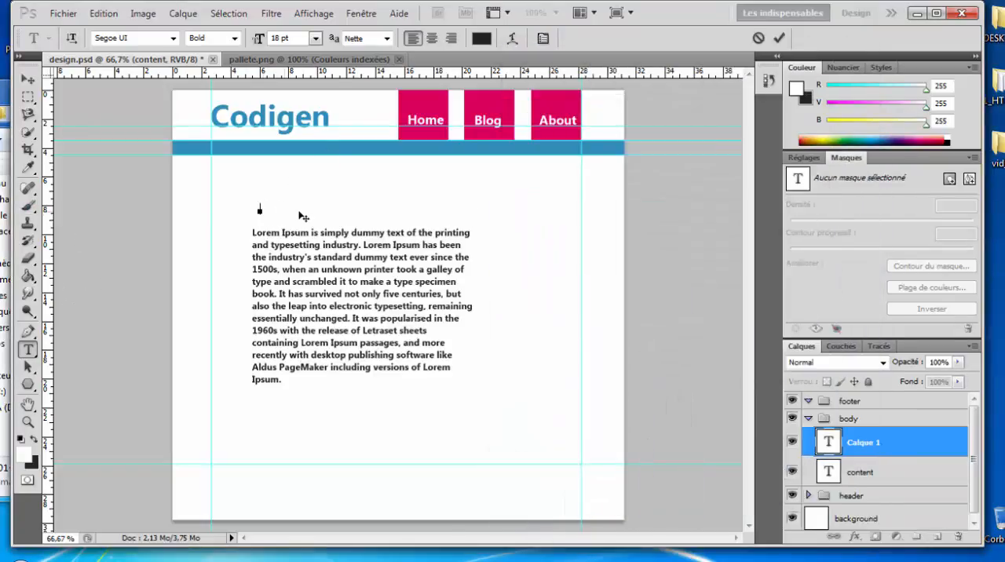
pyautogui.write('Bienvenu Sur Mon Site')
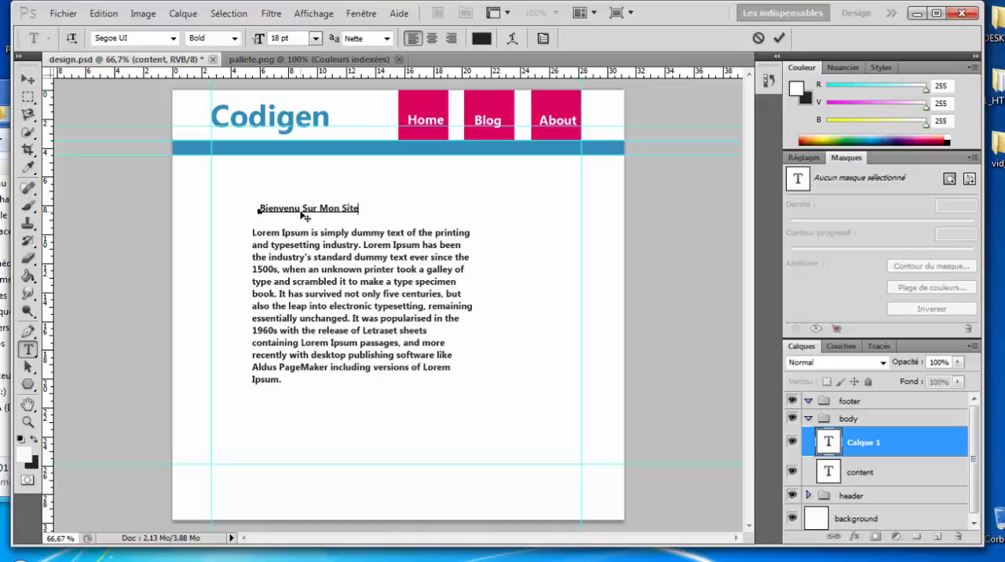
# Step: Set the whole "Bienvenu Sur Mon Site" title to a font size of 34 pt and commit the text
pyautogui.hotkey('ctrl', 'a')
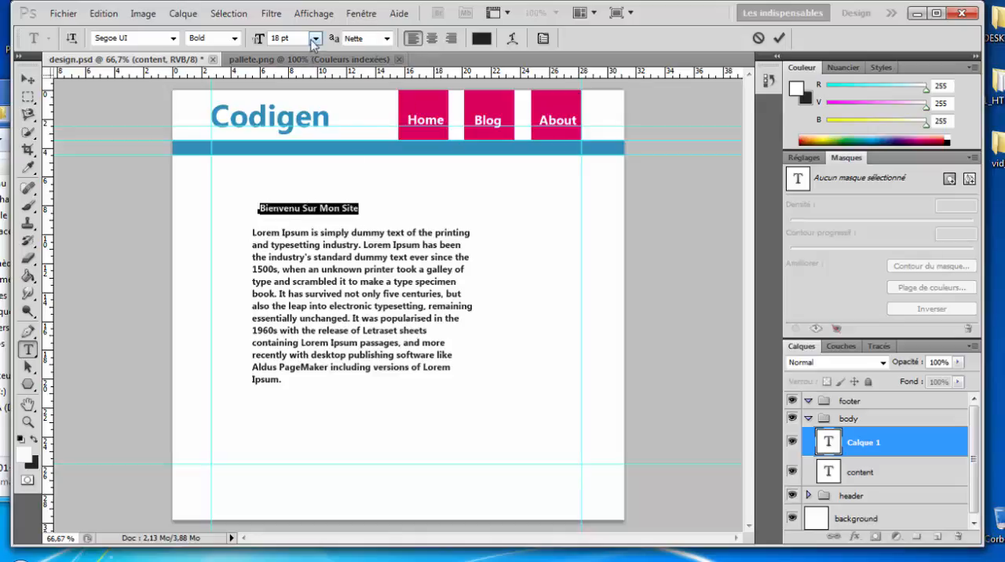
pyautogui.click(314, 38)
pyautogui.click(312, 266)
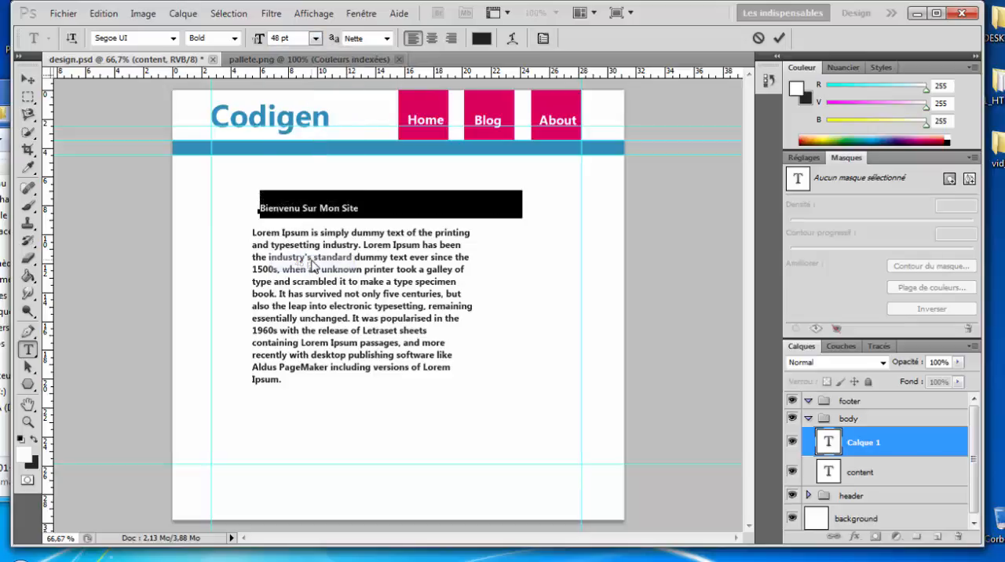
pyautogui.click(315, 38)
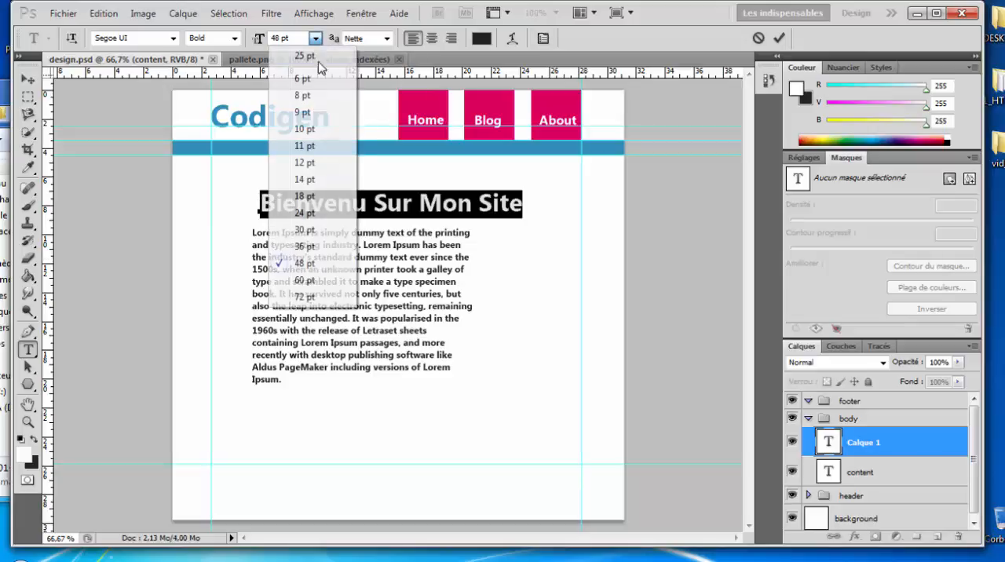
pyautogui.click(311, 230)
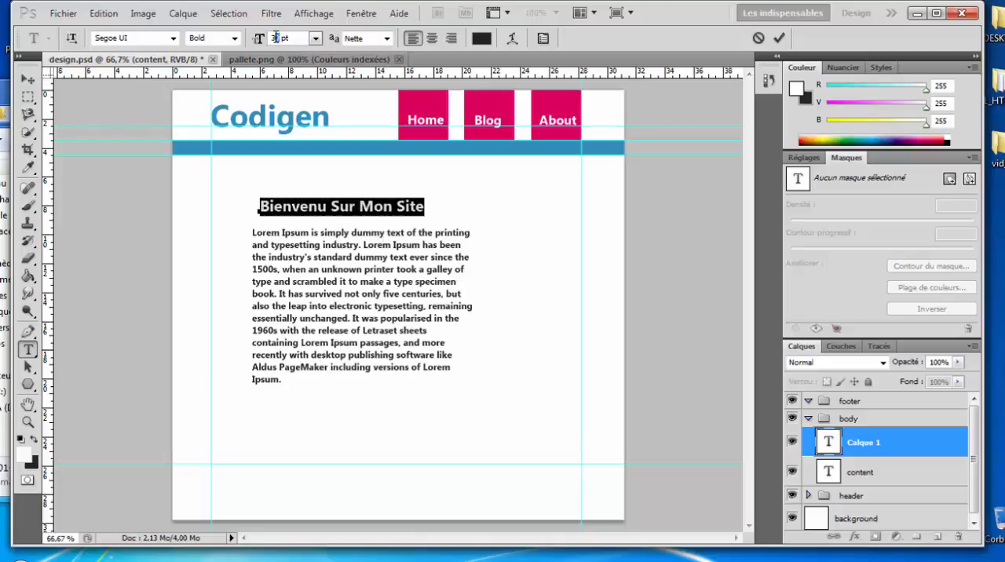
pyautogui.write('4')
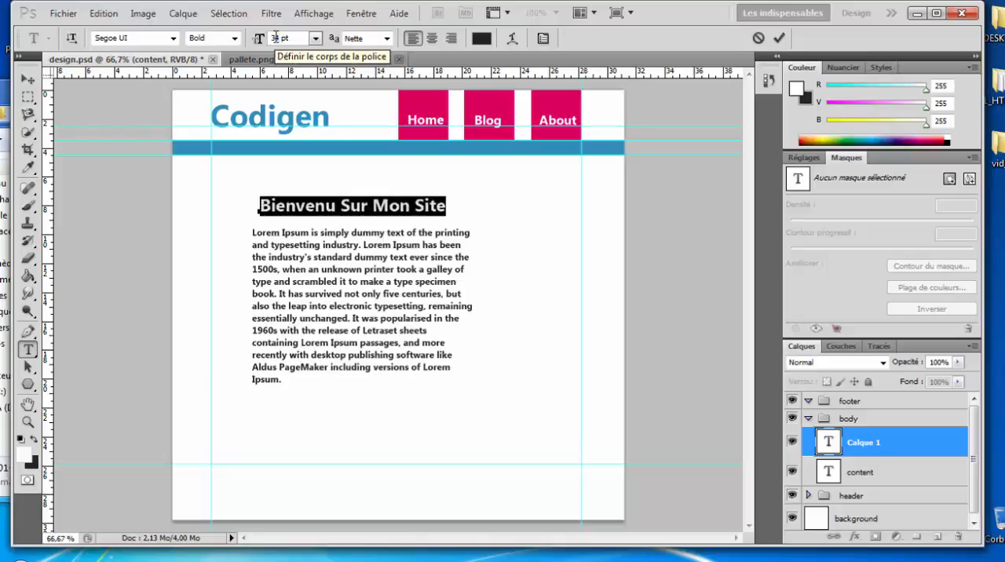
pyautogui.click(778, 38)
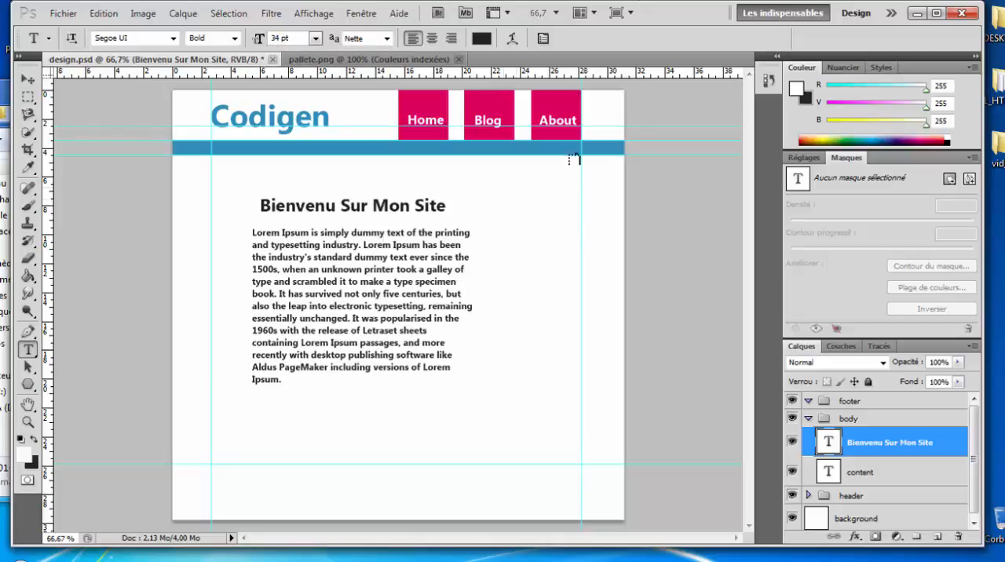
# Step: Move the title and the Lorem Ipsum paragraph so both start at the page's left vertical guide, with the paragraph directly beneath the title
pyautogui.click(27, 79)
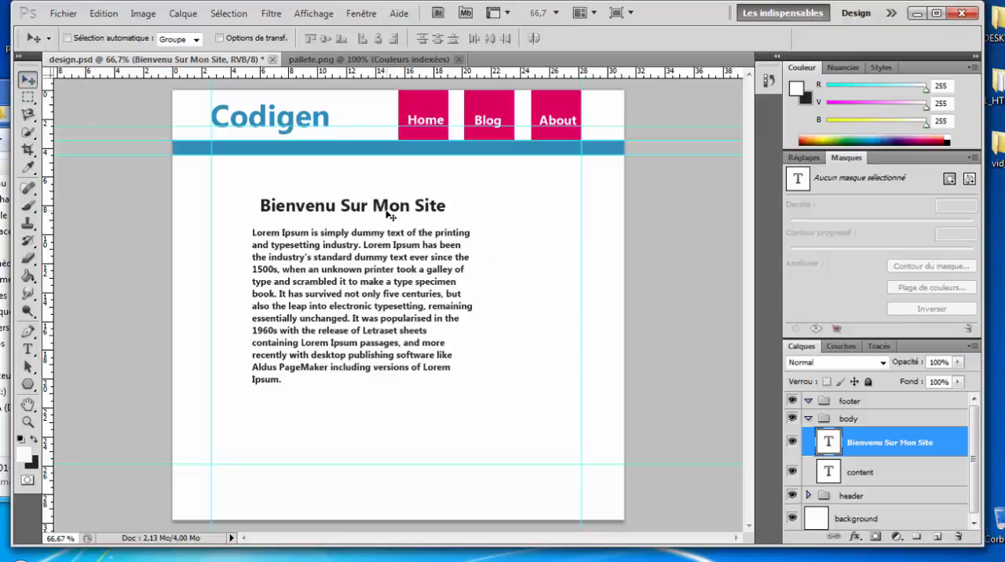
pyautogui.moveTo(381, 212); pyautogui.dragTo(358, 205)
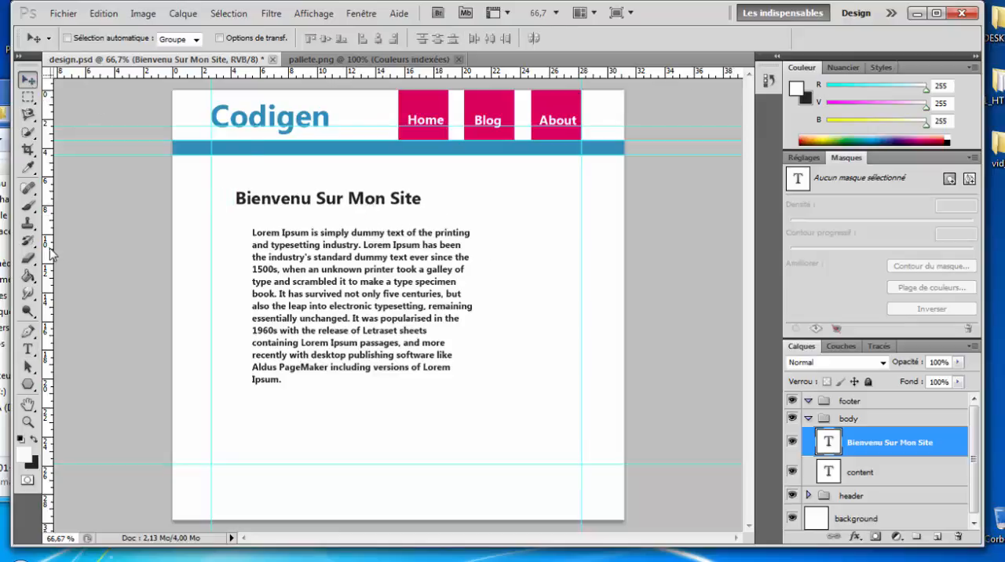
pyautogui.moveTo(51, 253)
pyautogui.mouseDown()
pyautogui.moveTo(237, 270)
pyautogui.moveTo(56, 270)
pyautogui.mouseUp()
pyautogui.click(377, 561)
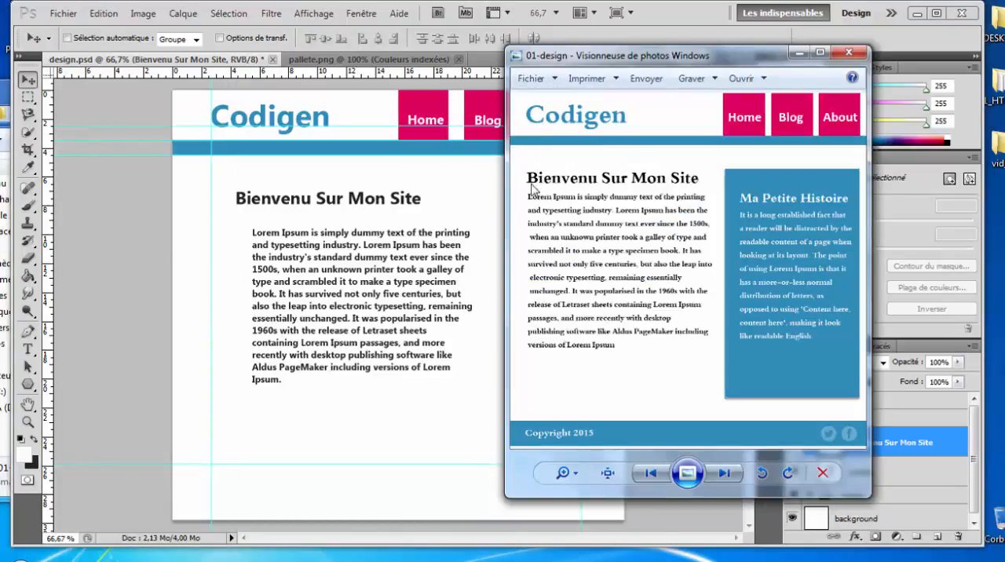
pyautogui.click(332, 250)
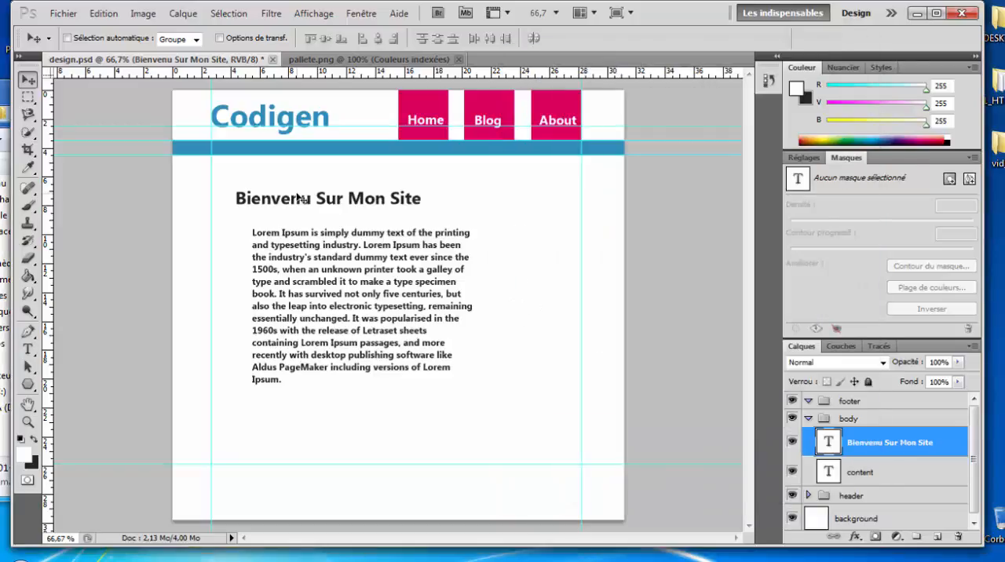
pyautogui.moveTo(269, 204); pyautogui.dragTo(246, 204)
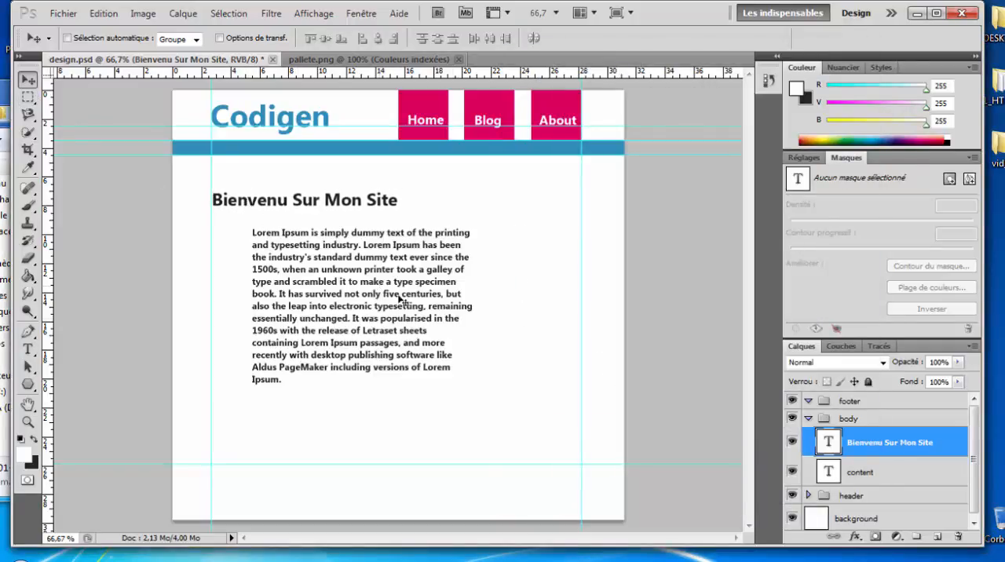
pyautogui.click(884, 471)
pyautogui.moveTo(391, 301); pyautogui.dragTo(351, 295)
# Step: Rename the "Bienvenu Sur Mon Site" text layer as title
pyautogui.doubleClick(876, 442)
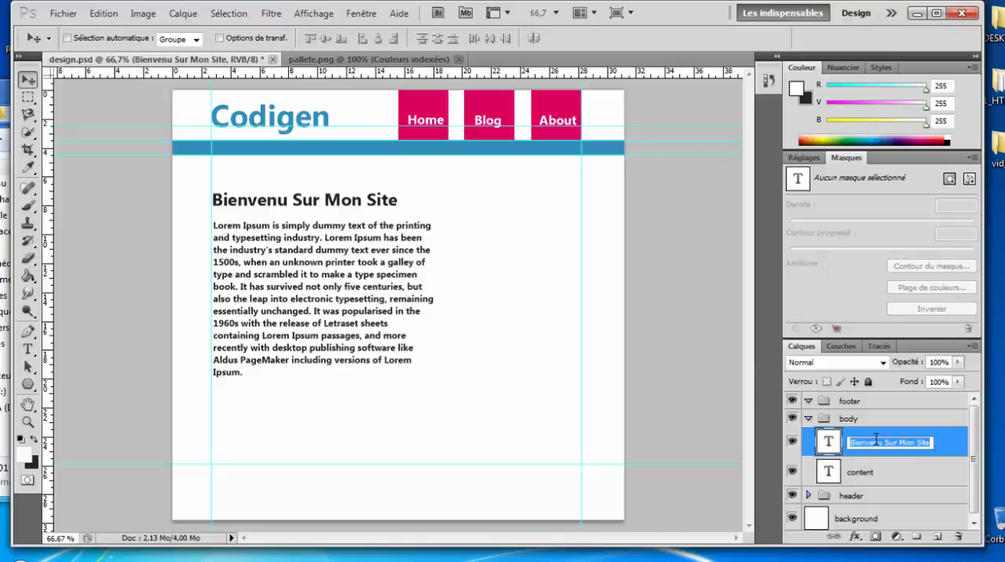
pyautogui.press('BackSpace')
pyautogui.write('title')
pyautogui.press('Return')
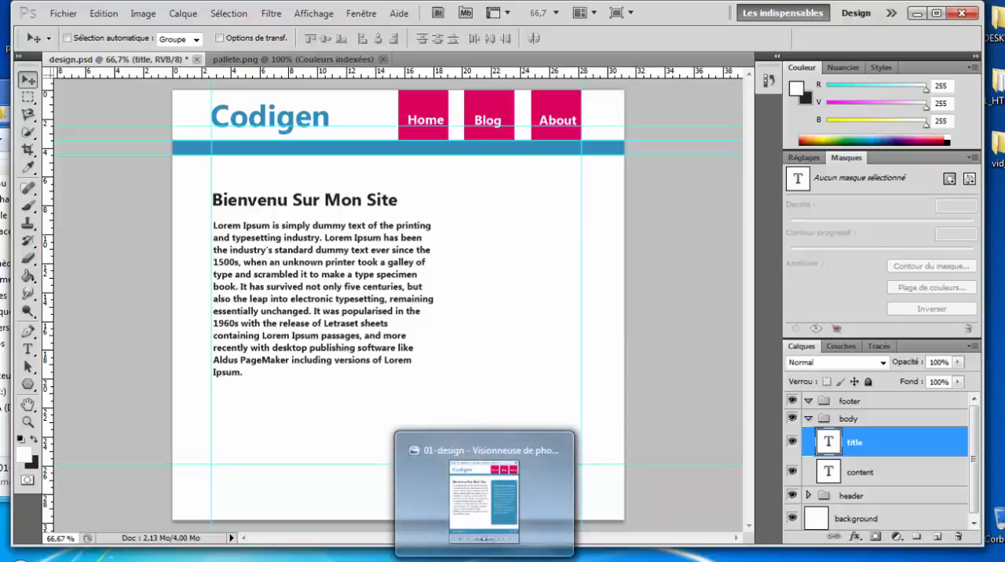
# Step: Compare the layout with the 01-design reference and shift the About label and its menu_about box together rightward, slightly past the right vertical guide
pyautogui.click(484, 561)
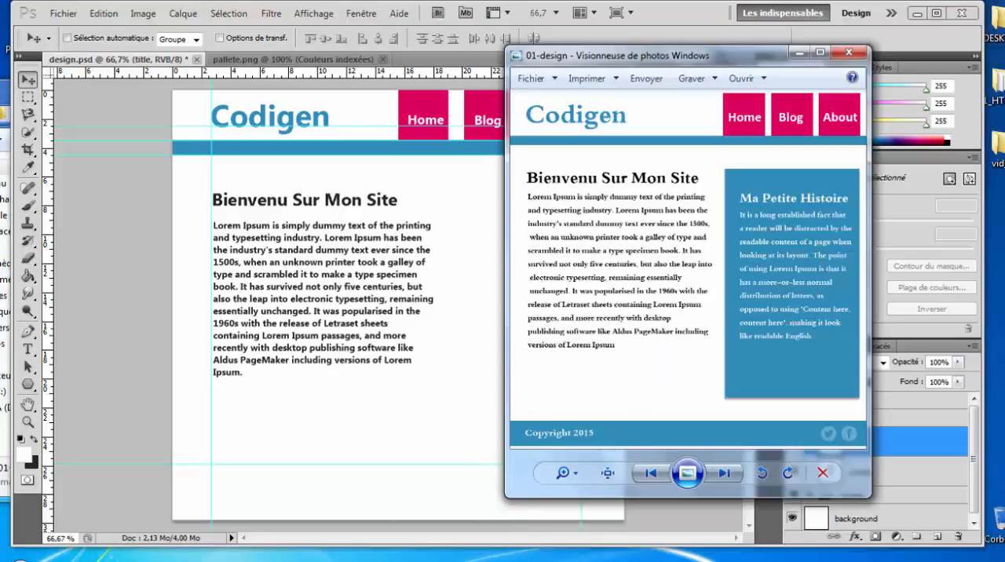
pyautogui.click(490, 505)
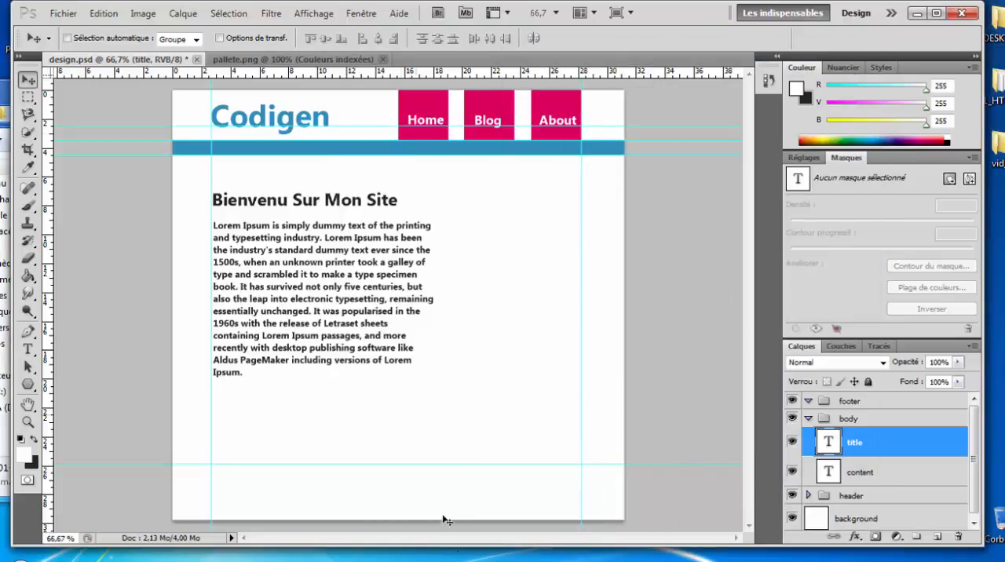
pyautogui.click(551, 517)
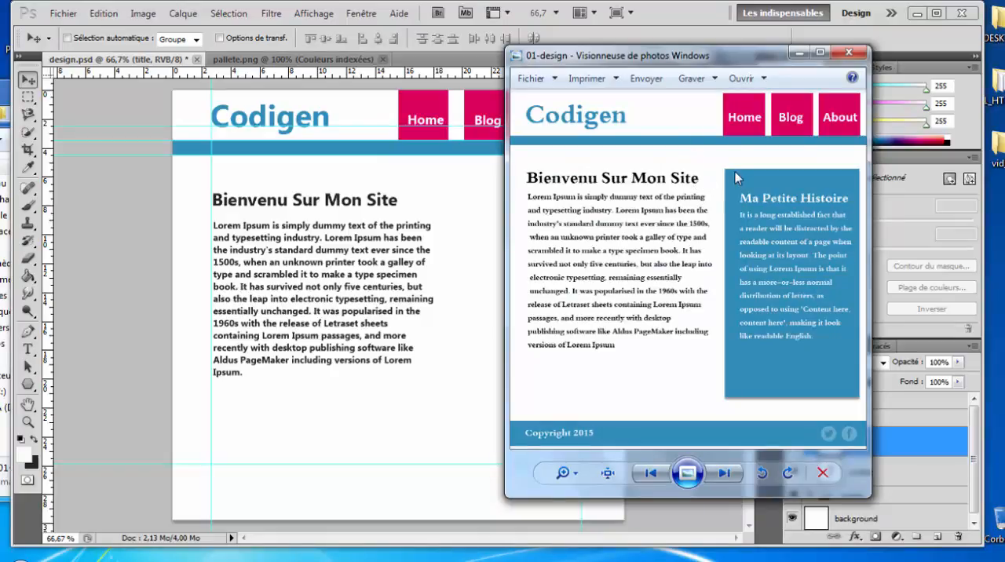
pyautogui.click(357, 229)
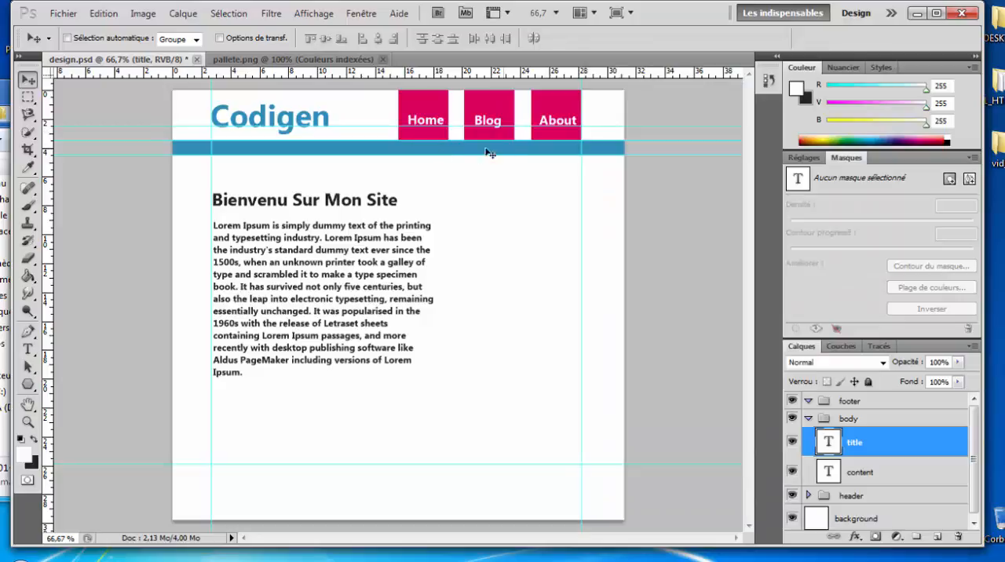
pyautogui.click(808, 421)
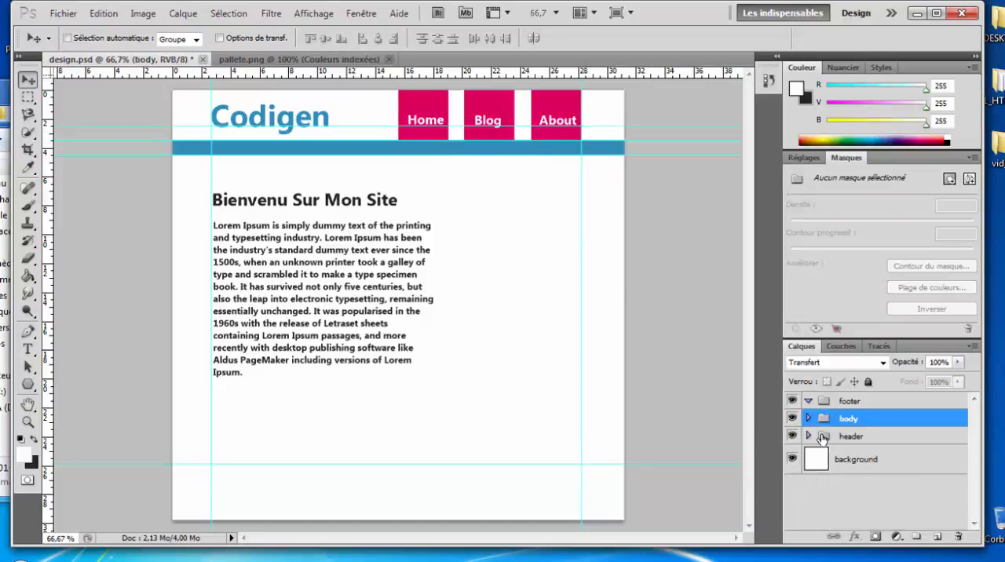
pyautogui.click(809, 436)
pyautogui.scroll(-2, 868, 452)
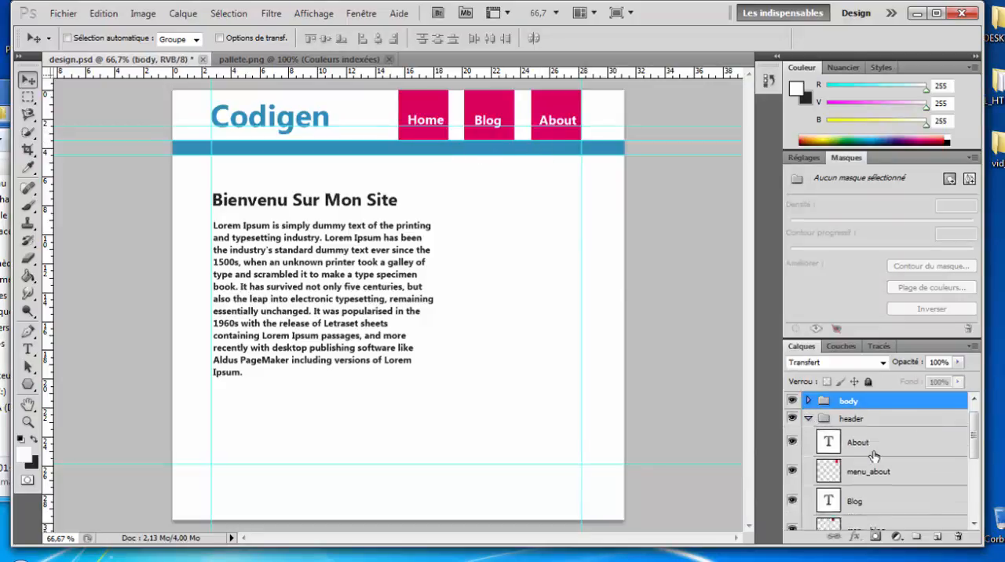
pyautogui.click(865, 426)
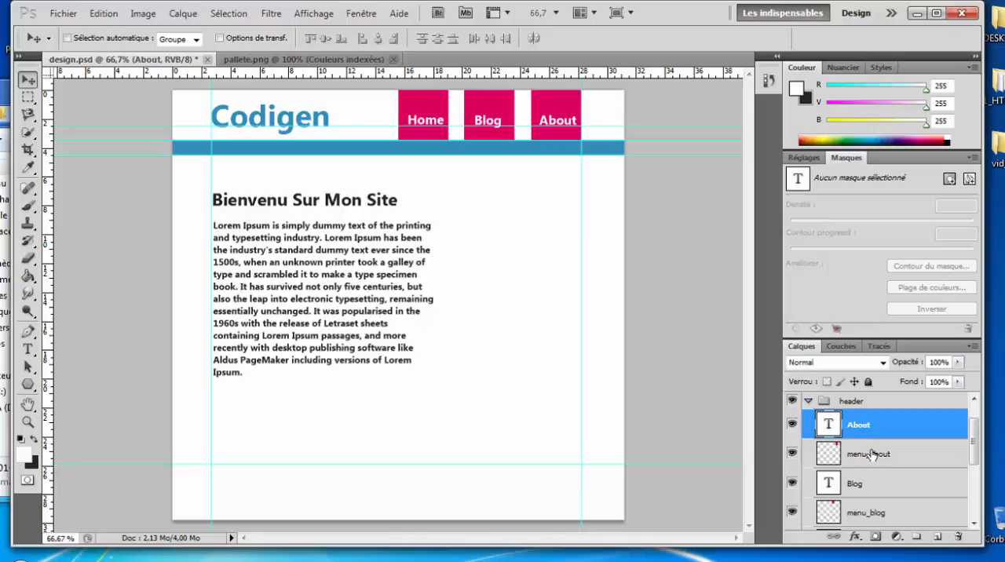
pyautogui.keyDown('shift'); pyautogui.click(872, 454); pyautogui.keyUp('shift')
pyautogui.press('Right')
pyautogui.press('Right')
pyautogui.press('Right')
pyautogui.press('Right')
pyautogui.press('Right')
pyautogui.press('Right')
pyautogui.press('Right')
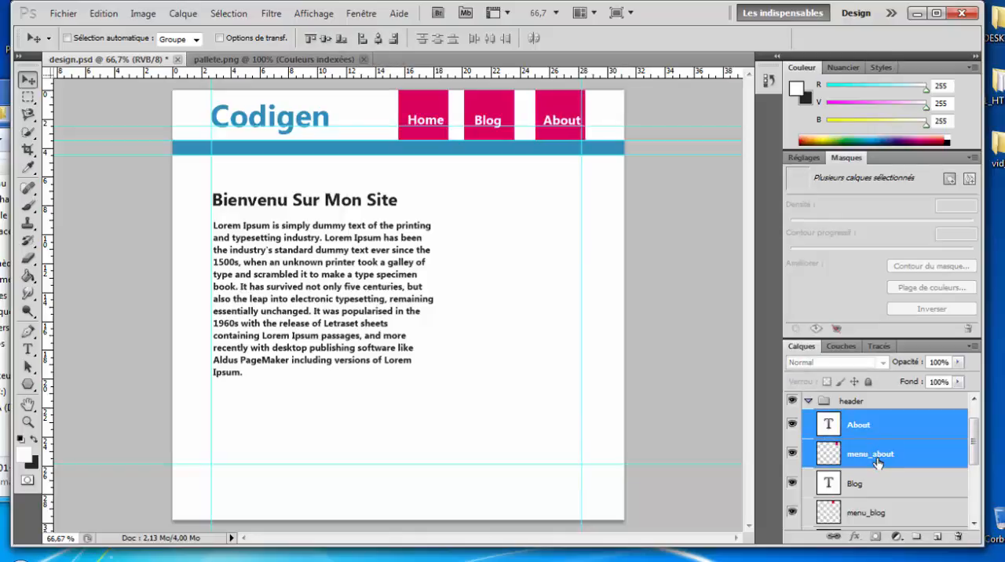
pyautogui.press('Right')
pyautogui.press('Right')
pyautogui.press('Right')
pyautogui.press('Right')
pyautogui.press('Right')
pyautogui.press('Right')
pyautogui.press('Right')
pyautogui.press('Right')
pyautogui.press('Right')
pyautogui.press('Right')
pyautogui.press('Right')
pyautogui.press('Right')
pyautogui.press('Right')
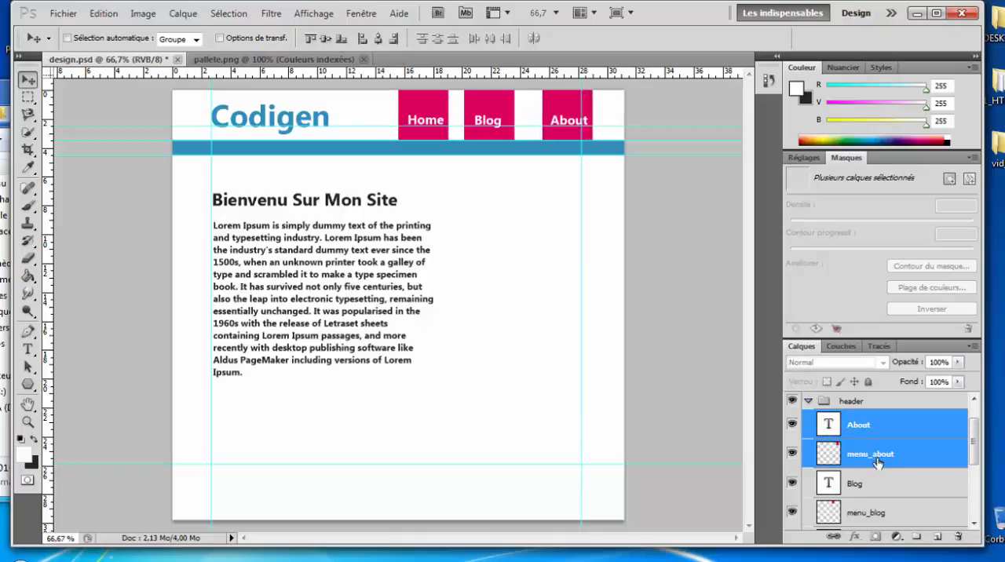
# Step: Shift the Blog label and its menu_blog box together rightward until only a narrow gap separates them from the About button
pyautogui.click(858, 485)
pyautogui.keyDown('shift'); pyautogui.click(861, 513); pyautogui.keyUp('shift')
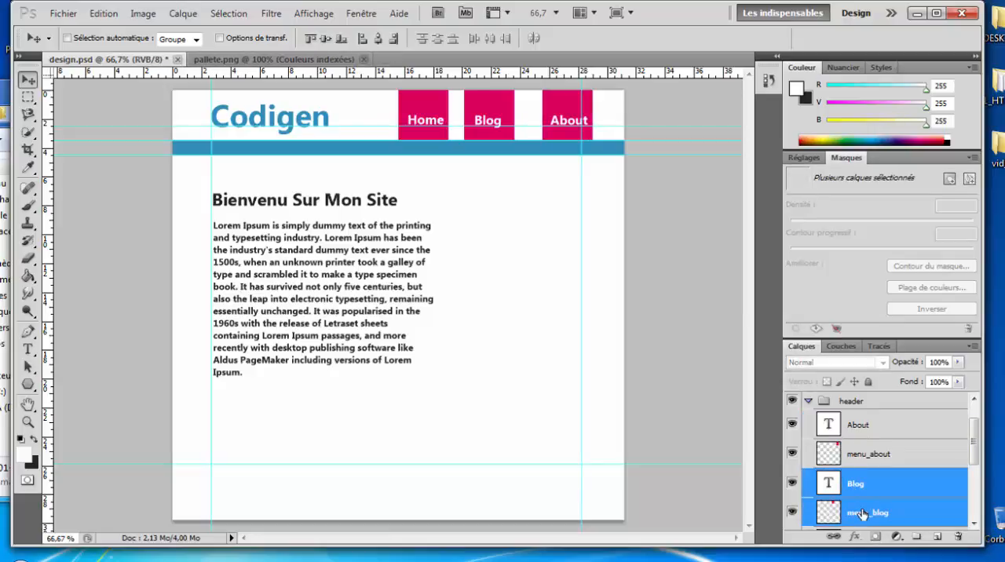
pyautogui.press('Right')
pyautogui.press('Right')
pyautogui.press('Right')
pyautogui.press('Right')
pyautogui.press('Right')
pyautogui.press('Right')
pyautogui.press('Right')
pyautogui.press('Right')
pyautogui.press('Right')
pyautogui.press('Right')
pyautogui.press('Right')
pyautogui.press('Right')
pyautogui.press('Right')
pyautogui.press('Right')
pyautogui.press('Right')
pyautogui.press('Right')
pyautogui.press('Right')
pyautogui.press('Right')
pyautogui.press('Right')
pyautogui.press('Right')
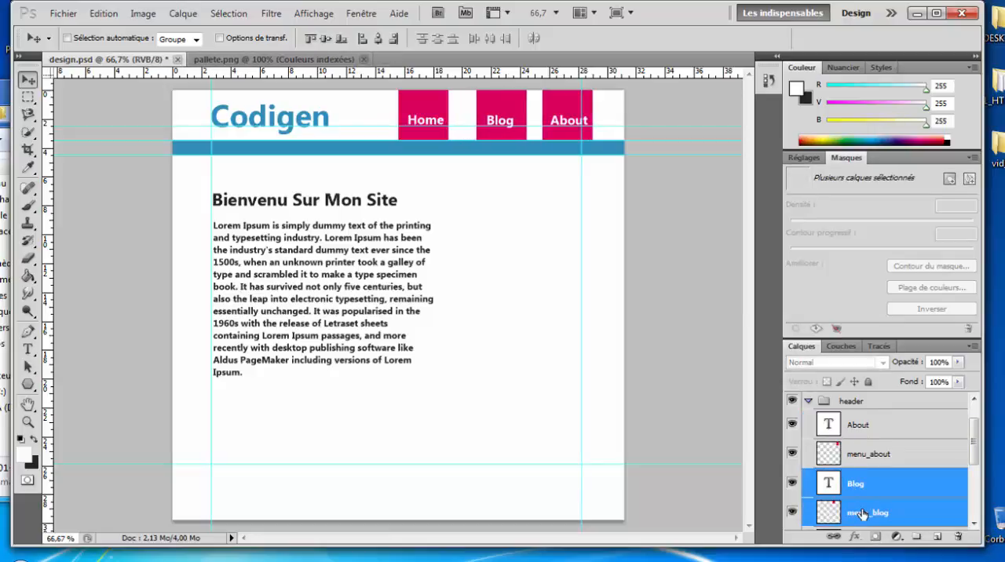
pyautogui.press('Right')
pyautogui.press('Right')
pyautogui.press('Right')
pyautogui.press('Right')
pyautogui.press('Right')
pyautogui.press('Right')
pyautogui.press('Right')
pyautogui.press('Right')
pyautogui.press('Right')
pyautogui.press('Right')
pyautogui.press('Right')
pyautogui.press('Right')
pyautogui.press('Right')
pyautogui.press('Right')
pyautogui.press('Right')
pyautogui.press('Right')
pyautogui.press('Right')
pyautogui.press('Right')
pyautogui.press('Right')
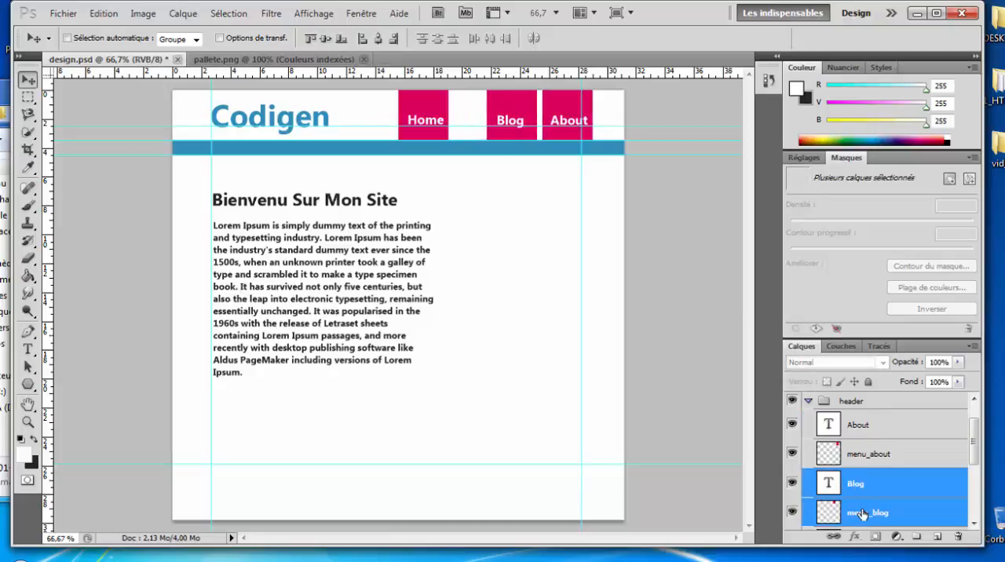
# Step: Shift the Home label and its menu_home box together rightward until the gap to Blog matches the narrow one between Blog and About
pyautogui.scroll(-2, 864, 510)
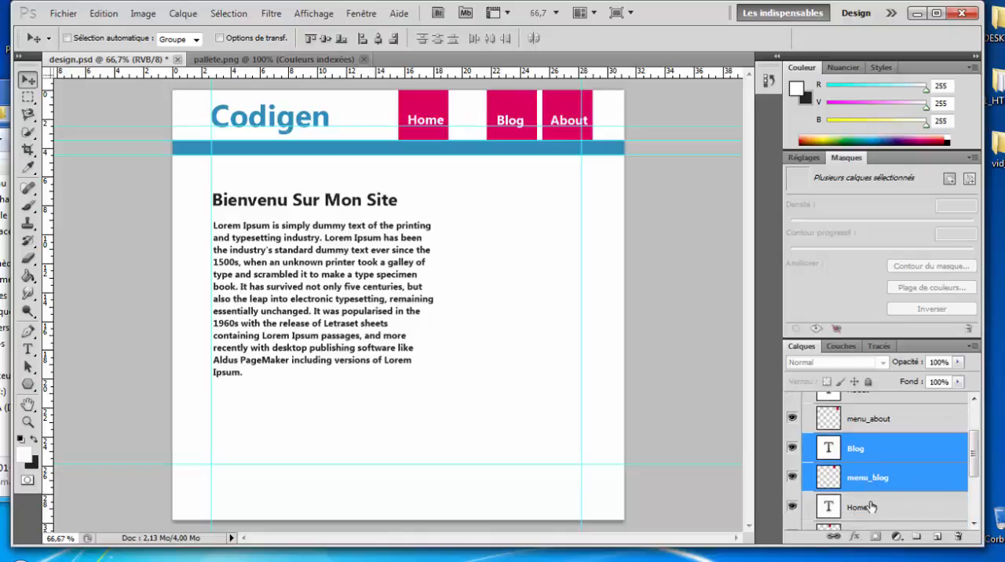
pyautogui.click(870, 507)
pyautogui.scroll(-1, 870, 507)
pyautogui.keyDown('shift'); pyautogui.click(867, 504); pyautogui.keyUp('shift')
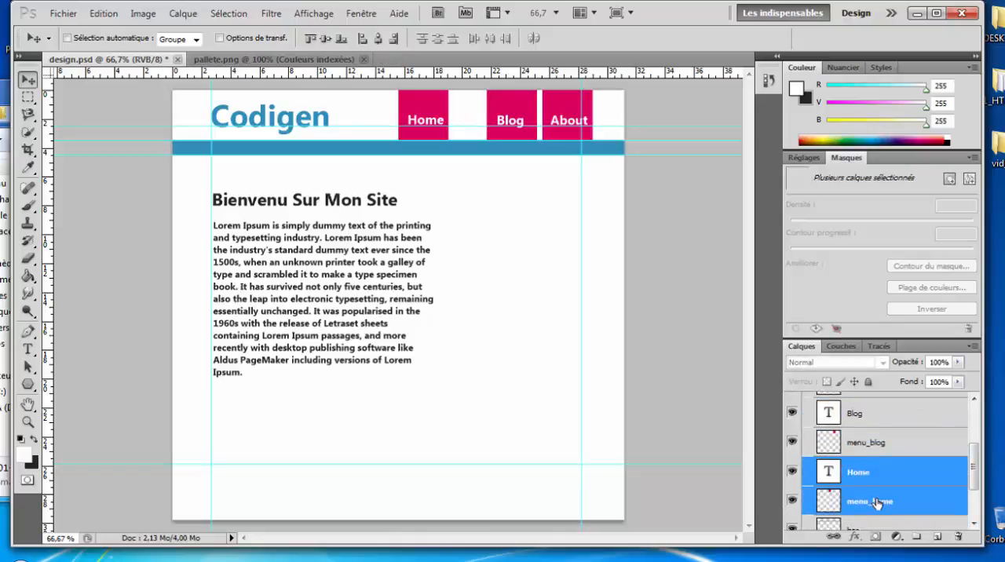
pyautogui.press('Right')
pyautogui.press('Right')
pyautogui.press('Right')
pyautogui.press('Right')
pyautogui.press('Right')
pyautogui.press('Right')
pyautogui.press('Right')
pyautogui.press('Right')
pyautogui.press('Right')
pyautogui.press('Right')
pyautogui.press('Right')
pyautogui.press('Right')
pyautogui.press('Right')
pyautogui.press('Right')
pyautogui.press('Right')
pyautogui.press('Right')
pyautogui.press('Right')
pyautogui.press('Right')
pyautogui.press('Right')
pyautogui.press('Right')
pyautogui.press('Right')
pyautogui.press('Right')
pyautogui.press('Right')
pyautogui.press('Right')
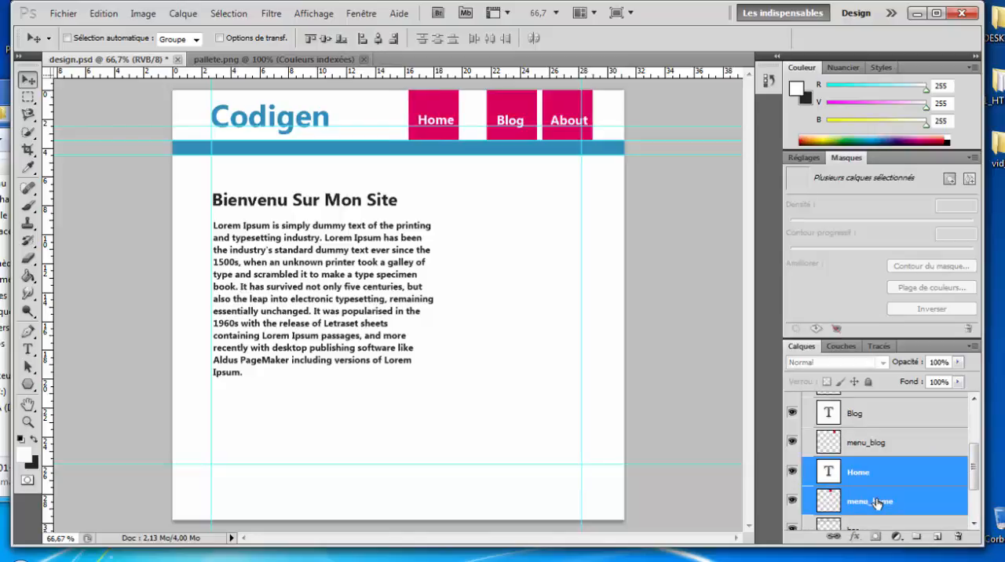
pyautogui.press('Right')
pyautogui.press('Right')
pyautogui.press('Right')
pyautogui.press('Right')
pyautogui.press('Right')
pyautogui.press('Right')
pyautogui.press('Right')
pyautogui.press('Right')
pyautogui.press('Right')
pyautogui.press('Right')
pyautogui.press('Right')
pyautogui.press('Right')
pyautogui.press('Right')
pyautogui.press('Right')
pyautogui.press('Right')
pyautogui.press('Right')
pyautogui.press('Right')
pyautogui.press('Right')
pyautogui.press('Right')
pyautogui.press('Right')
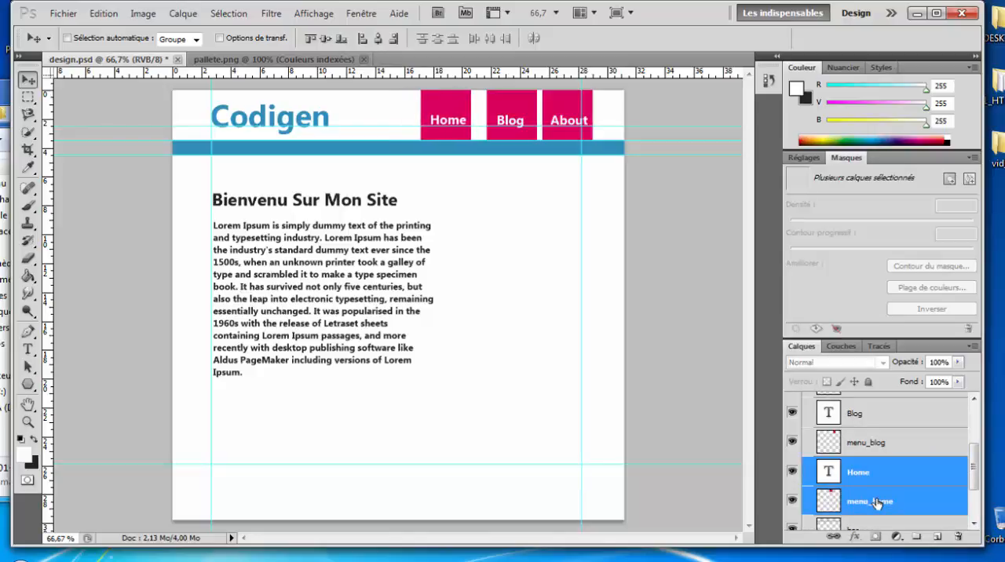
pyautogui.press('Right')
pyautogui.press('Right')
pyautogui.press('Right')
pyautogui.press('Right')
pyautogui.press('Right')
pyautogui.press('Right')
pyautogui.press('Right')
pyautogui.press('Right')
pyautogui.press('Right')
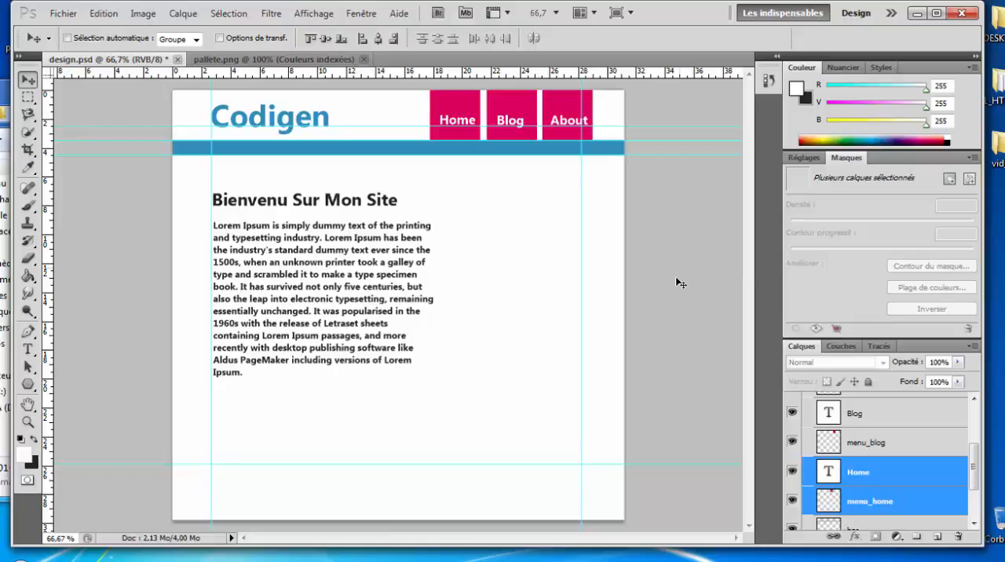
# Step: Move the right vertical guide to the About box's outer edge and shift the left vertical guide outward to give a matching page margin
pyautogui.click(878, 482)
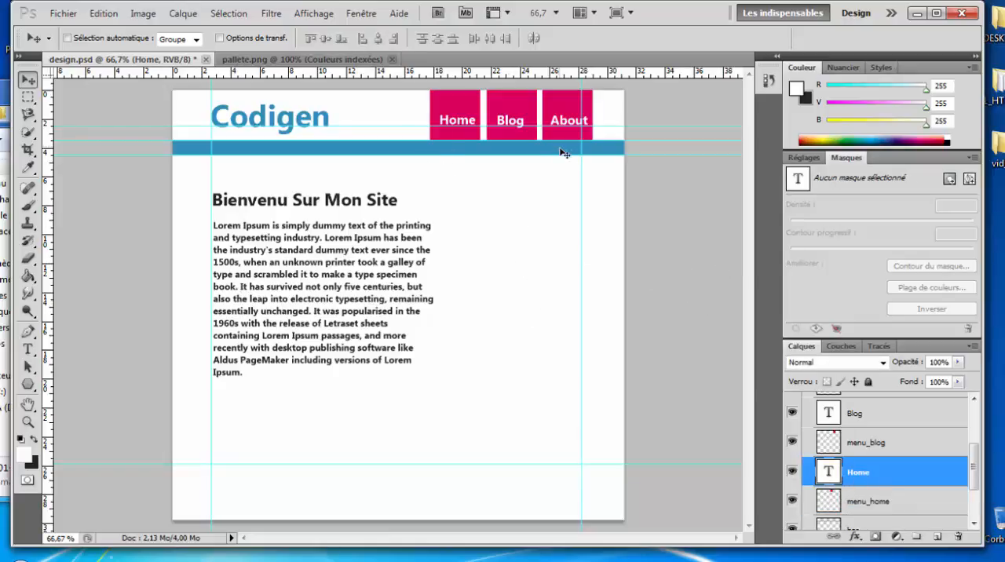
pyautogui.moveTo(590, 165); pyautogui.dragTo(595, 165)
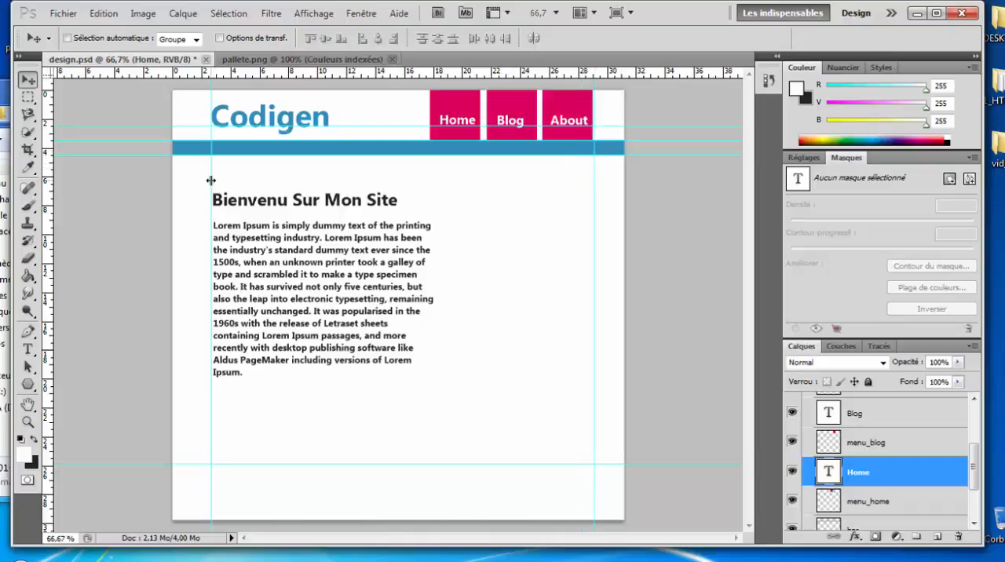
pyautogui.moveTo(210, 181); pyautogui.dragTo(199, 180)
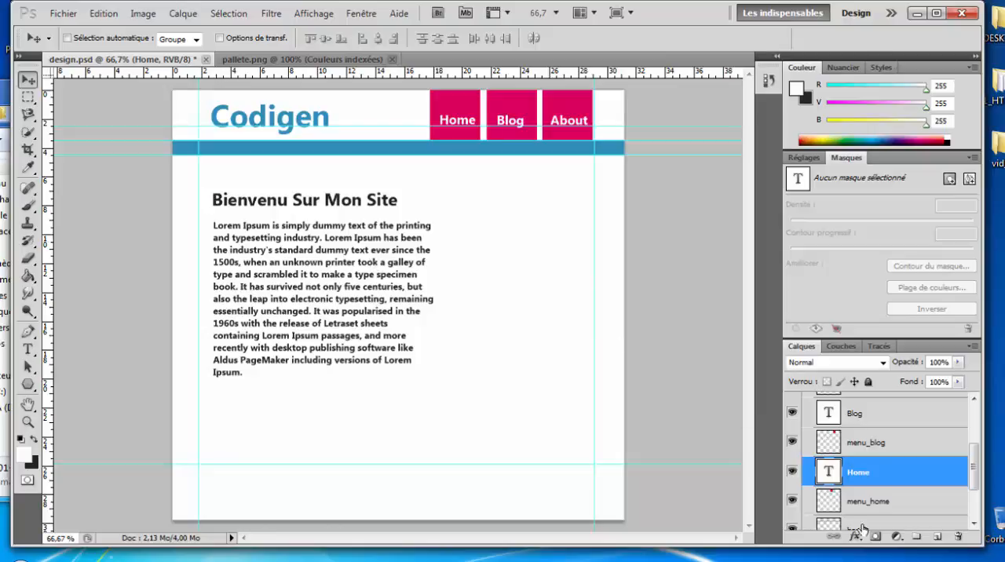
# Step: Shift the Codigen logo layer leftward until its first letter lines up with the left vertical guide
pyautogui.scroll(-3, 860, 518)
pyautogui.scroll(3, 857, 495)
pyautogui.scroll(-3, 855, 479)
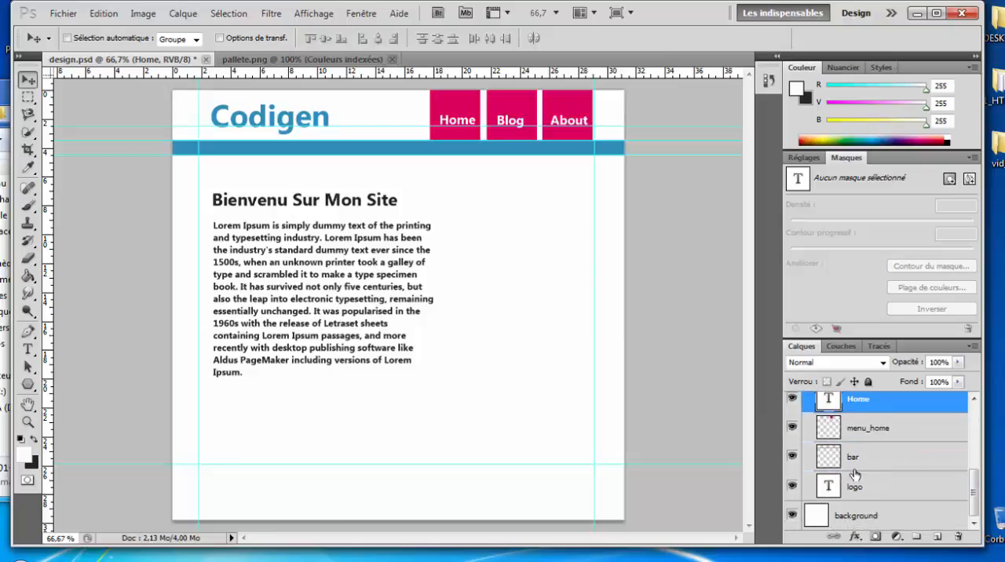
pyautogui.click(859, 487)
pyautogui.press('Left')
pyautogui.press('Left')
pyautogui.press('Left')
pyautogui.press('Left')
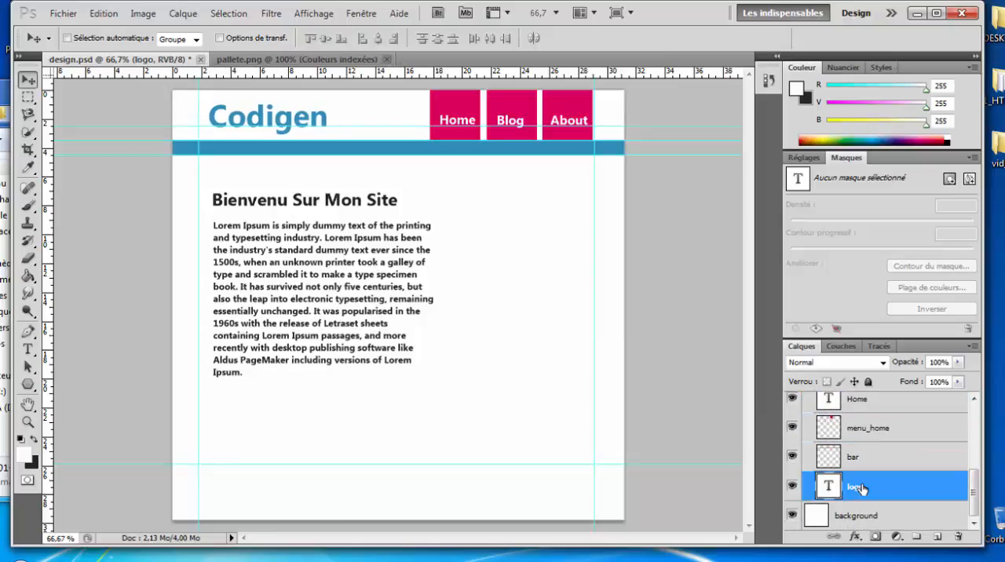
pyautogui.press('Left')
pyautogui.press('Left')
pyautogui.press('Left')
pyautogui.press('Left')
pyautogui.press('Left')
pyautogui.press('Left')
pyautogui.press('Left')
pyautogui.press('Left')
pyautogui.press('Left')
pyautogui.press('Left')
pyautogui.press('Left')
pyautogui.press('Left')
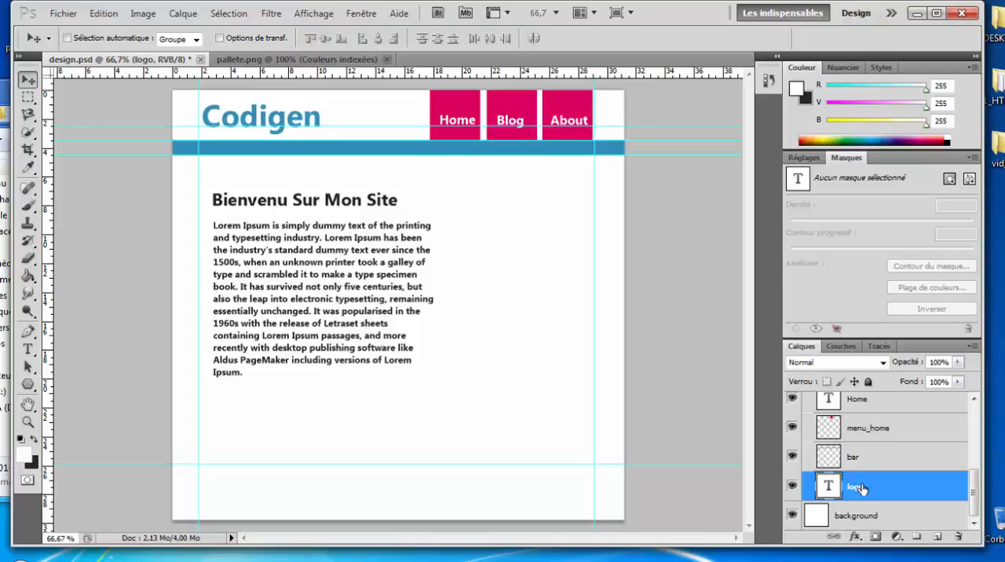
pyautogui.press('Left')
pyautogui.press('Left')
pyautogui.press('Left')
pyautogui.press('Left')
pyautogui.press('Left')
pyautogui.press('Left')
pyautogui.press('Left')
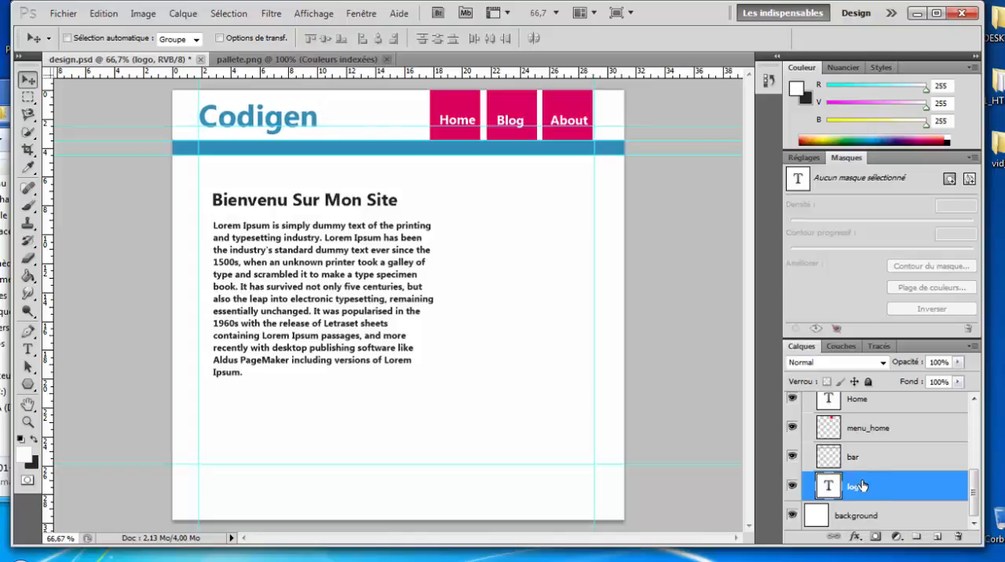
# Step: Collapse the header group and shift the whole body group leftward until its text aligns with the left vertical guide
pyautogui.scroll(3, 836, 463)
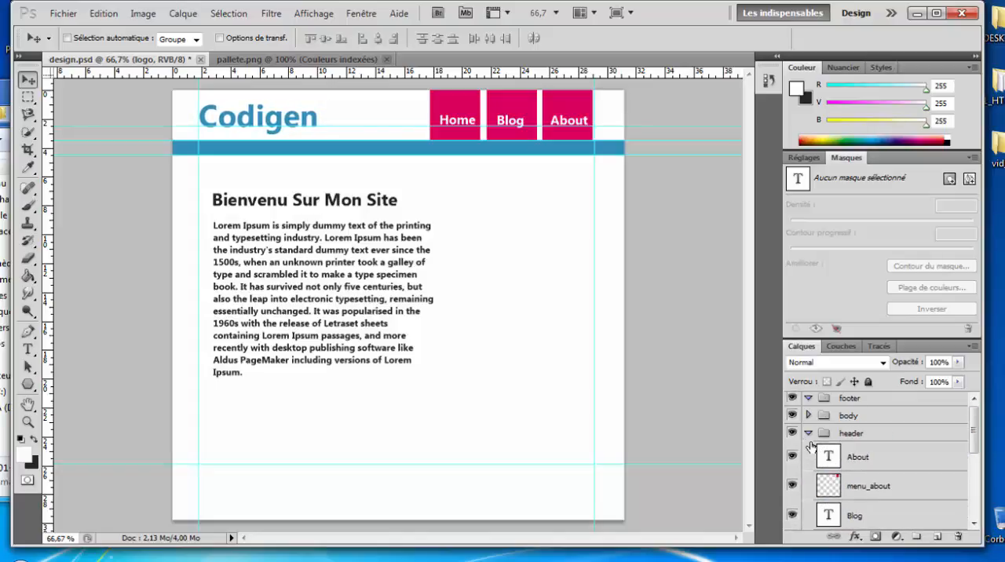
pyautogui.click(817, 433)
pyautogui.click(808, 433)
pyautogui.click(846, 418)
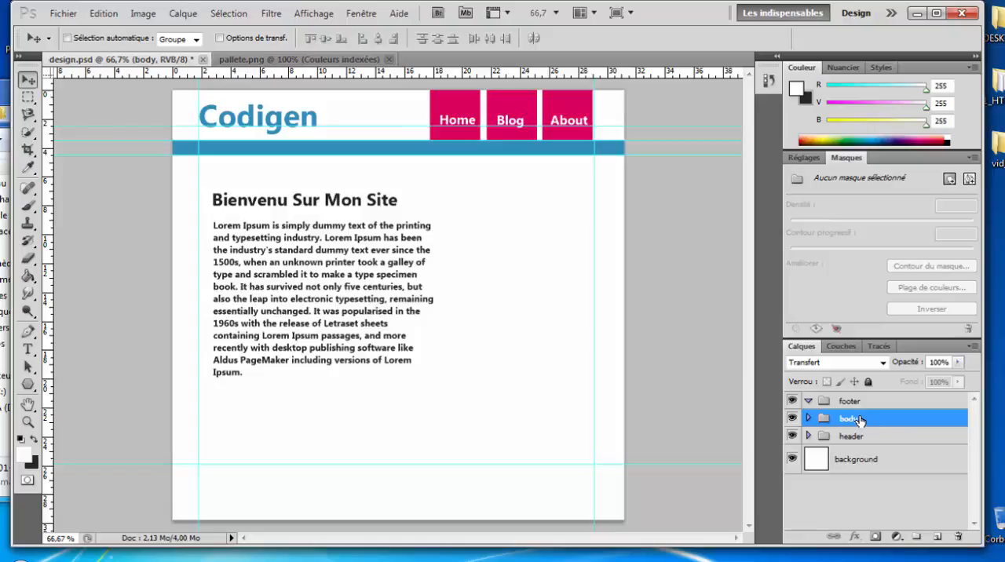
pyautogui.press('Left')
pyautogui.press('Left')
pyautogui.press('Left')
pyautogui.press('Left')
pyautogui.press('Left')
pyautogui.press('Left')
pyautogui.press('Left')
pyautogui.press('Left')
pyautogui.press('Left')
pyautogui.press('Left')
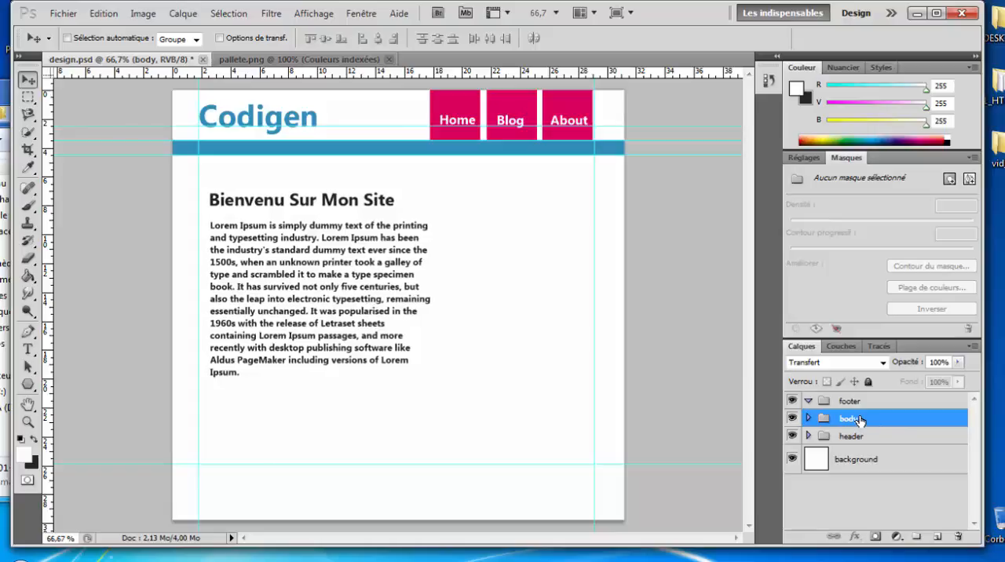
pyautogui.press('Left')
pyautogui.press('Left')
pyautogui.press('Left')
pyautogui.press('Left')
pyautogui.press('Left')
pyautogui.press('Left')
pyautogui.press('Left')
pyautogui.press('Left')
pyautogui.press('Left')
pyautogui.press('Left')
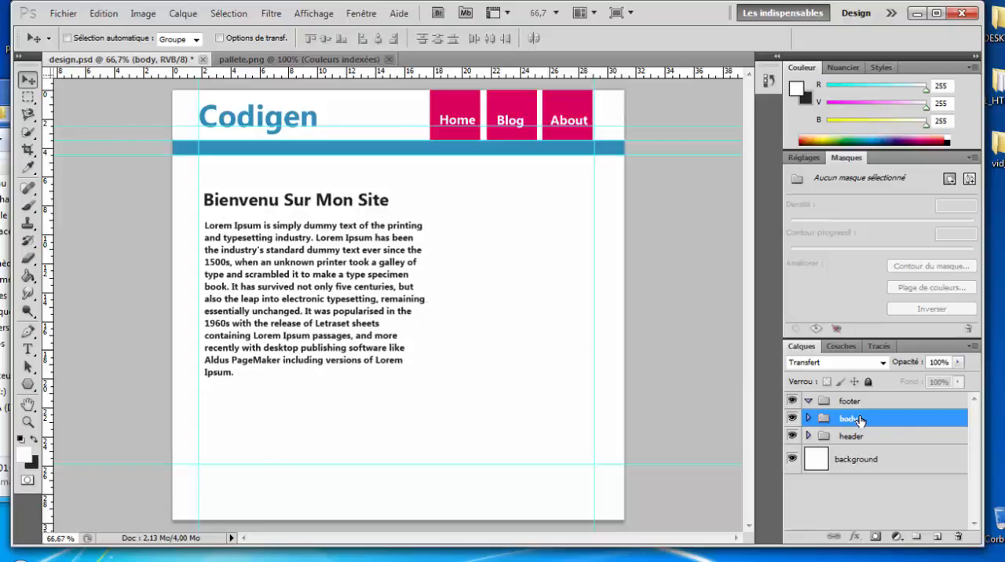
pyautogui.press('Left')
pyautogui.press('Left')
pyautogui.press('Left')
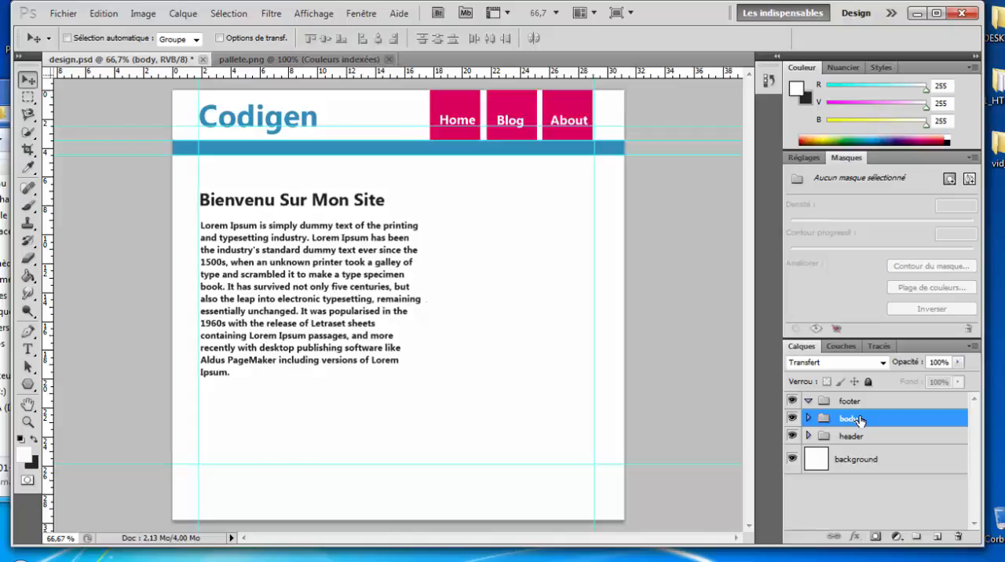
# Step: Raise the body group slightly toward the blue bar, keeping its text close to the left vertical guide
pyautogui.moveTo(321, 313)
pyautogui.mouseDown()
pyautogui.moveTo(368, 309)
pyautogui.moveTo(313, 303)
pyautogui.mouseUp()
pyautogui.press('Up')
pyautogui.press('Up')
pyautogui.press('Up')
pyautogui.press('Up')
pyautogui.press('Up')
pyautogui.press('Up')
pyautogui.press('Up')
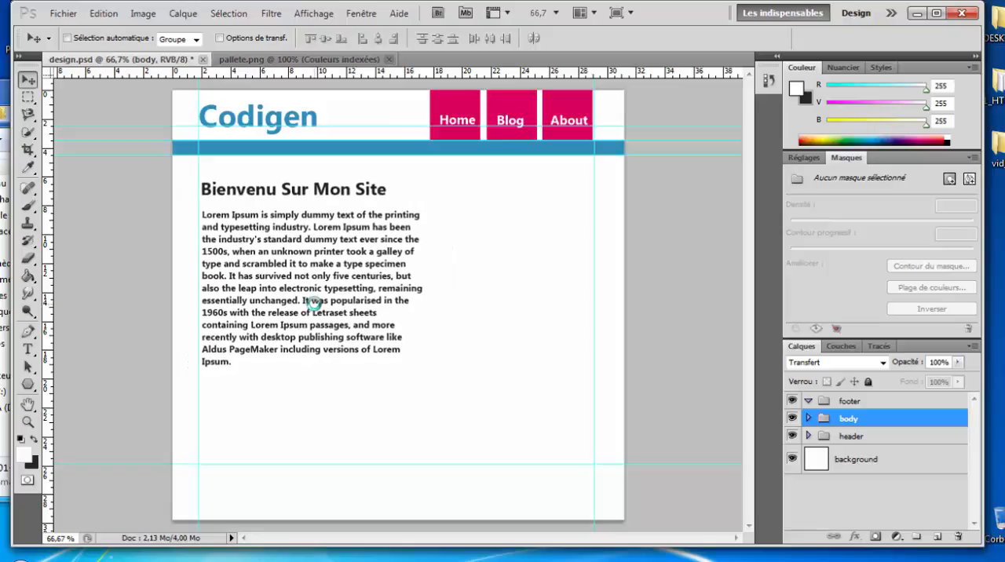
pyautogui.press('Left')
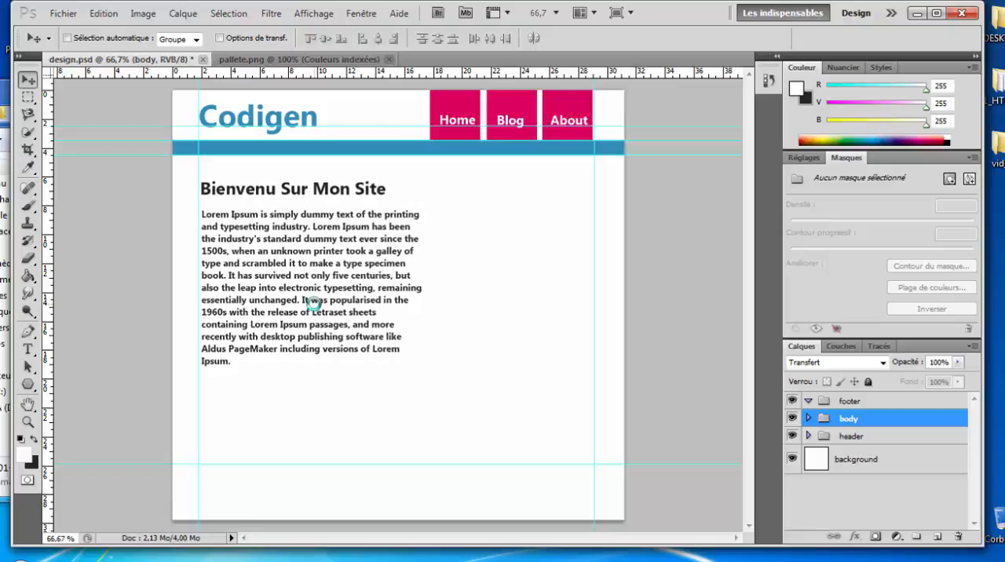
# Step: Rewrap the content paragraph into a narrower column, breaking the first line before "printing" and removing the old line breaks down to "Ipsum."
pyautogui.click(807, 417)
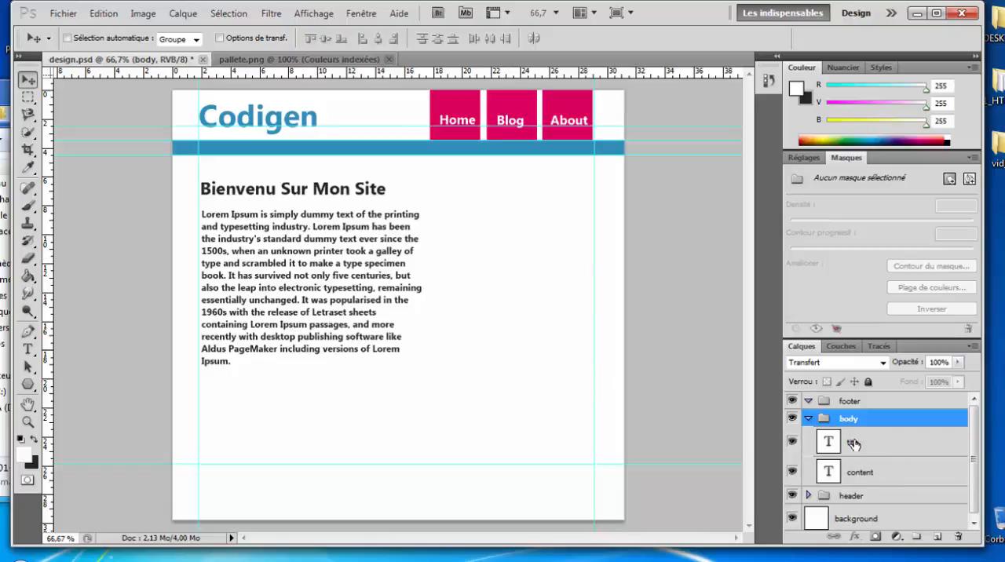
pyautogui.click(866, 473)
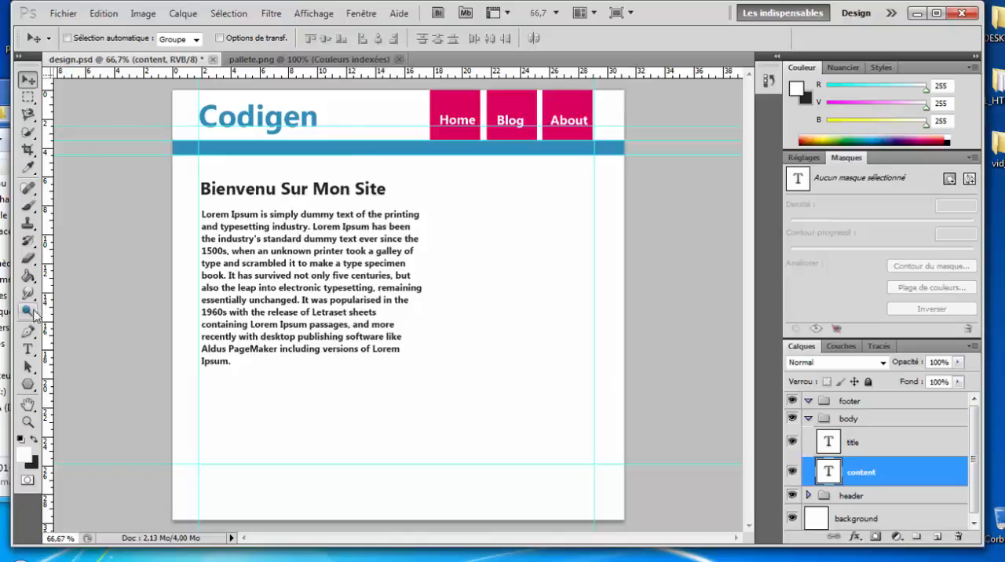
pyautogui.click(27, 348)
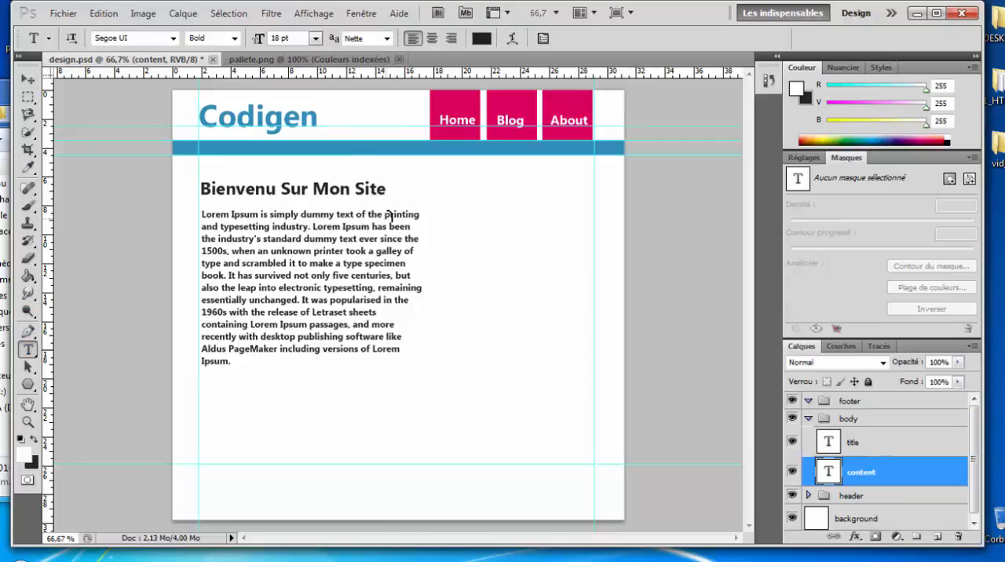
pyautogui.click(388, 214)
pyautogui.press('Return')
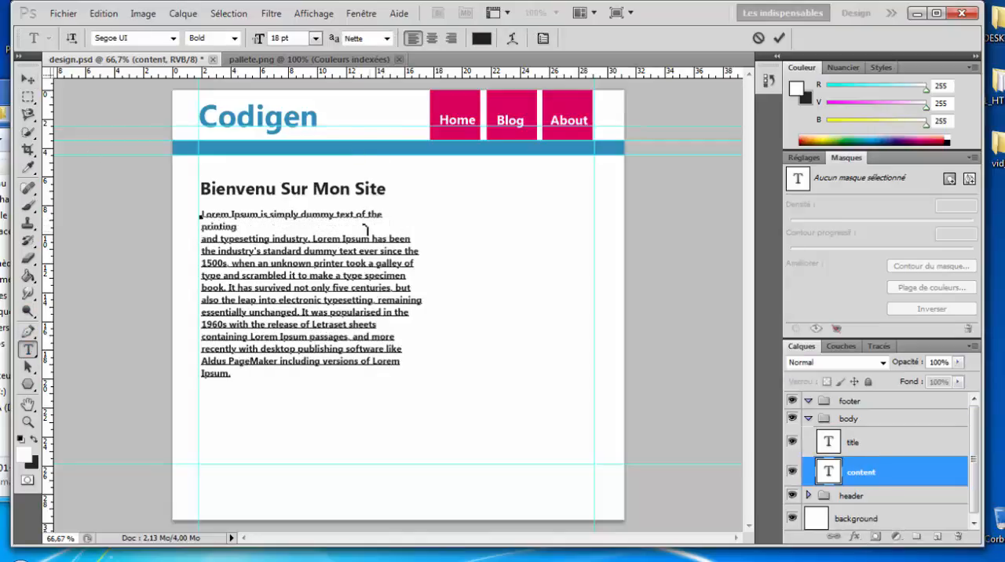
pyautogui.click(258, 229)
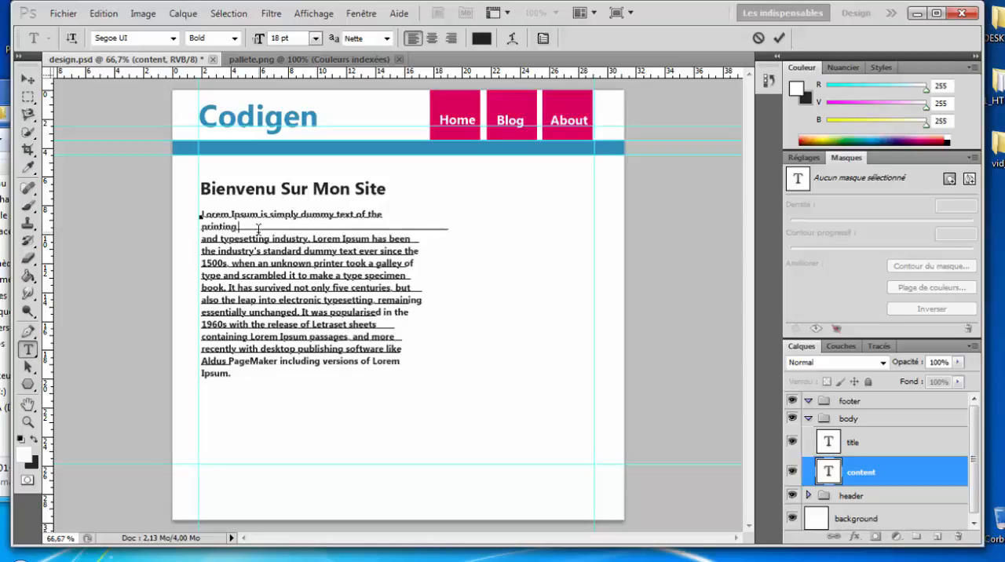
pyautogui.press('Delete')
pyautogui.click(359, 375)
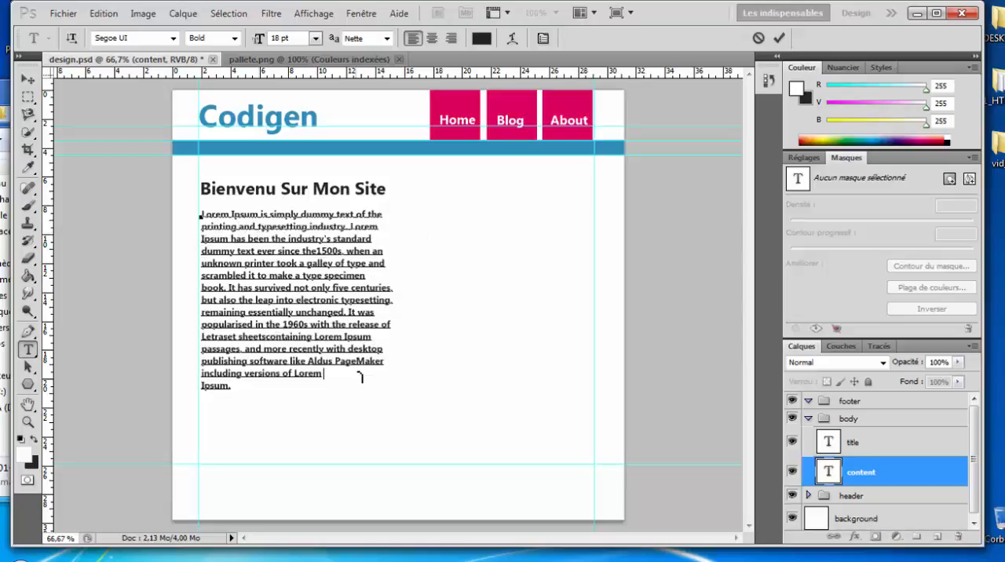
pyautogui.press('Delete')
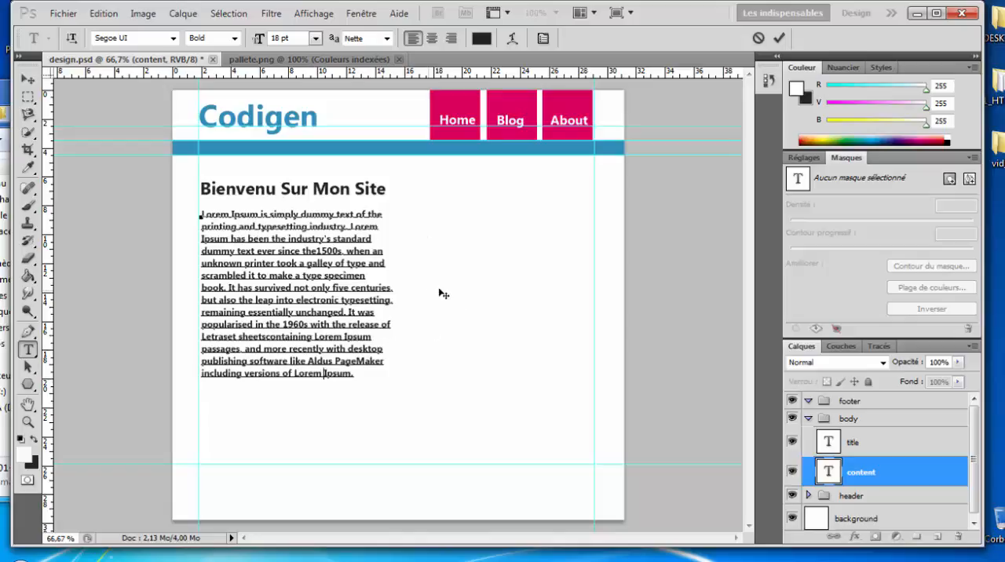
pyautogui.click(779, 38)
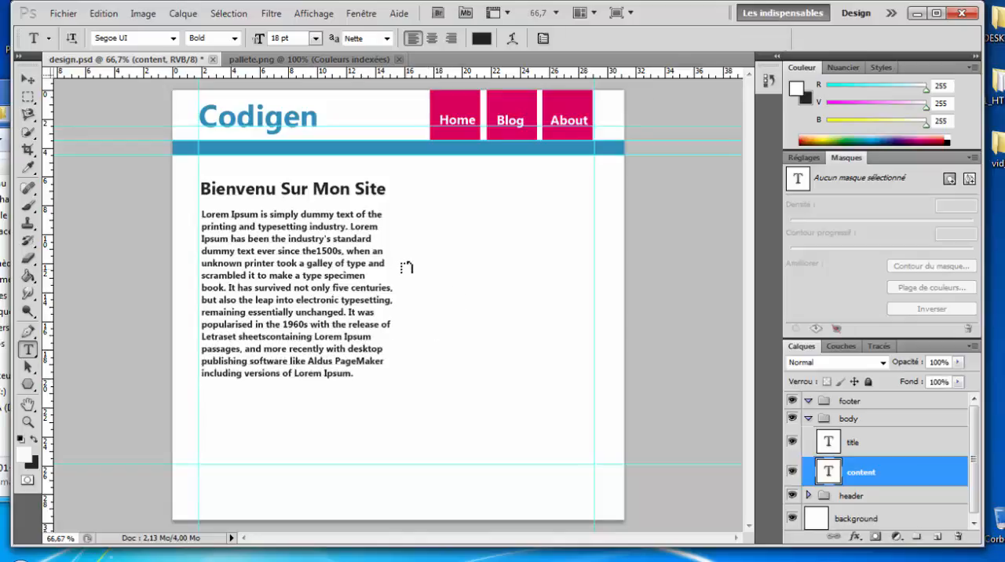
# Step: Check the 01-design reference and add a new layer named sidebar above the title layer in the body group
pyautogui.hotkey('alt', 'Tab')
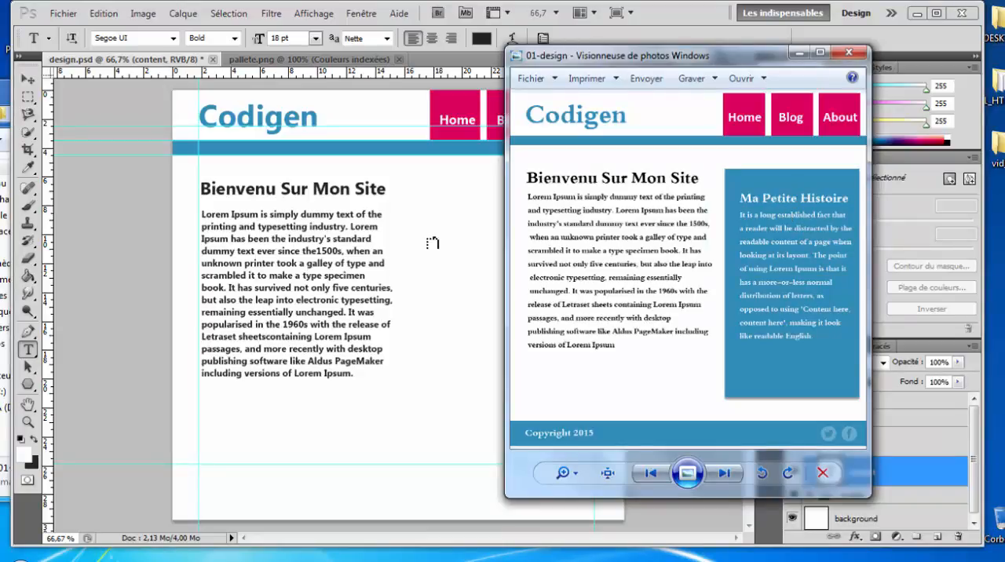
pyautogui.click(716, 14)
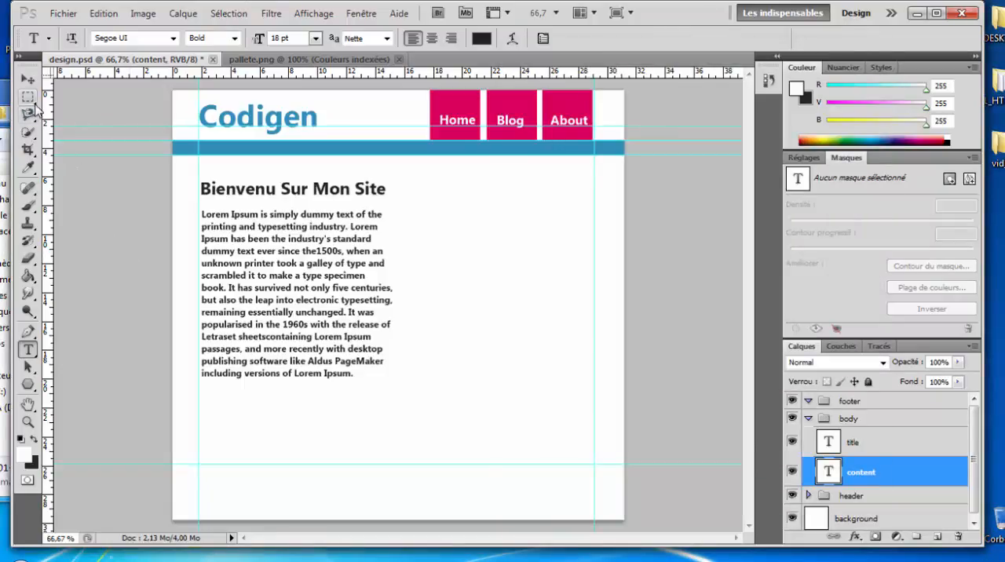
pyautogui.click(843, 441)
pyautogui.click(939, 536)
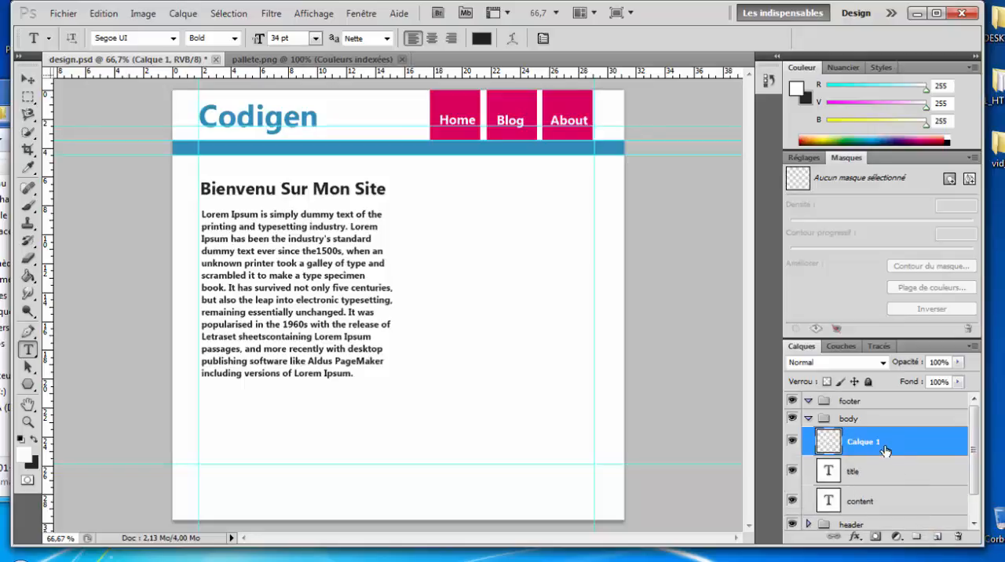
pyautogui.doubleClick(879, 445)
pyautogui.write('sidebar')
pyautogui.press('Return')
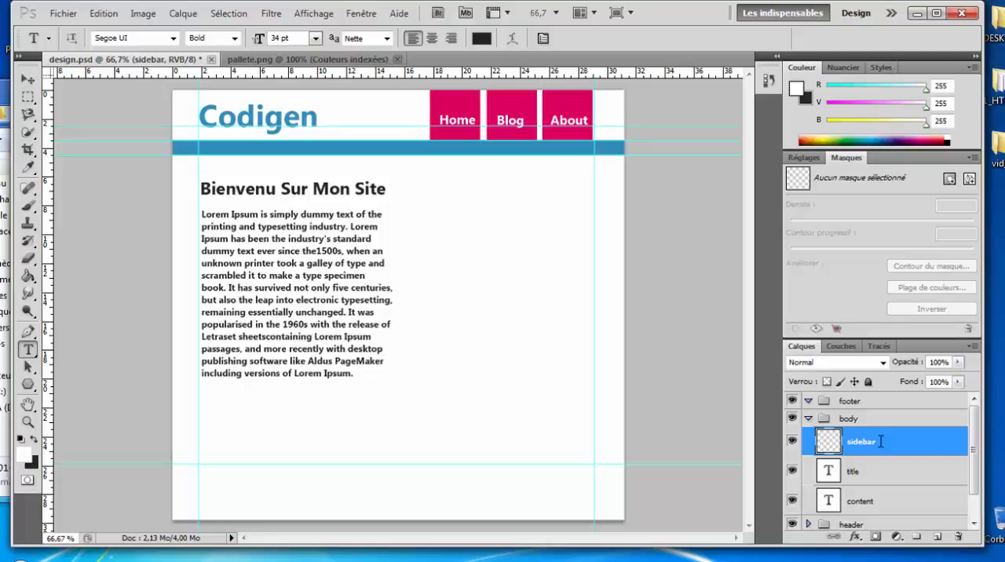
# Step: Following the 01-design reference, marquee-select a tall sidebar rectangle below the blue bar, spanning from the Home box's left edge to the right vertical guide
pyautogui.click(27, 97)
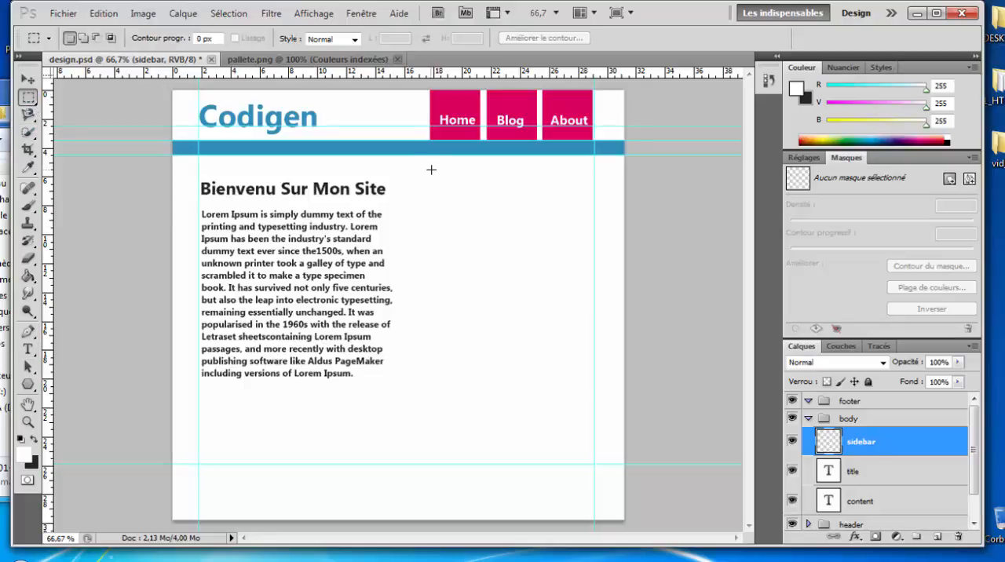
pyautogui.hotkey('alt', 'Tab')
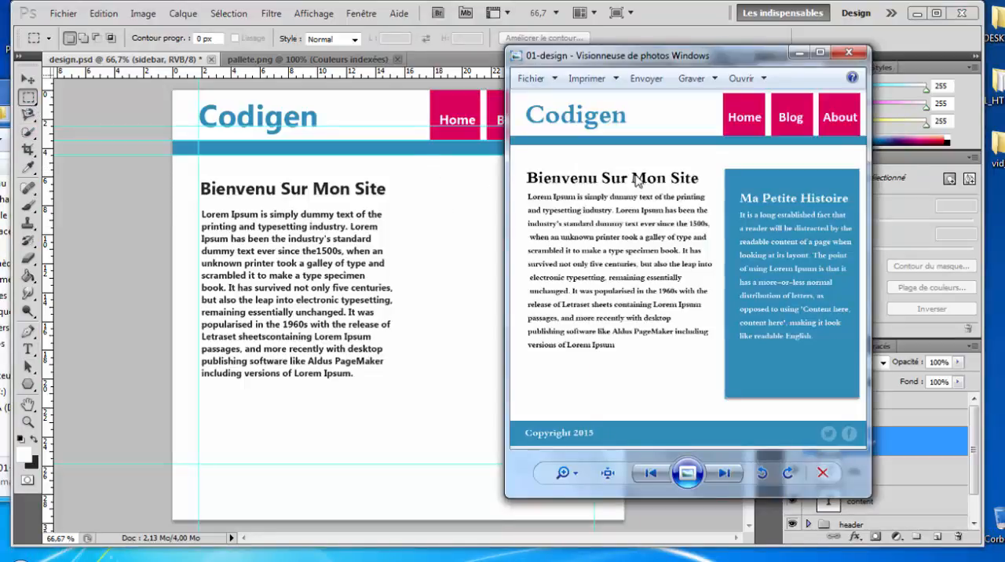
pyautogui.click(422, 213)
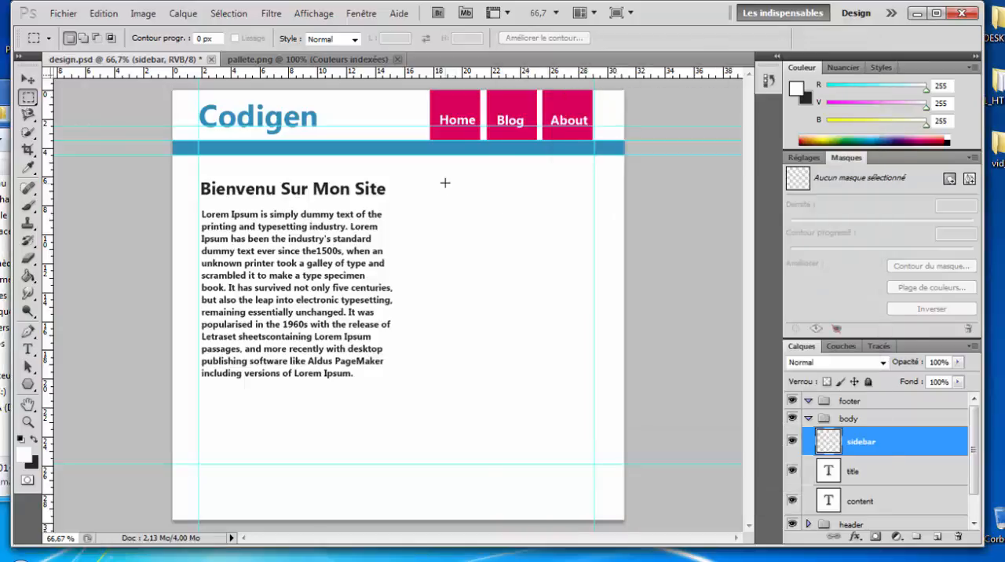
pyautogui.moveTo(568, 209); pyautogui.dragTo(590, 418)
pyautogui.hotkey('alt', 'Tab')
pyautogui.hotkey('alt', 'Tab')
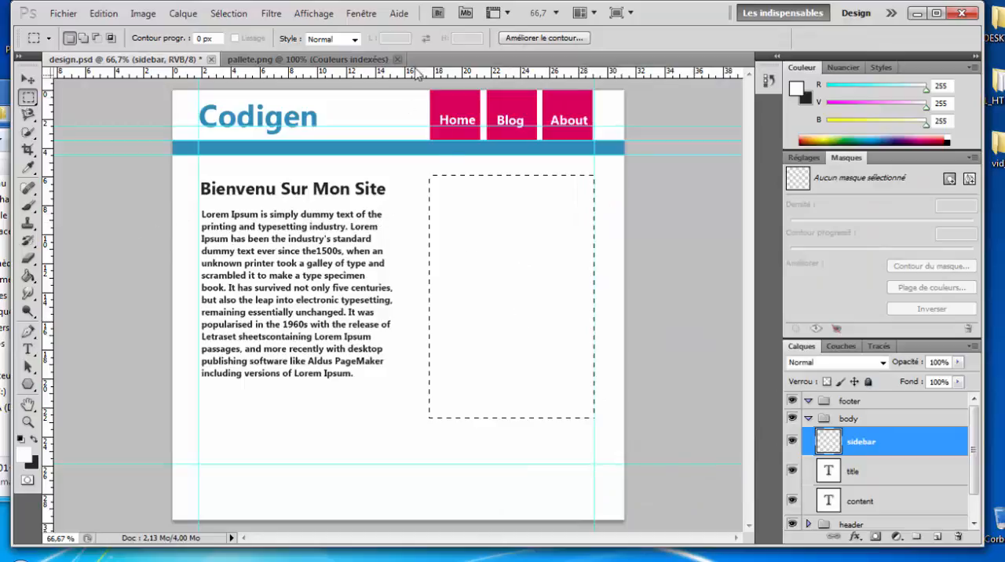
# Step: Sample the blue swatch from pallete.png and fill the rectangular selection on the sidebar layer of design.psd with it
pyautogui.click(346, 60)
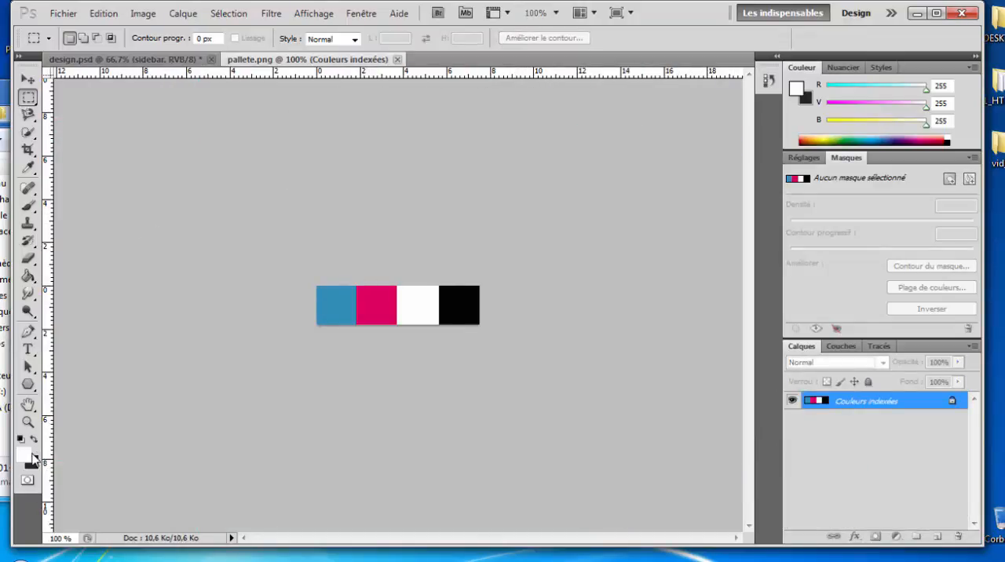
pyautogui.click(28, 167)
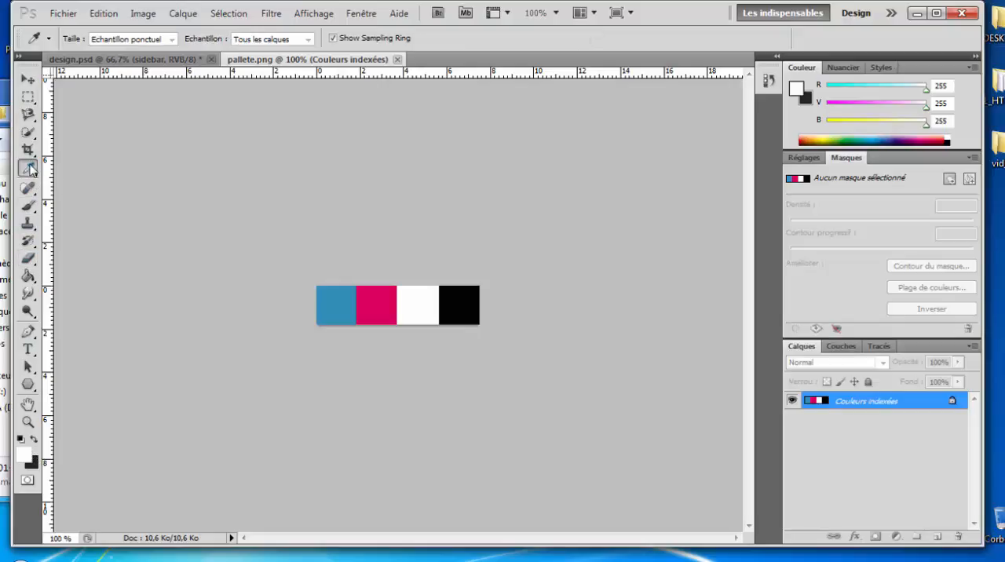
pyautogui.click(342, 300)
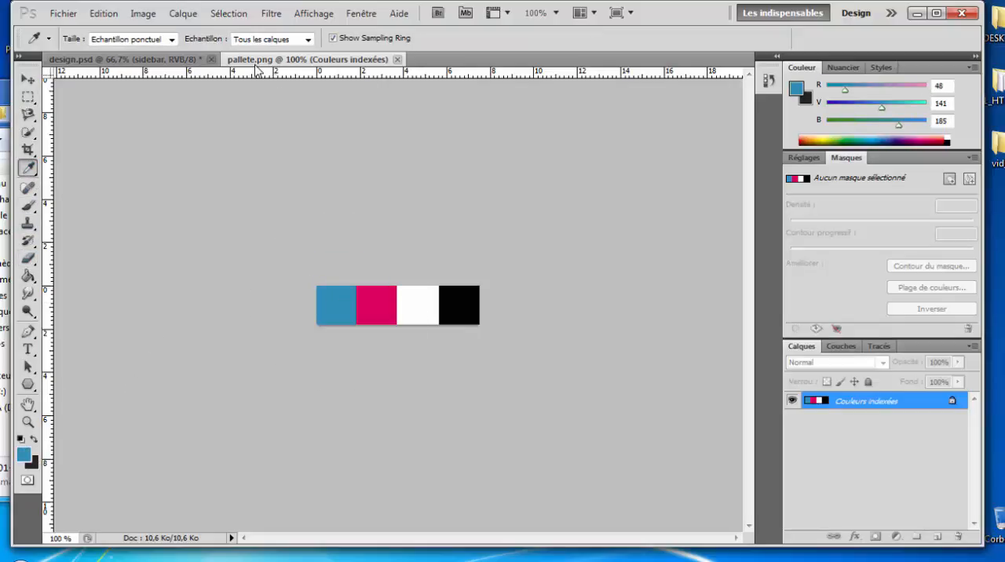
pyautogui.click(174, 61)
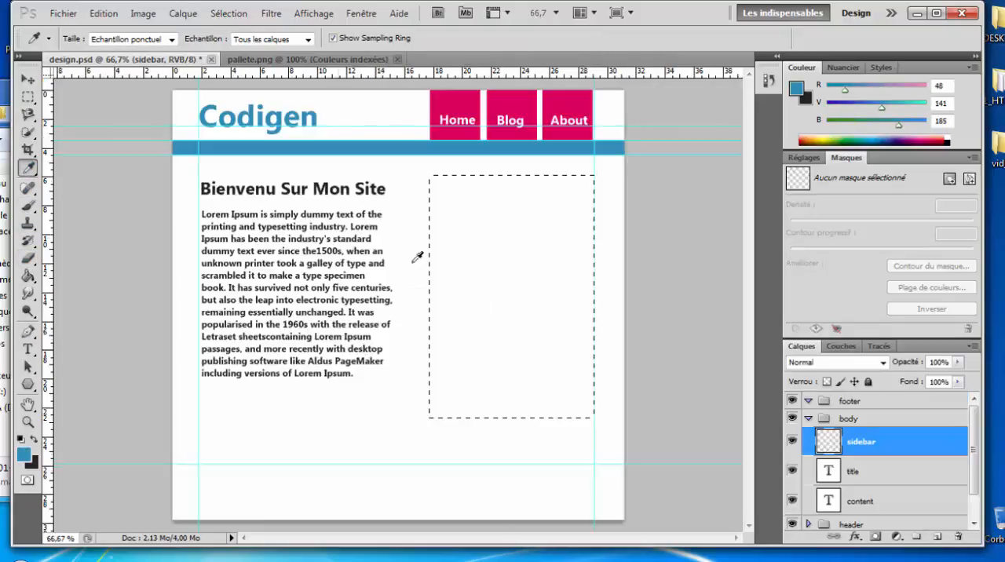
pyautogui.click(28, 276)
pyautogui.click(464, 255)
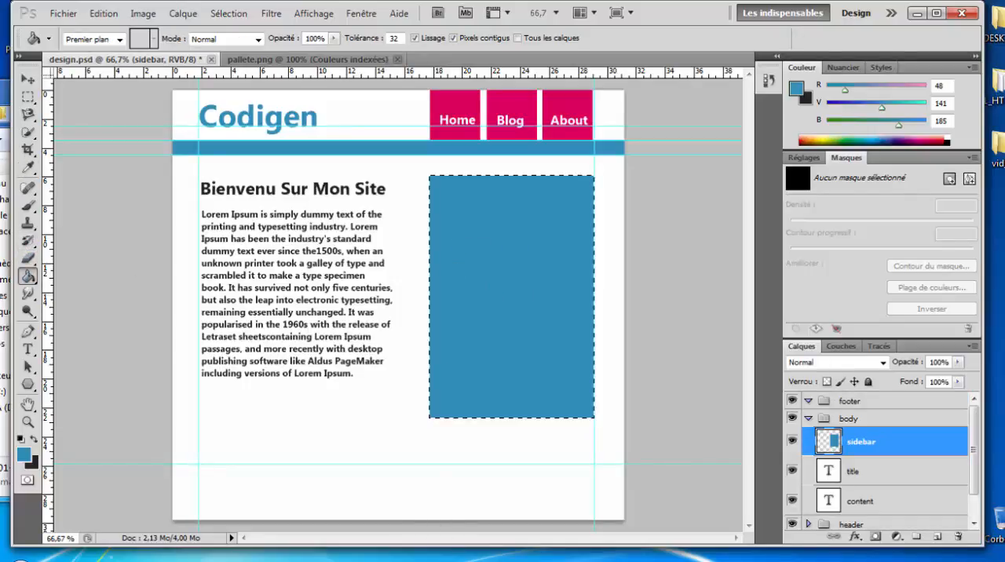
# Step: Add the white text heading "Ma petite Historie" near the top of the blue sidebar
pyautogui.hotkey('alt', 'Tab')
pyautogui.hotkey('alt', 'Tab')
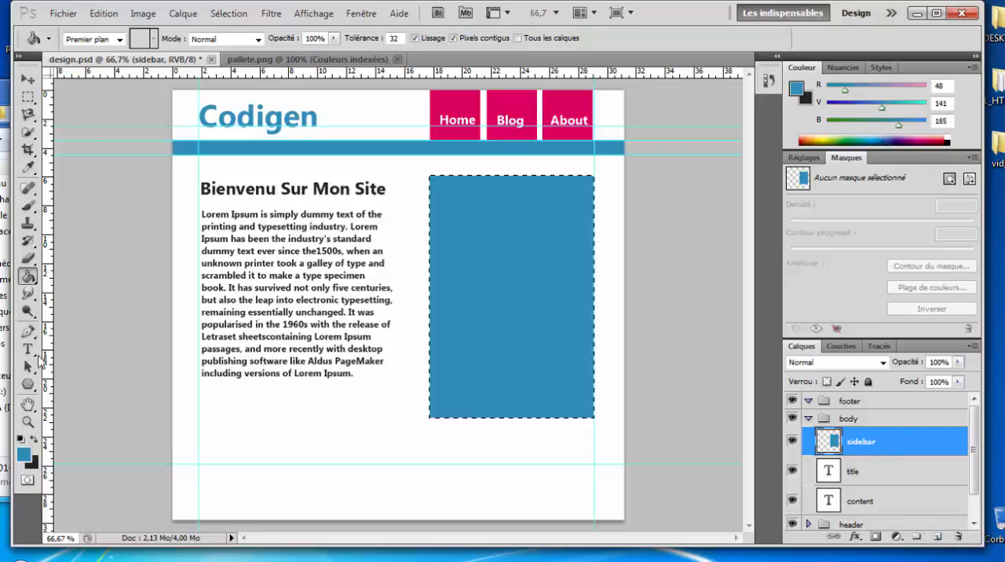
pyautogui.click(27, 350)
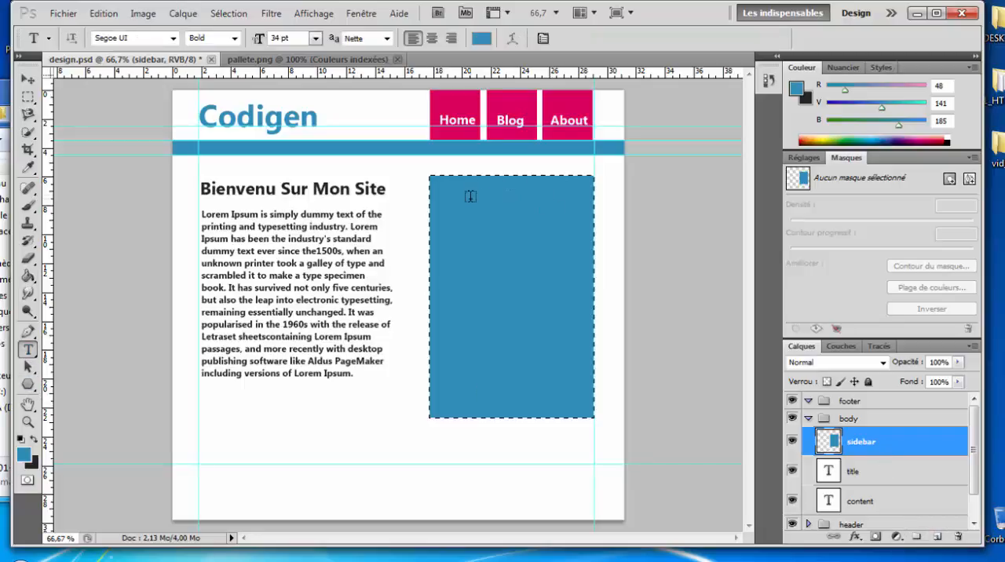
pyautogui.click(480, 38)
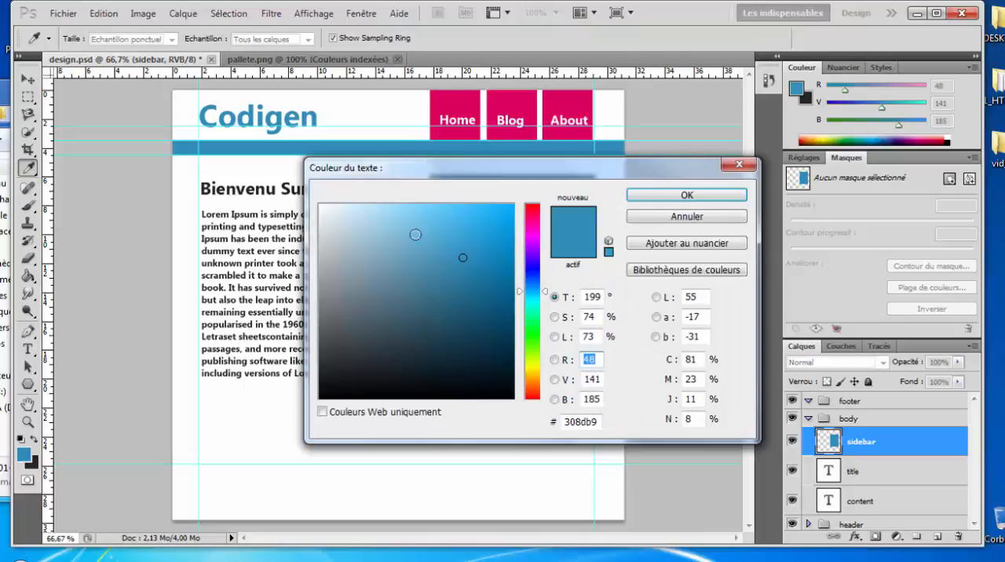
pyautogui.click(320, 205)
pyautogui.click(687, 195)
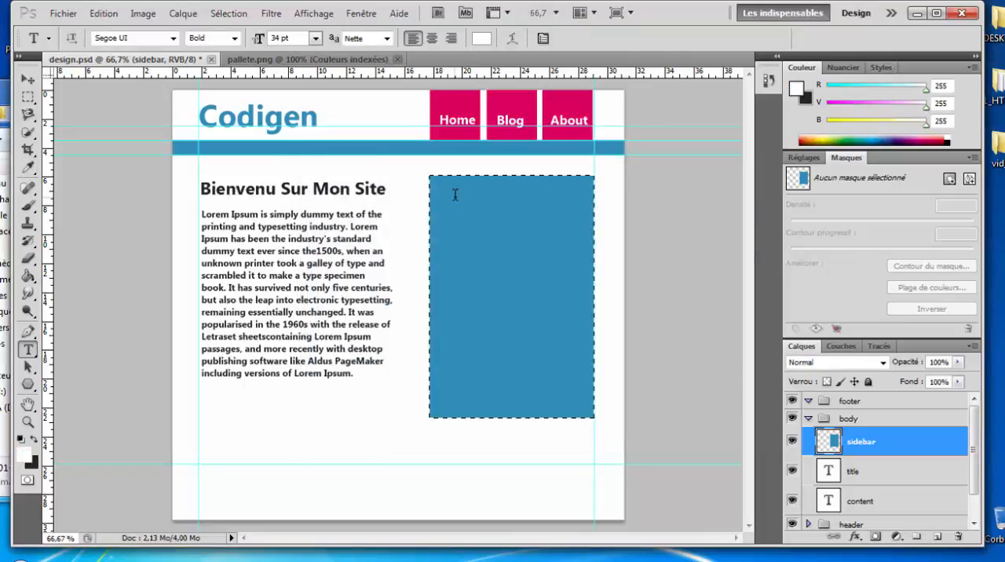
pyautogui.click(455, 196)
pyautogui.write('Mapetite')
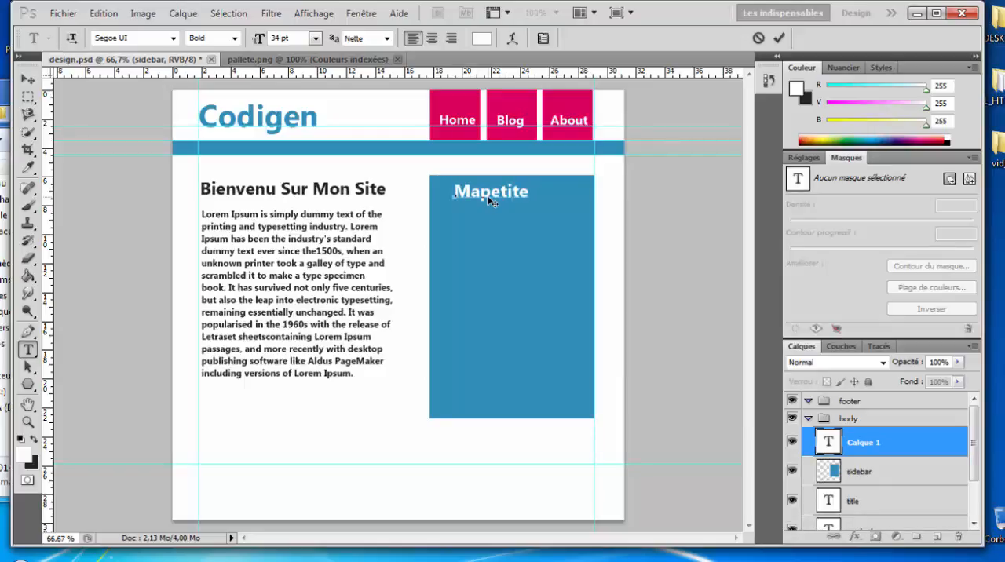
pyautogui.write('Historie')
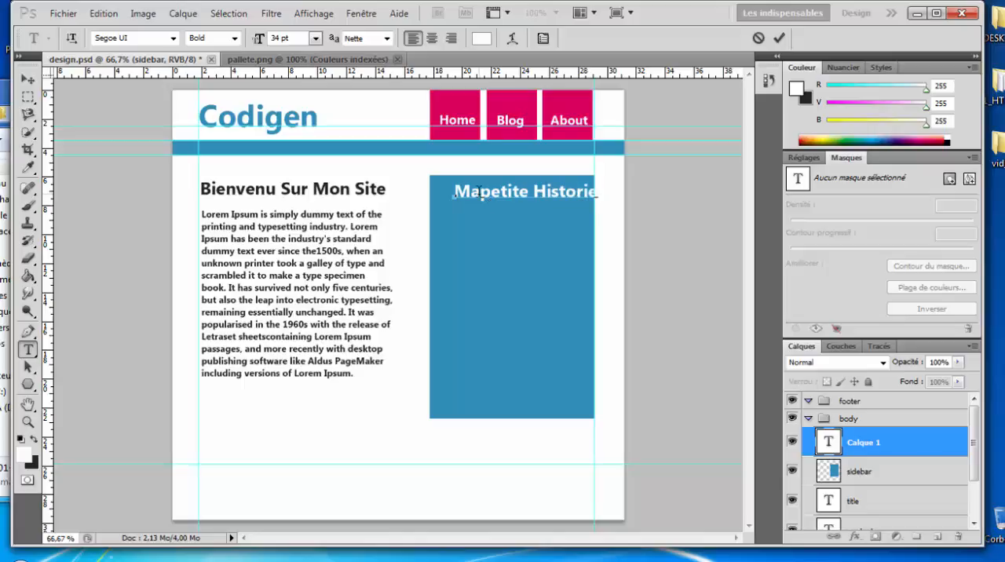
pyautogui.click(486, 194)
# Step: Set the sidebar heading's font style to Regular and its size to 30 pt
pyautogui.hotkey('ctrl', 'a')
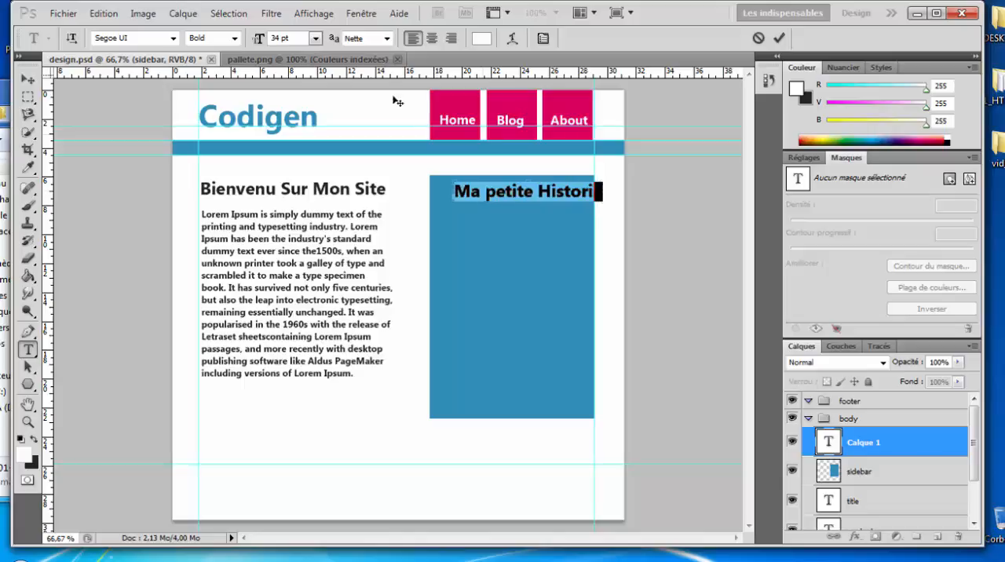
pyautogui.click(234, 38)
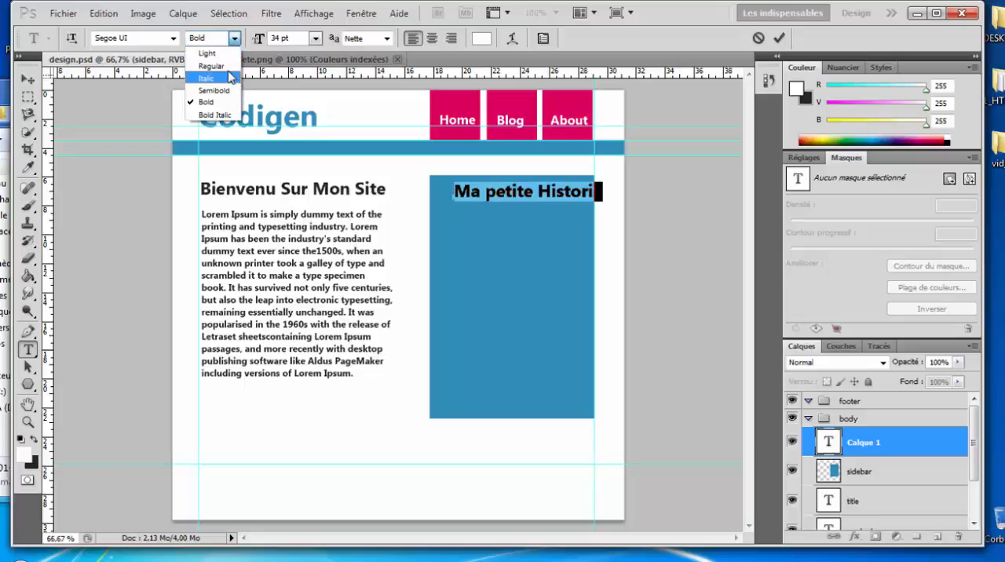
pyautogui.click(228, 73)
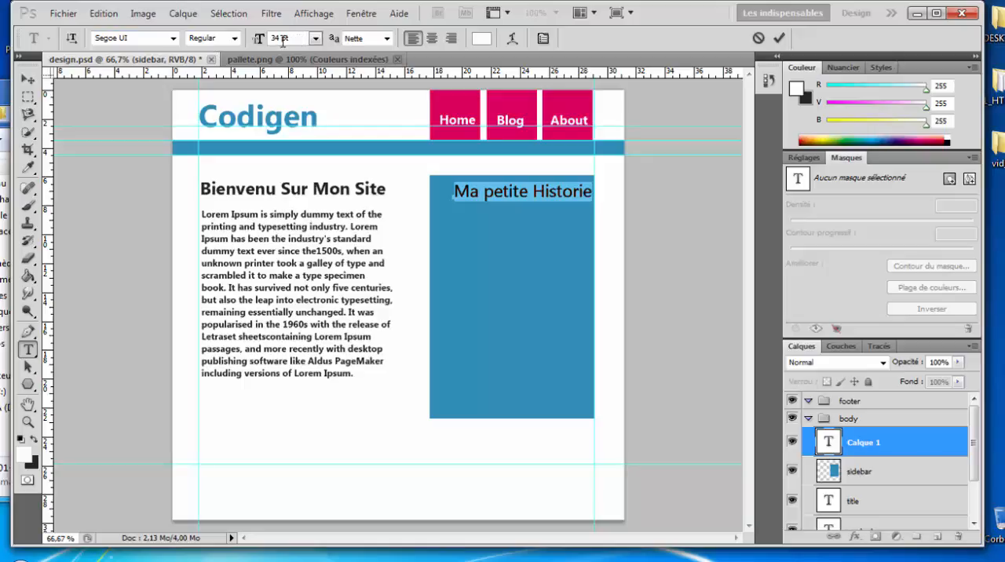
pyautogui.write('30')
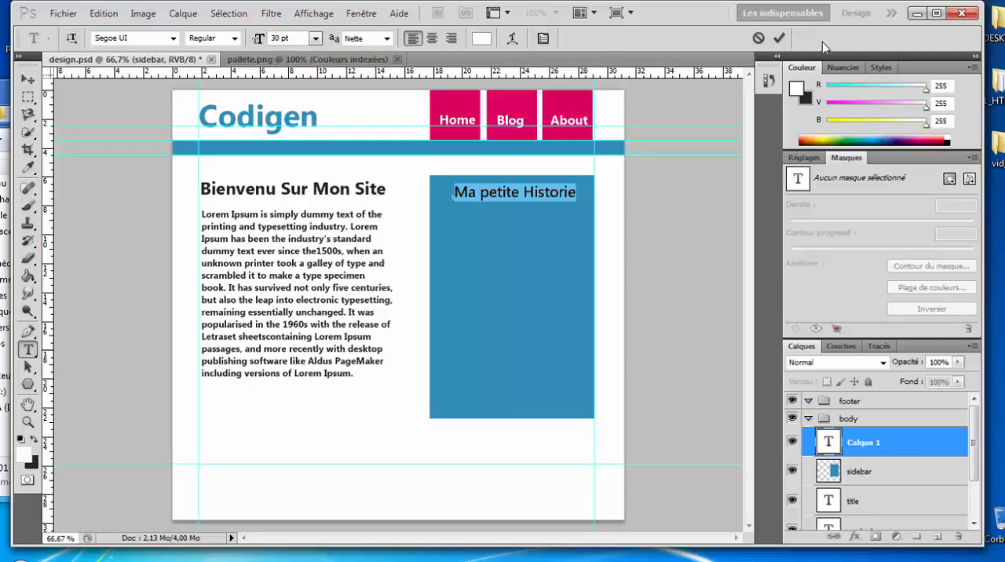
pyautogui.click(779, 39)
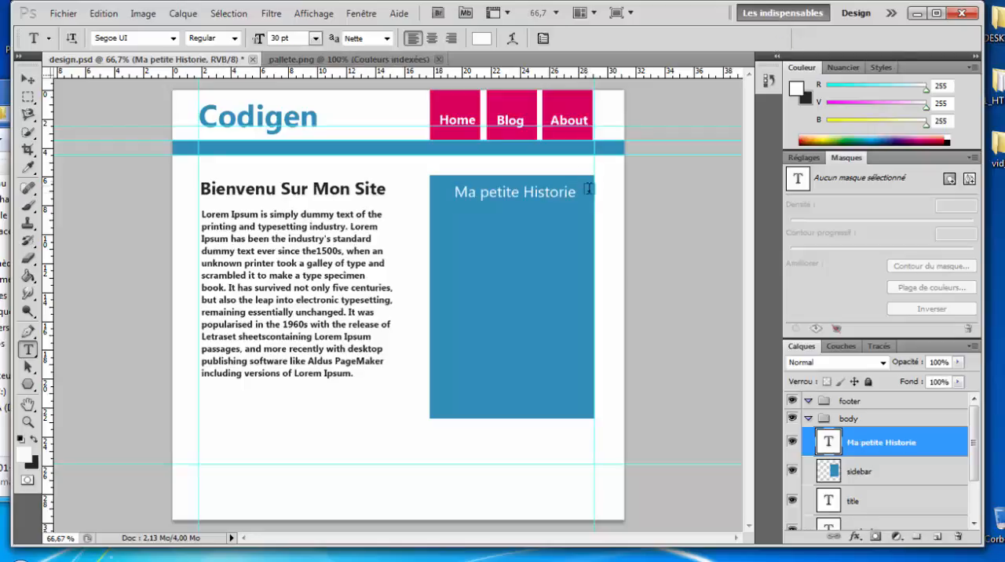
# Step: After checking the 01-design reference, set the sidebar heading to Bold Italic and nudge it slightly left and down
pyautogui.hotkey('alt', 'Tab')
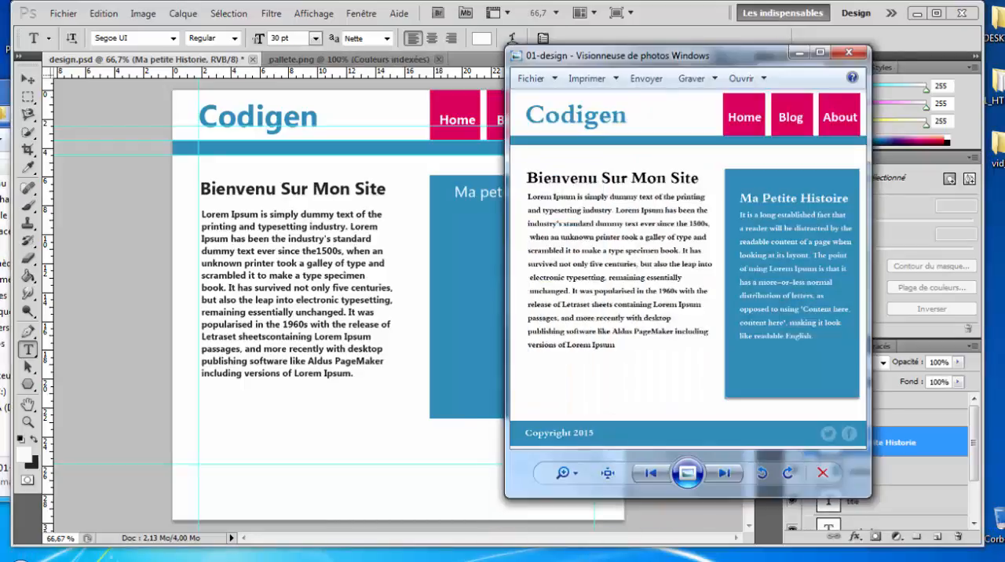
pyautogui.hotkey('alt', 'Tab')
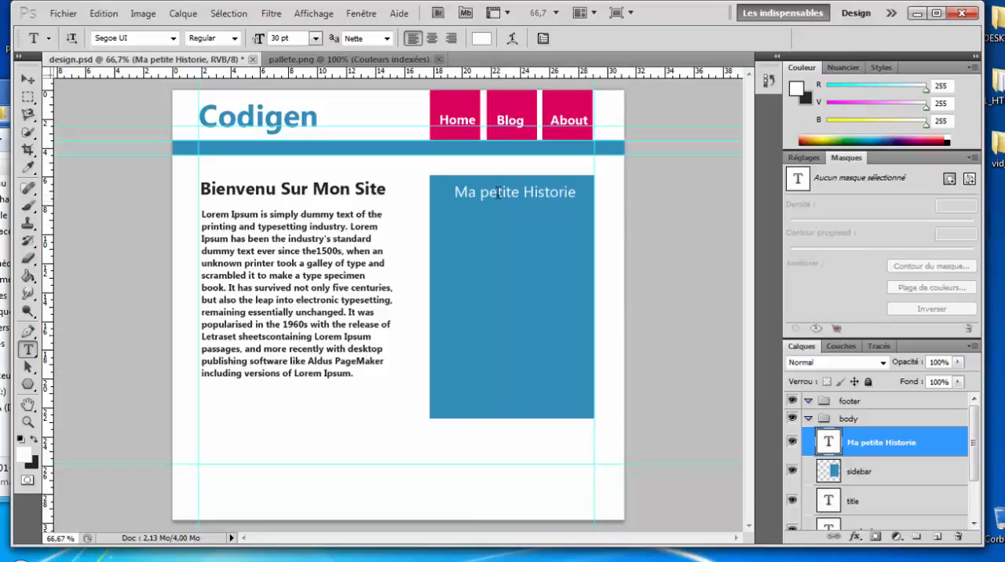
pyautogui.click(497, 192)
pyautogui.hotkey('ctrl', 'a')
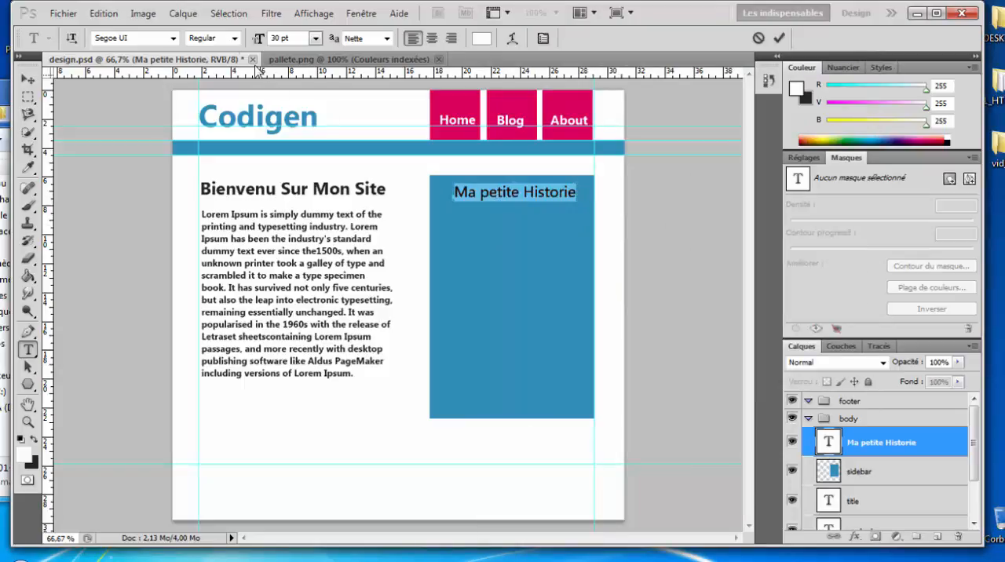
pyautogui.click(234, 38)
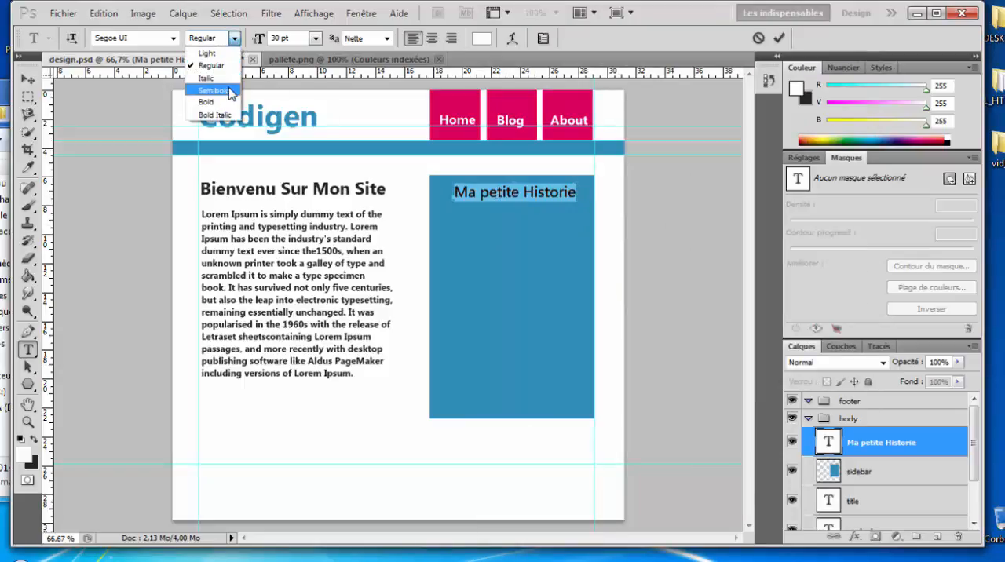
pyautogui.click(224, 114)
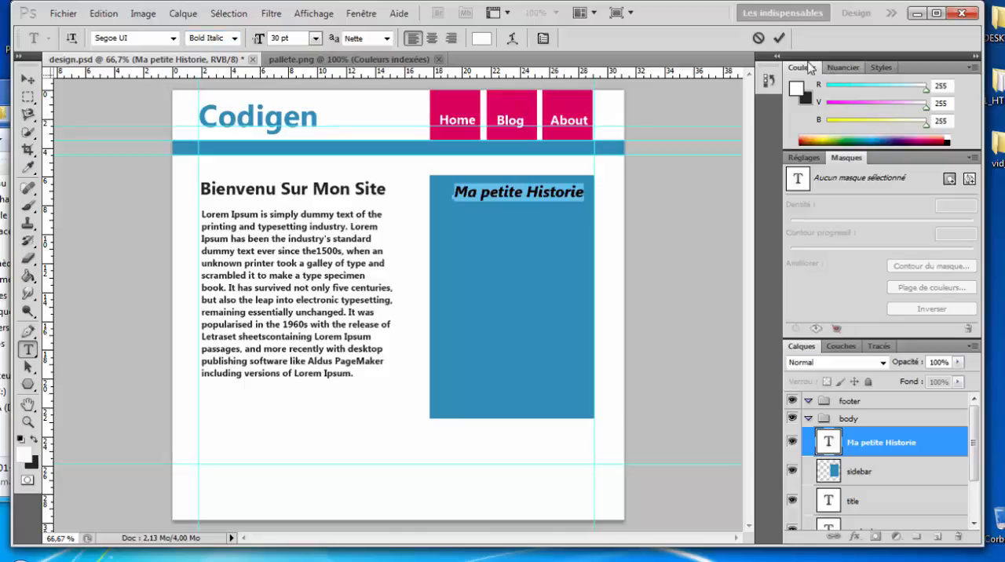
pyautogui.click(777, 40)
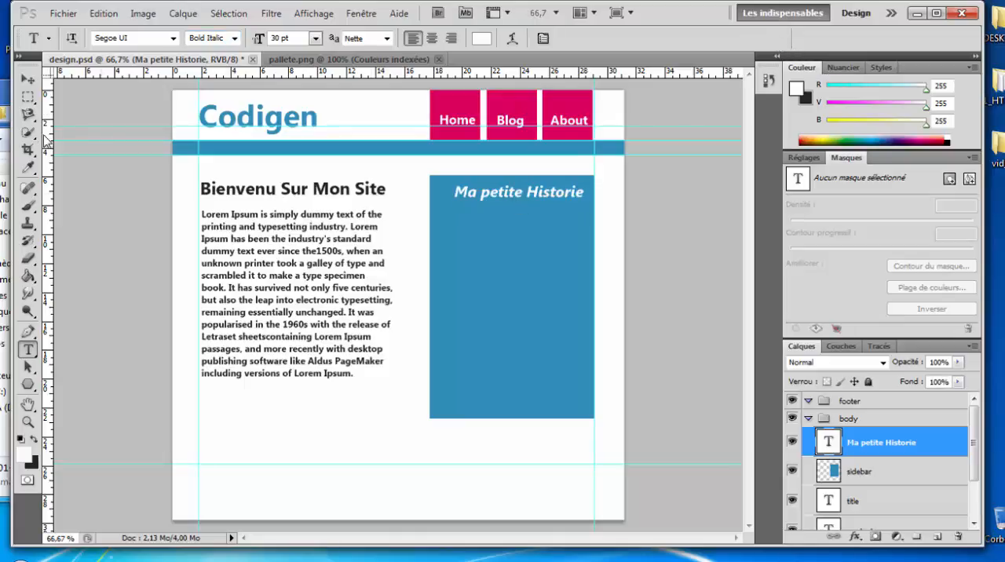
pyautogui.click(27, 80)
pyautogui.moveTo(523, 201); pyautogui.dragTo(518, 202)
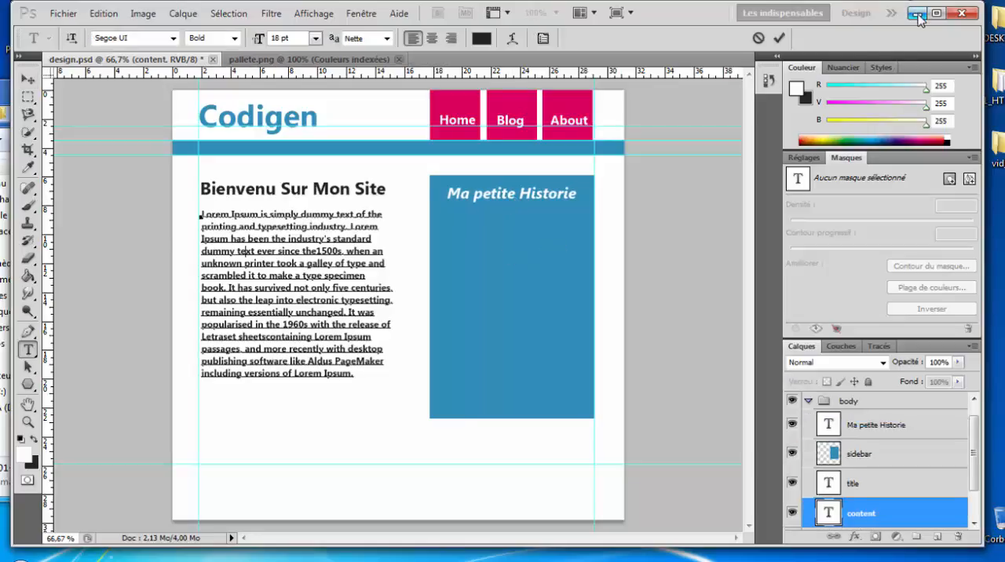
# Step: Open the index page from the C001_HTML_CSS/projects/makiti/front folder on the desktop
pyautogui.click(916, 14)
pyautogui.doubleClick(993, 86)
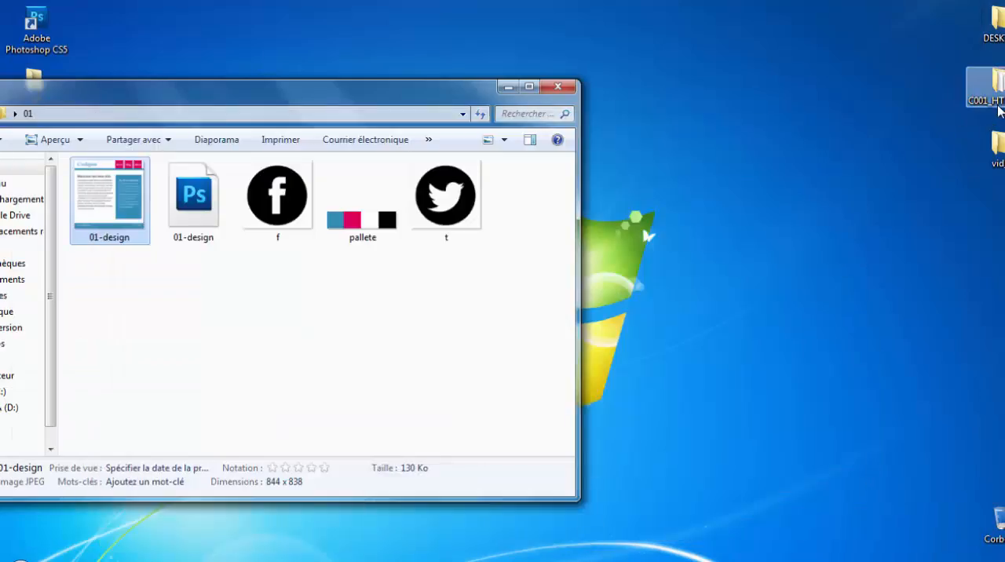
pyautogui.doubleClick(190, 156)
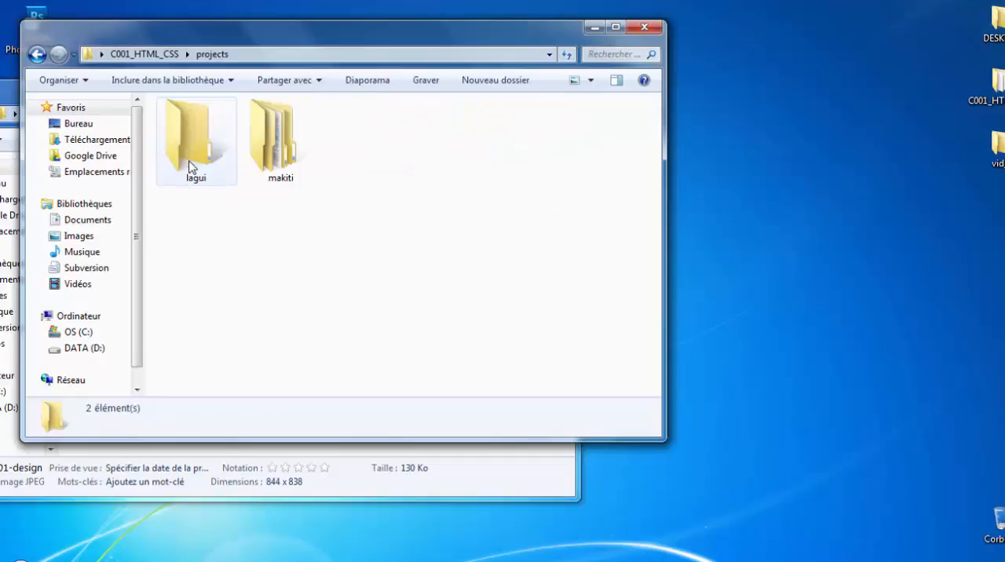
pyautogui.doubleClick(266, 162)
pyautogui.doubleClick(188, 142)
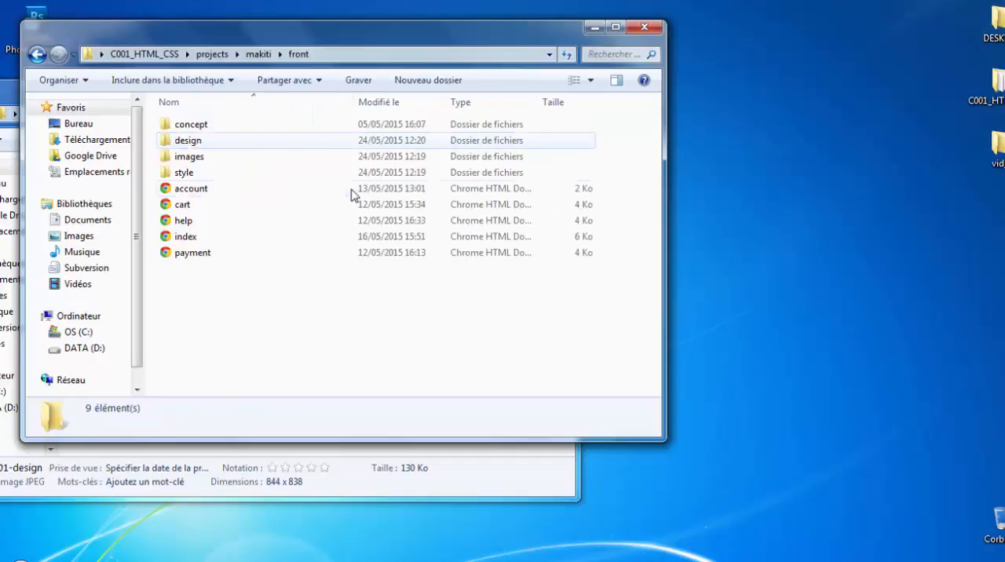
pyautogui.click(196, 224)
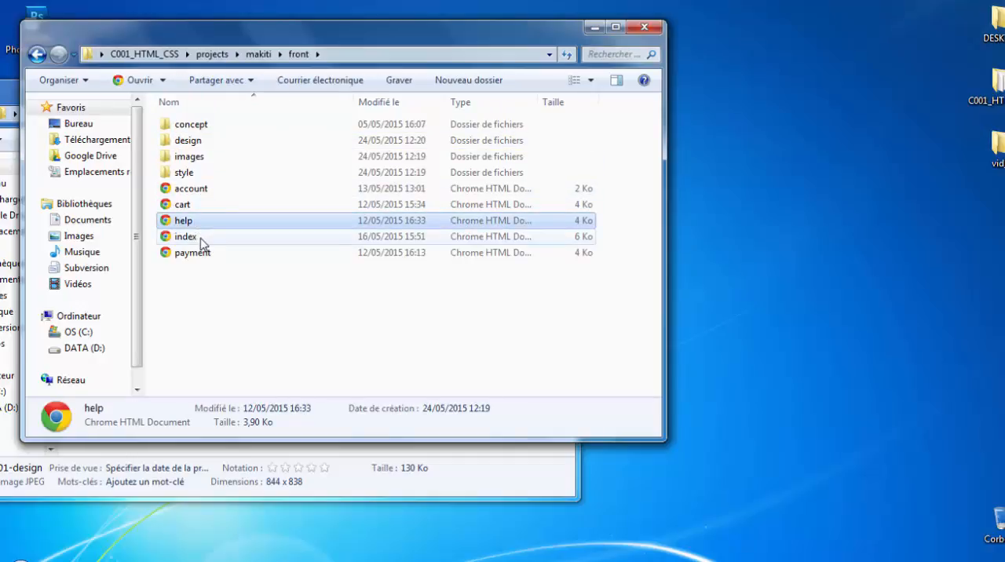
pyautogui.doubleClick(192, 237)
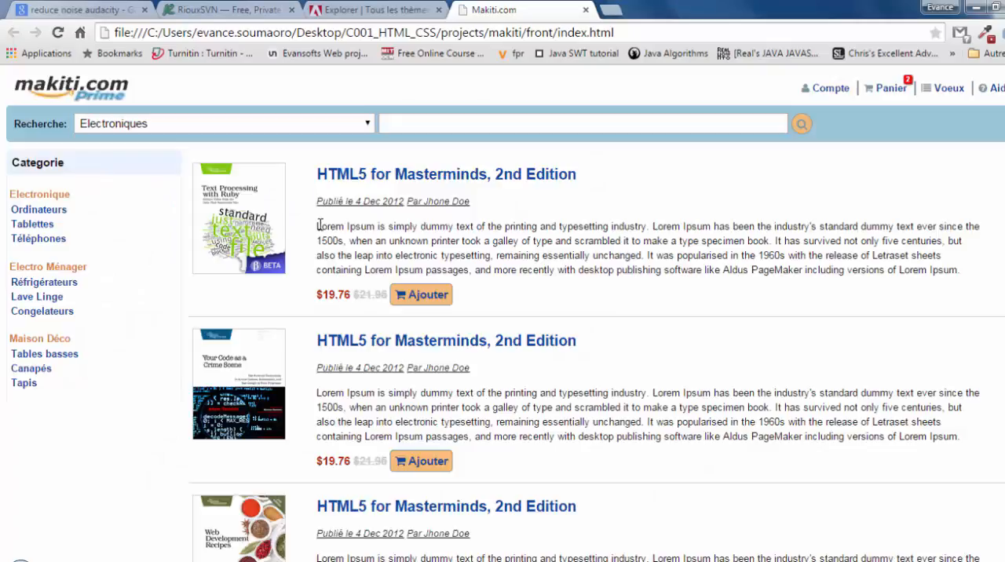
# Step: Copy the first book's description from "Lorem Ipsum is simply" through "essentially unchanged." and close the Makiti.com page
pyautogui.moveTo(319, 225); pyautogui.dragTo(645, 254)
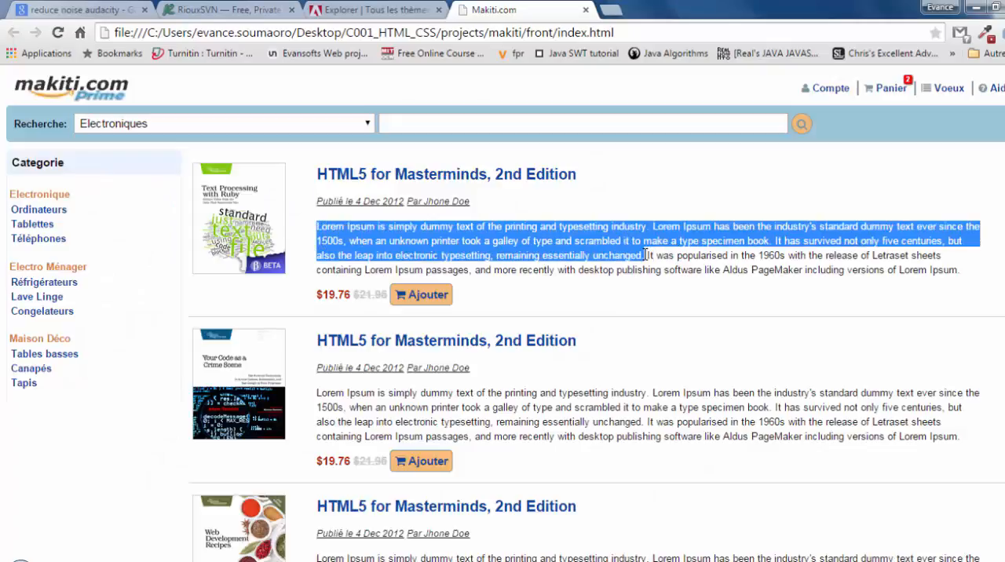
pyautogui.click(584, 9)
pyautogui.click(974, 8)
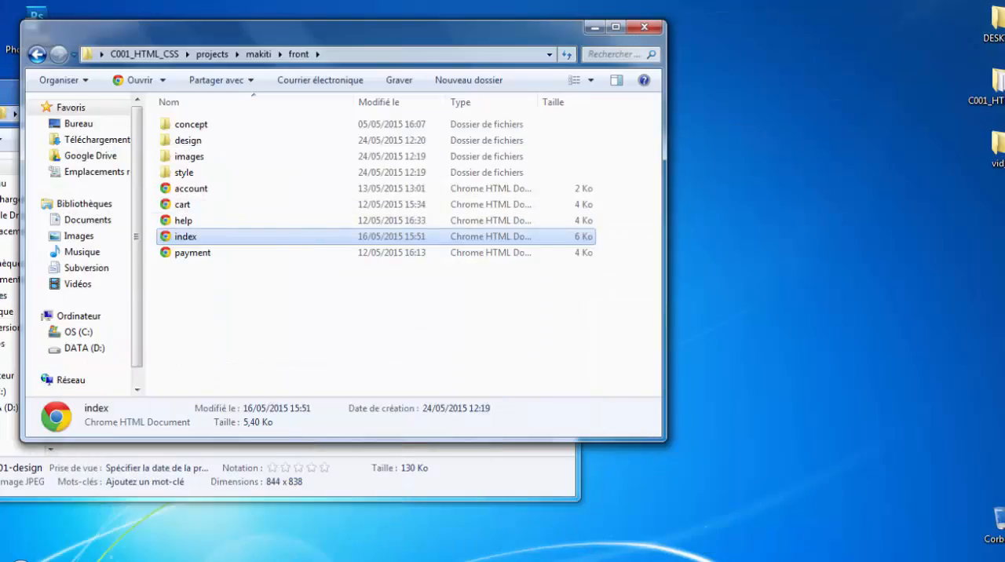
# Step: Return to design.psd in Photoshop and paste the copied paragraph as new text below the sidebar heading, layered above it
pyautogui.click(434, 558)
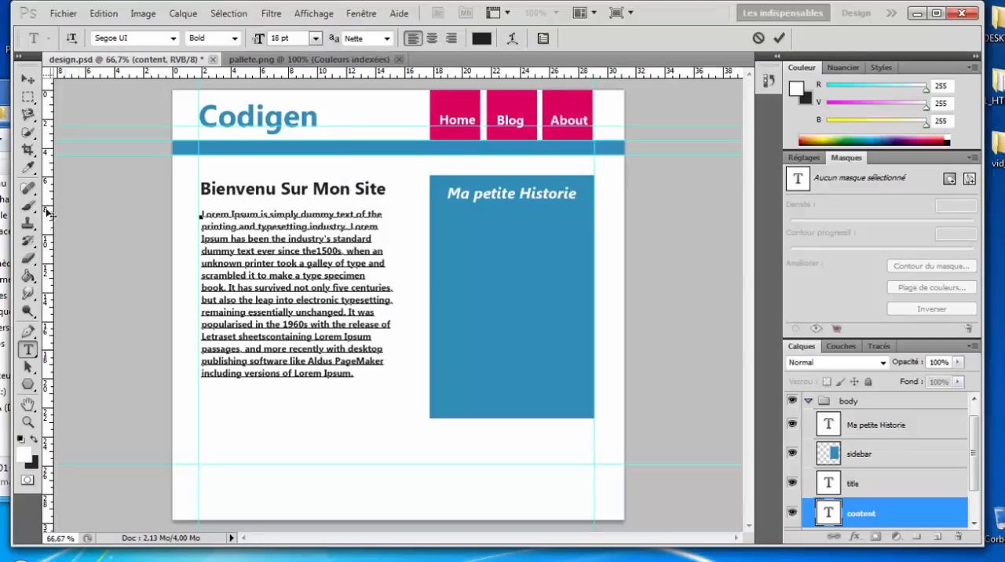
pyautogui.click(779, 38)
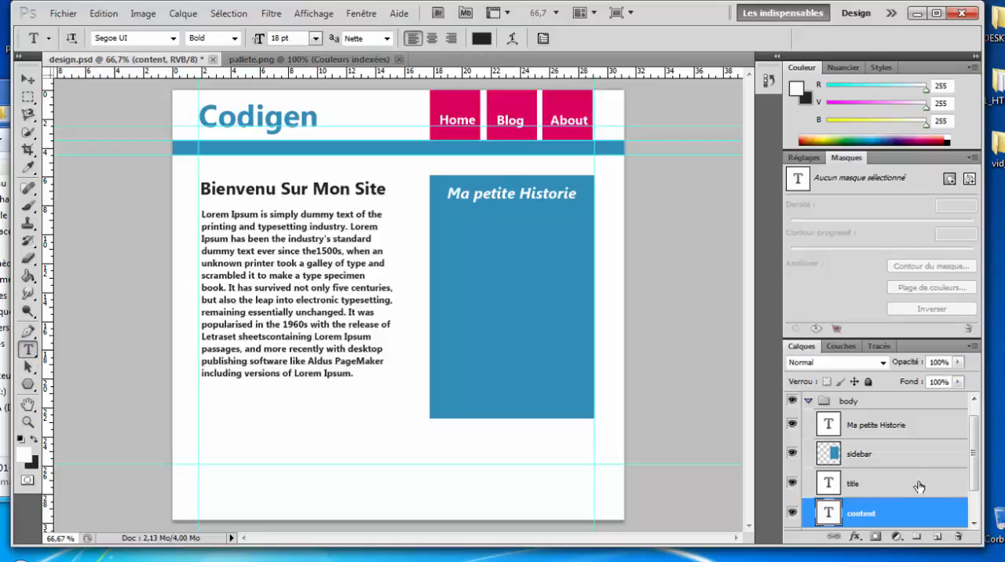
pyautogui.scroll(1, 918, 485)
pyautogui.click(853, 448)
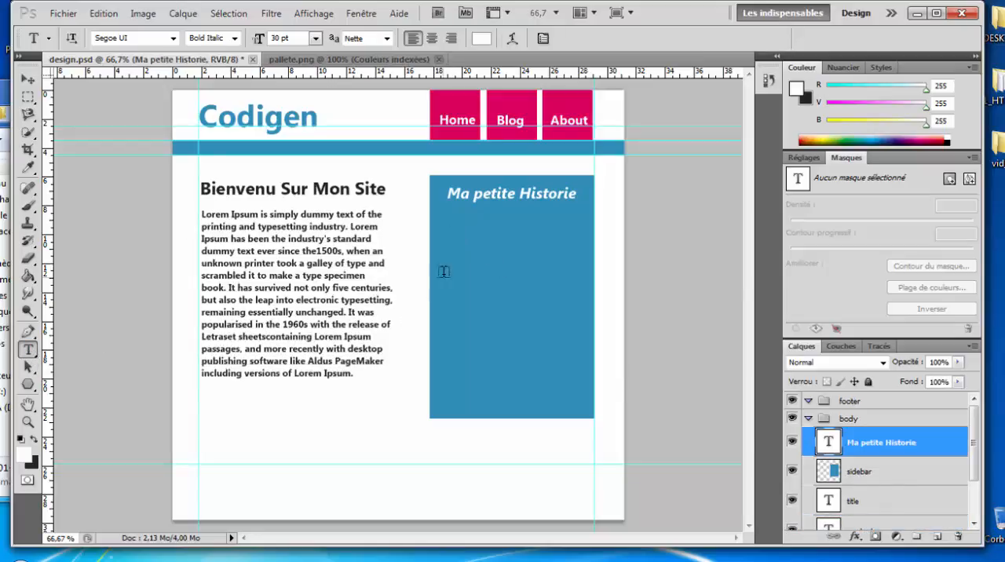
pyautogui.click(451, 223)
pyautogui.hotkey('ctrl', 'v')
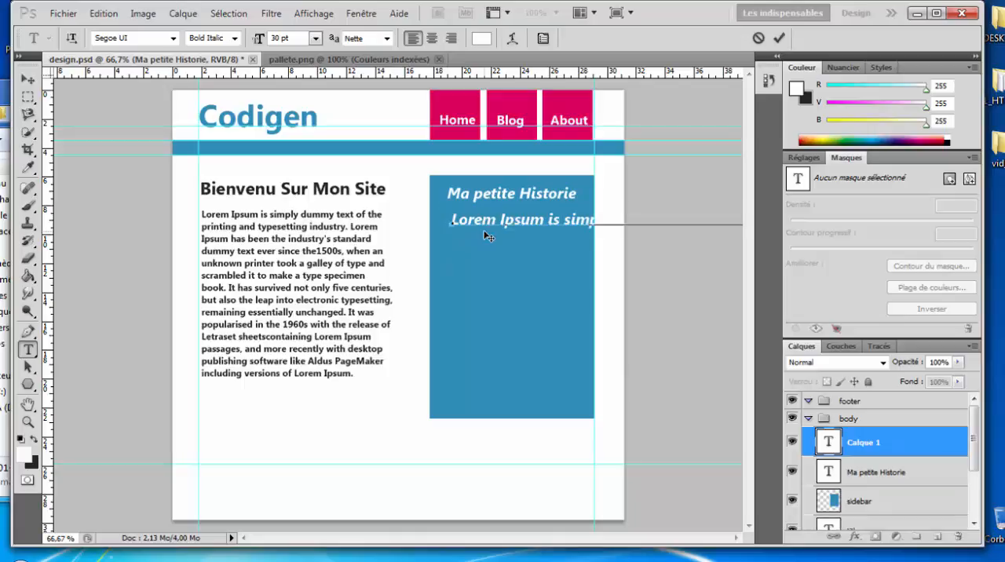
# Step: Set the pasted sidebar paragraph to 18 pt Regular
pyautogui.hotkey('ctrl', 'a')
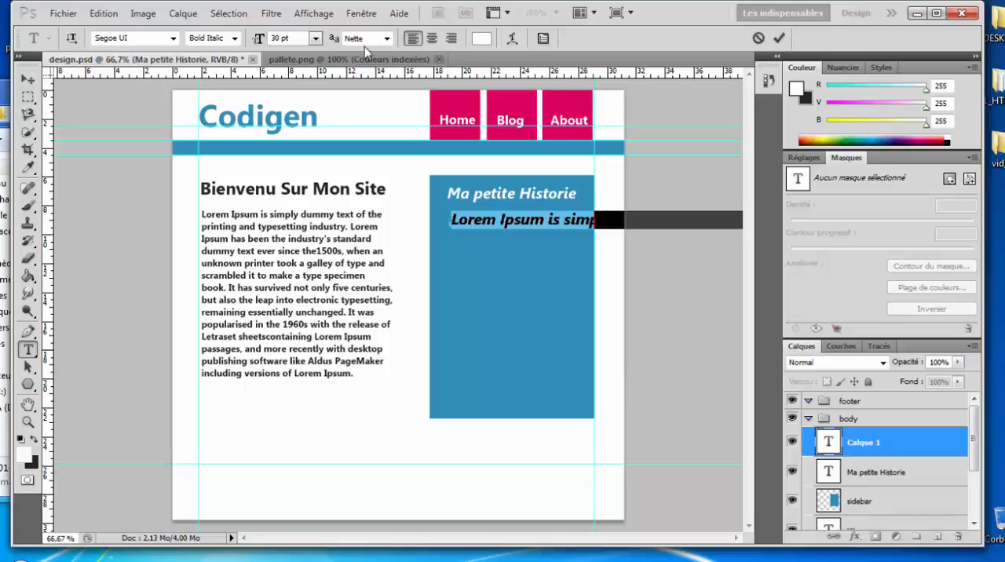
pyautogui.click(315, 38)
pyautogui.click(304, 196)
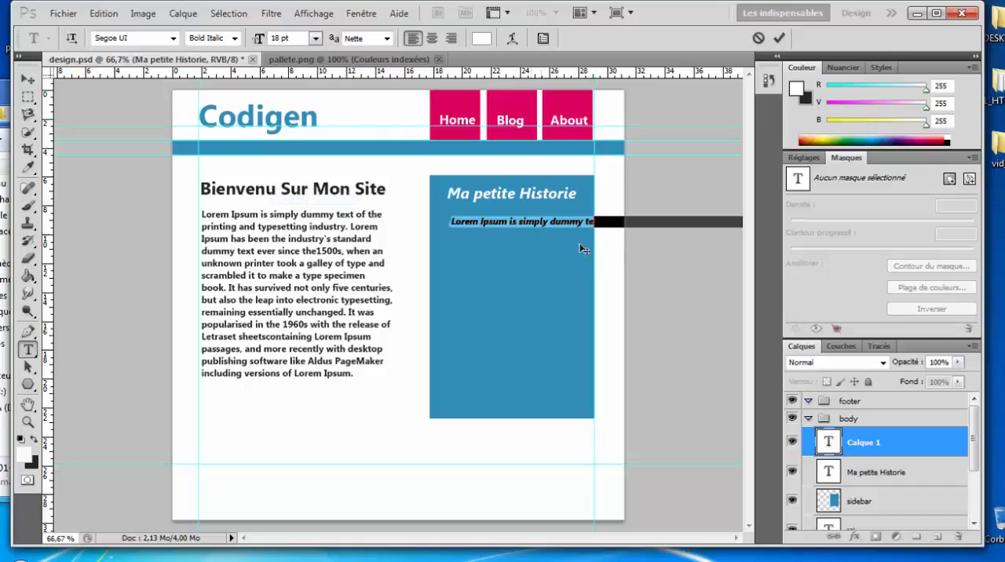
pyautogui.click(234, 38)
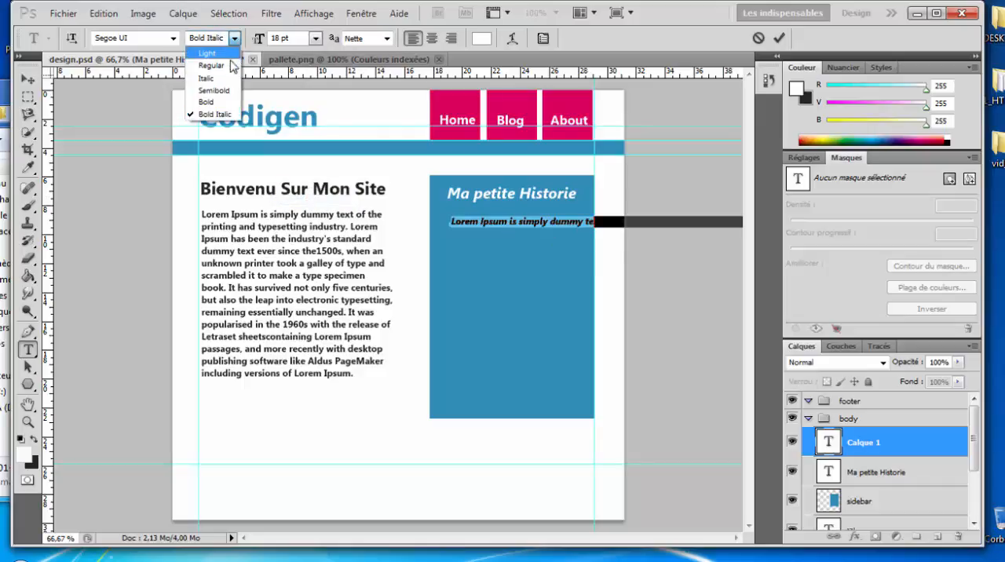
pyautogui.click(231, 64)
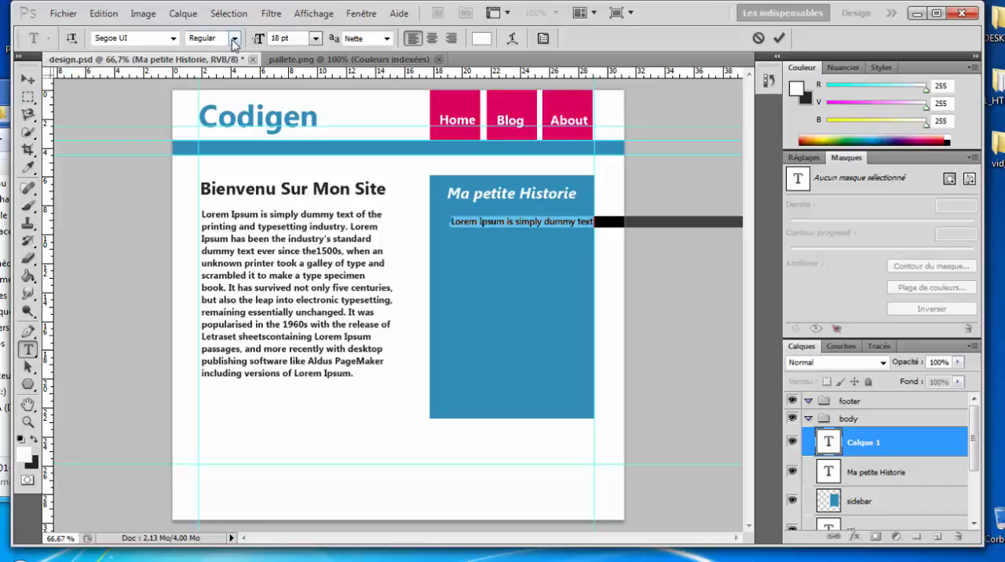
# Step: Break the sidebar paragraph into thirteen short lines that fit within the width of the blue sidebar
pyautogui.click(575, 223)
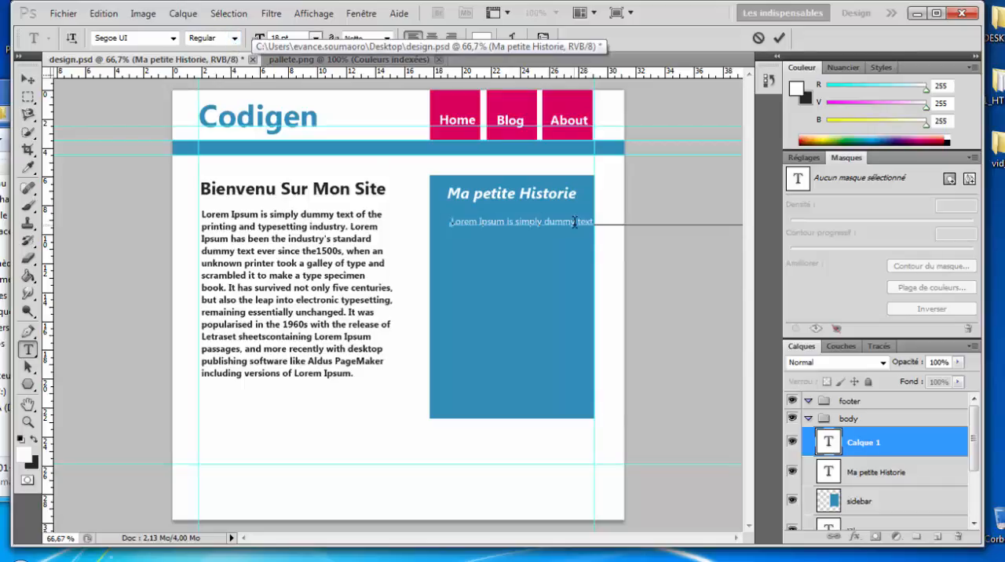
pyautogui.press('Return')
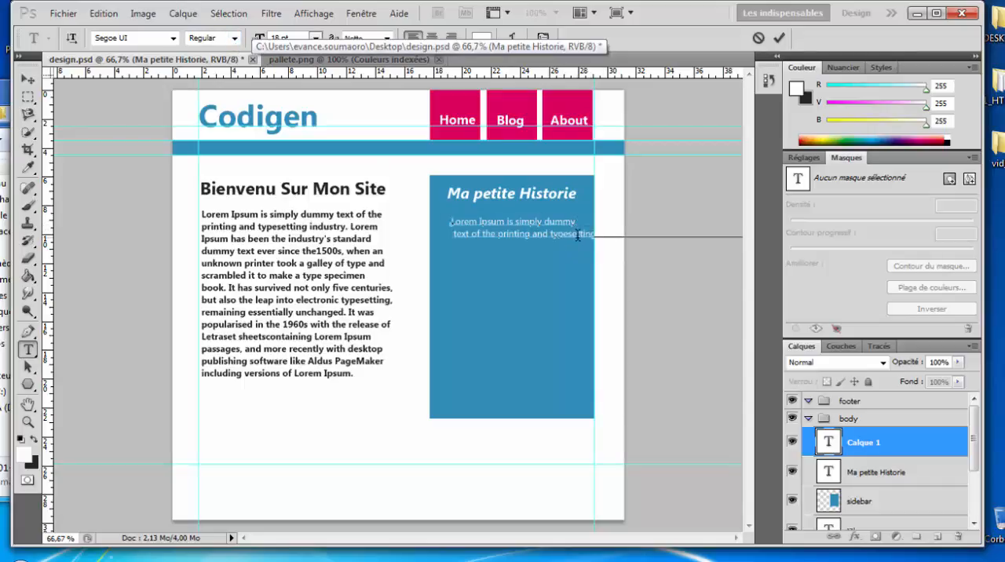
pyautogui.click(577, 234)
pyautogui.press('Return')
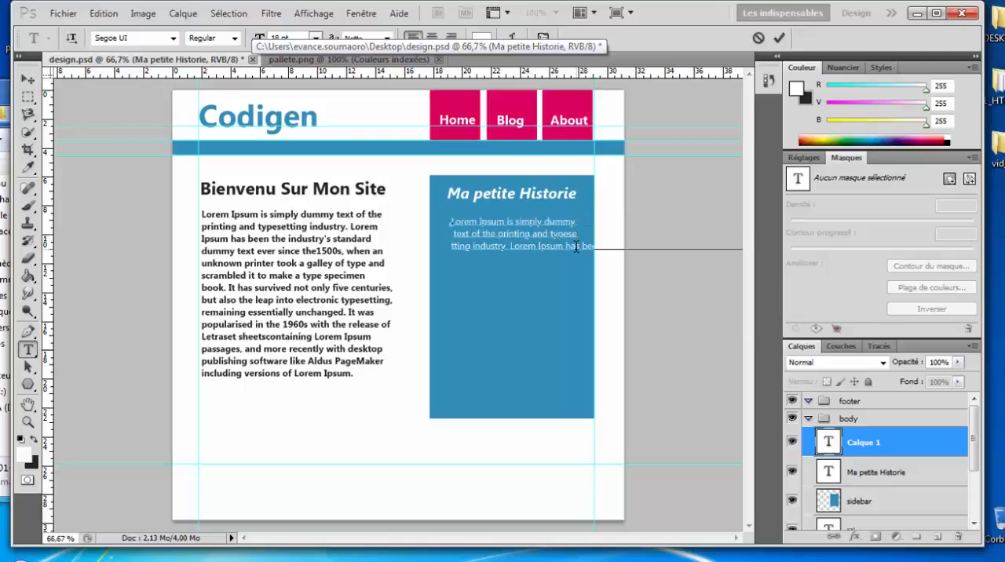
pyautogui.click(575, 247)
pyautogui.press('Return')
pyautogui.click(578, 259)
pyautogui.press('Return')
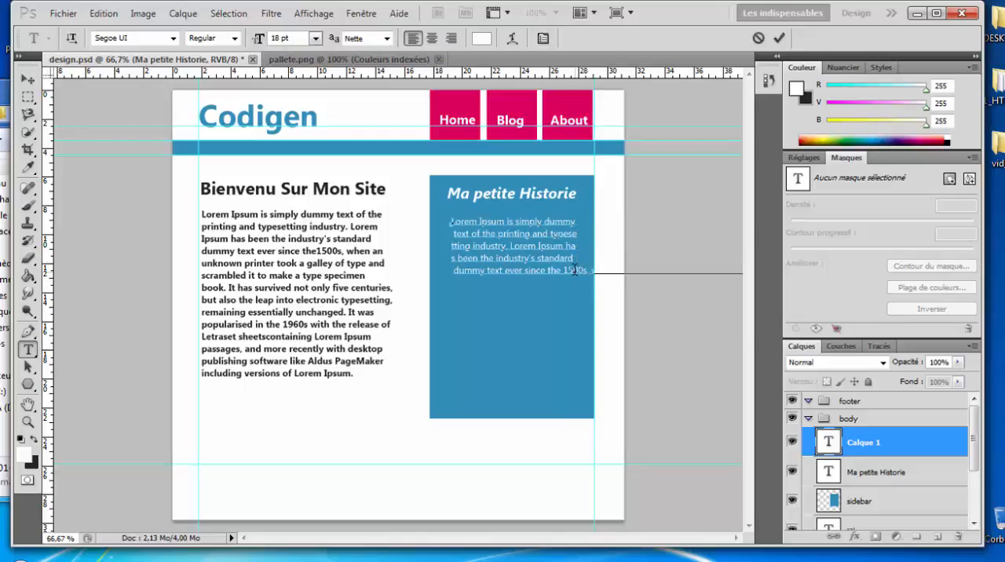
pyautogui.click(574, 270)
pyautogui.press('Return')
pyautogui.click(575, 284)
pyautogui.press('Return')
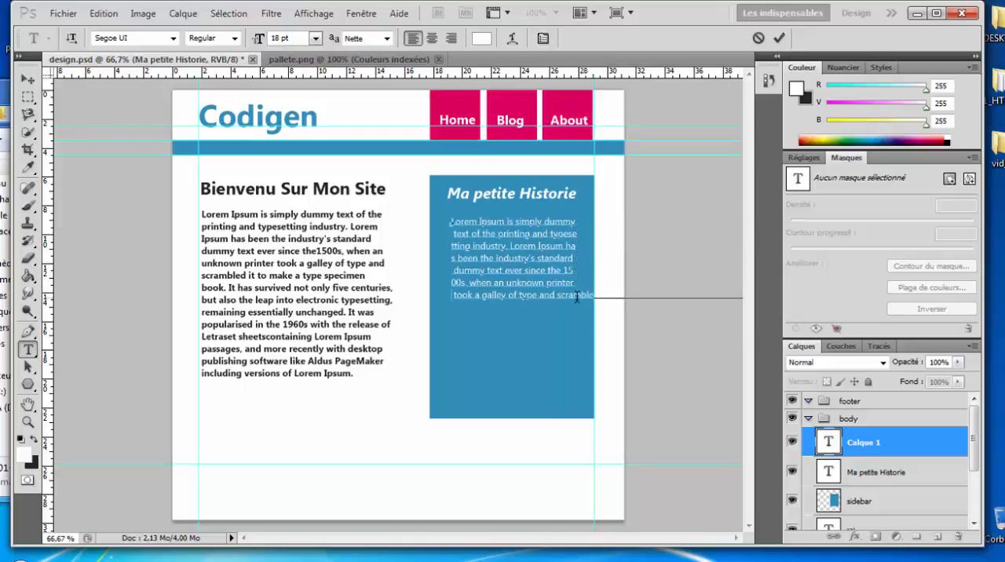
pyautogui.click(574, 295)
pyautogui.press('Return')
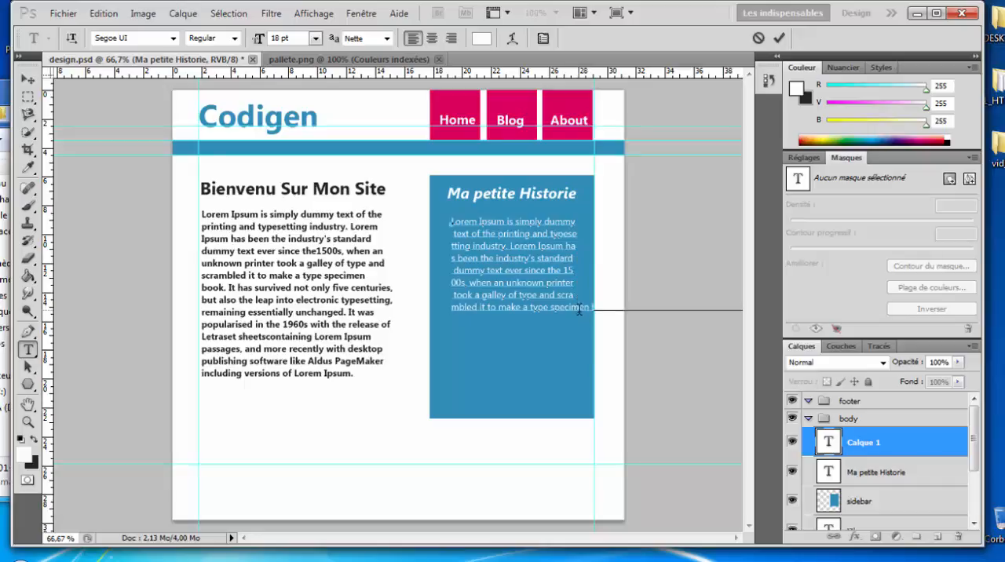
pyautogui.click(578, 308)
pyautogui.press('Return')
pyautogui.click(575, 320)
pyautogui.press('Return')
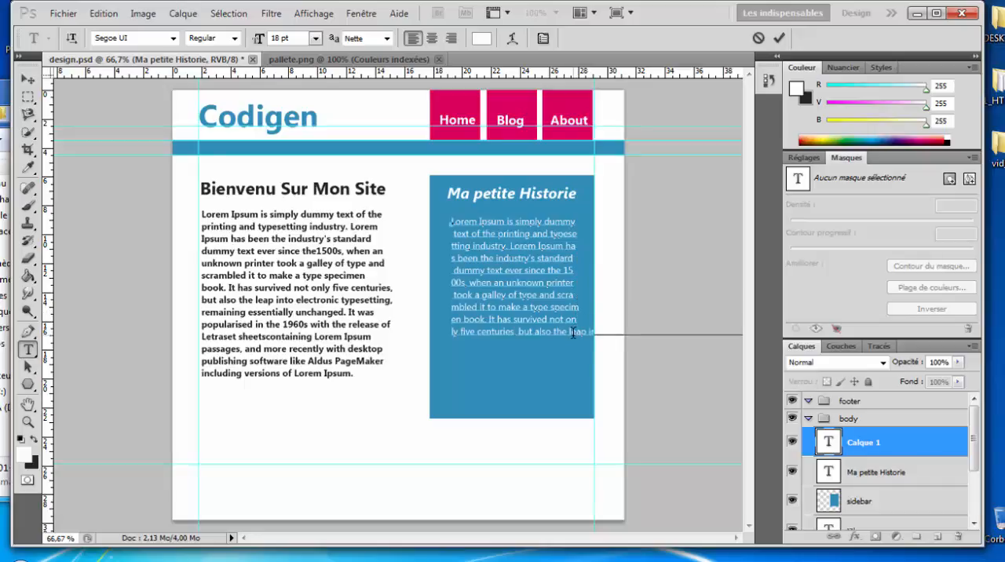
pyautogui.click(575, 338)
pyautogui.press('Return')
pyautogui.click(578, 345)
pyautogui.press('Return')
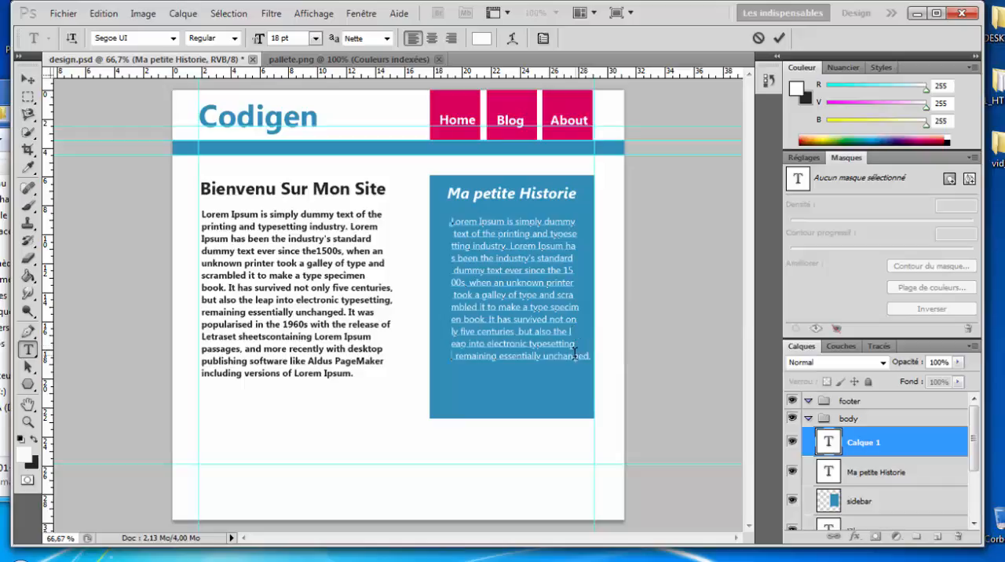
pyautogui.click(573, 356)
pyautogui.press('Return')
# Step: Remove stray leading spaces from the sidebar paragraph's lines, including those starting with "text of the" and "dummy text", and commit the text
pyautogui.press('BackSpace')
pyautogui.press('BackSpace')
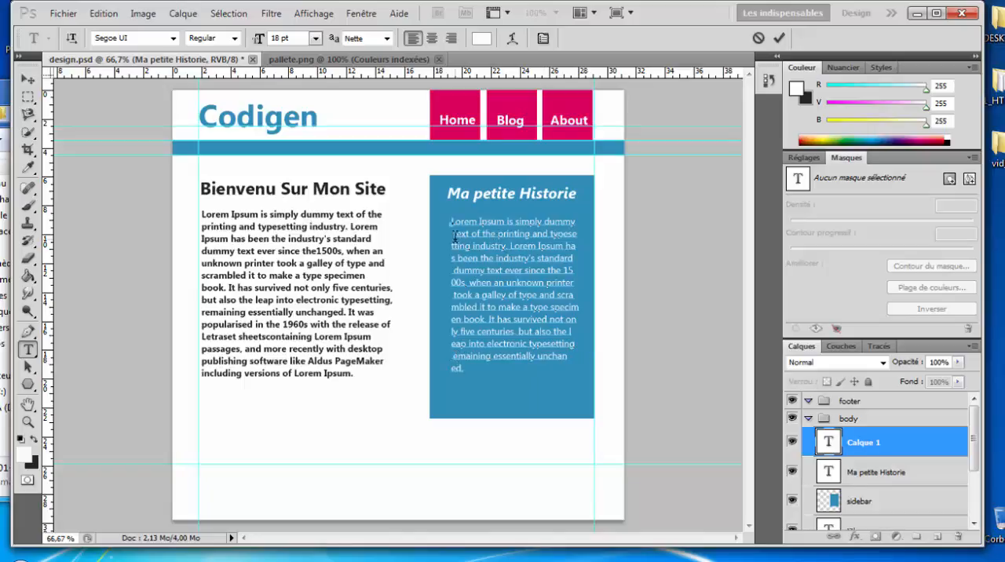
pyautogui.press('BackSpace')
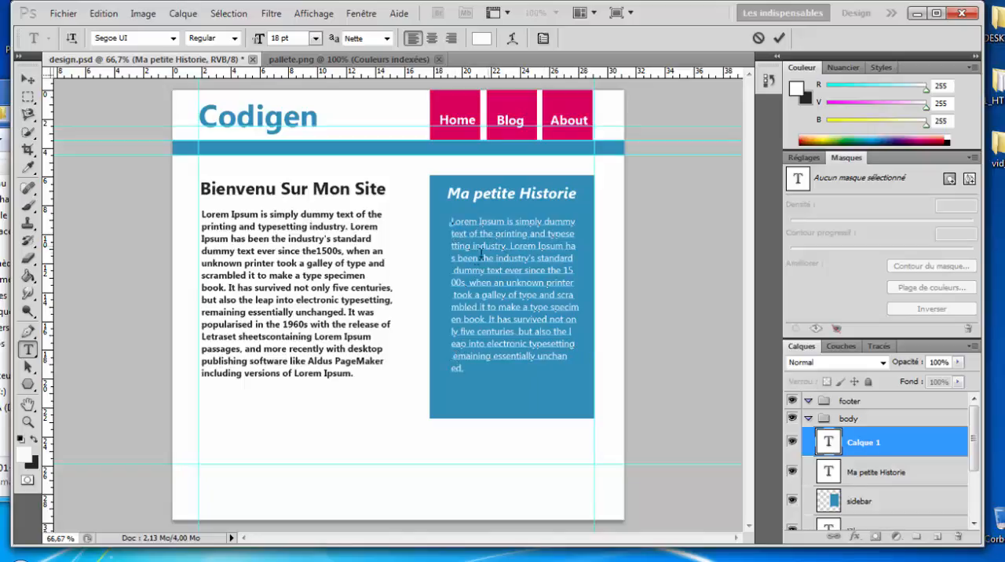
pyautogui.press('BackSpace')
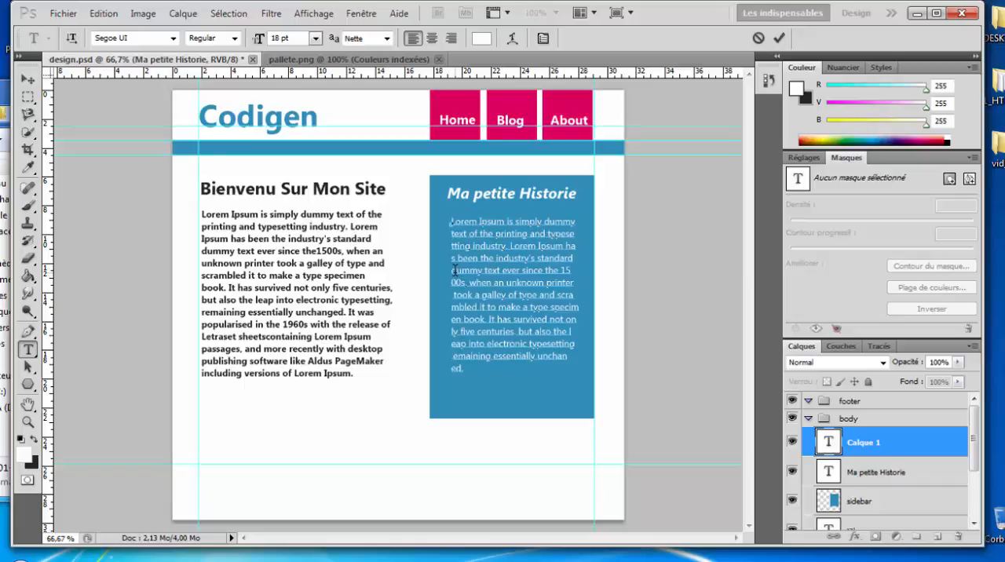
pyautogui.click(779, 38)
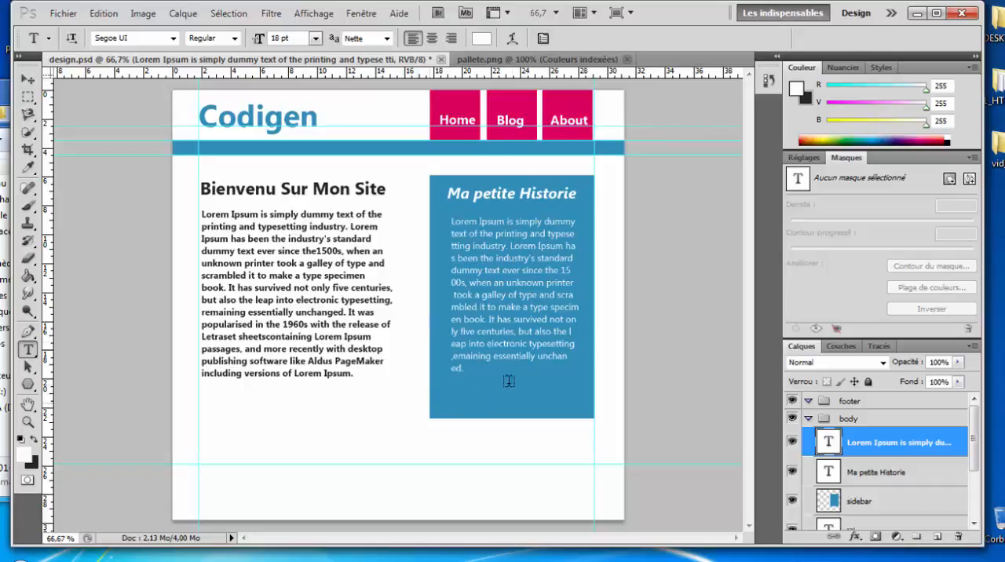
# Step: Nudge the sidebar paragraph slightly left to align it with the "Ma petite Historie" heading
pyautogui.click(27, 79)
pyautogui.press('Left')
pyautogui.press('Left')
pyautogui.press('Left')
pyautogui.press('Left')
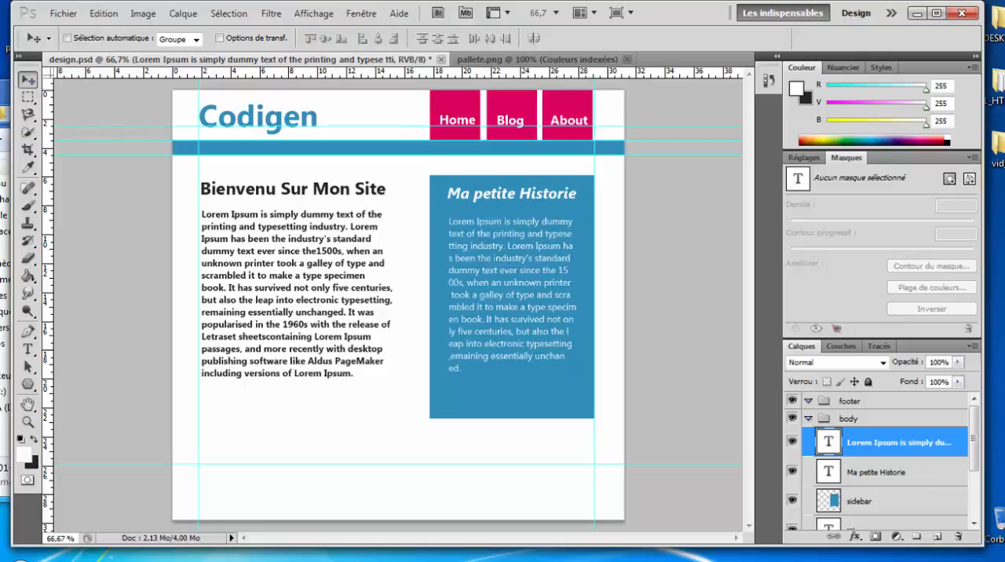
# Step: Check the sidebar in the 01-design reference and enable a drop shadow (Ombre portée) on the sidebar layer
pyautogui.click(503, 560)
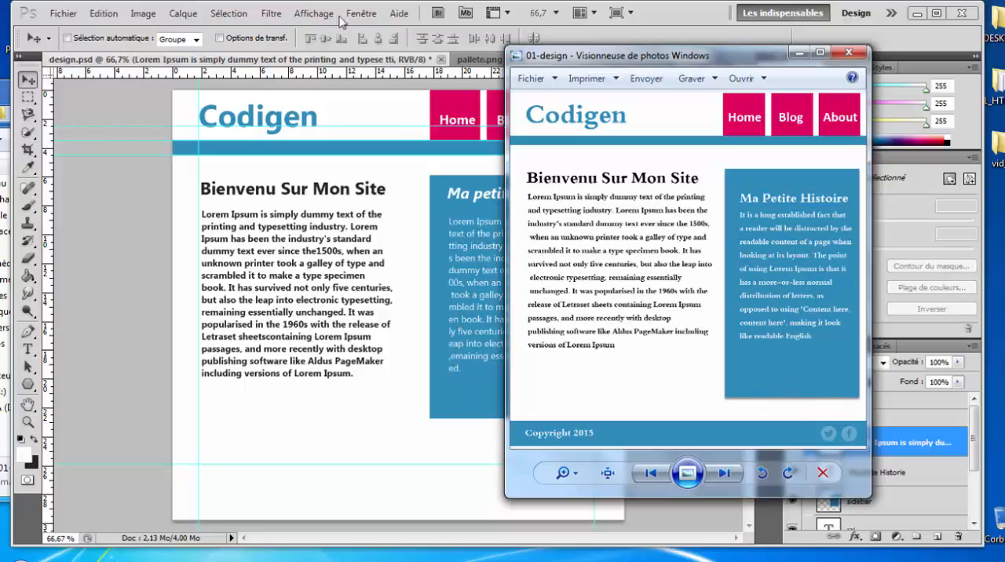
pyautogui.click(665, 11)
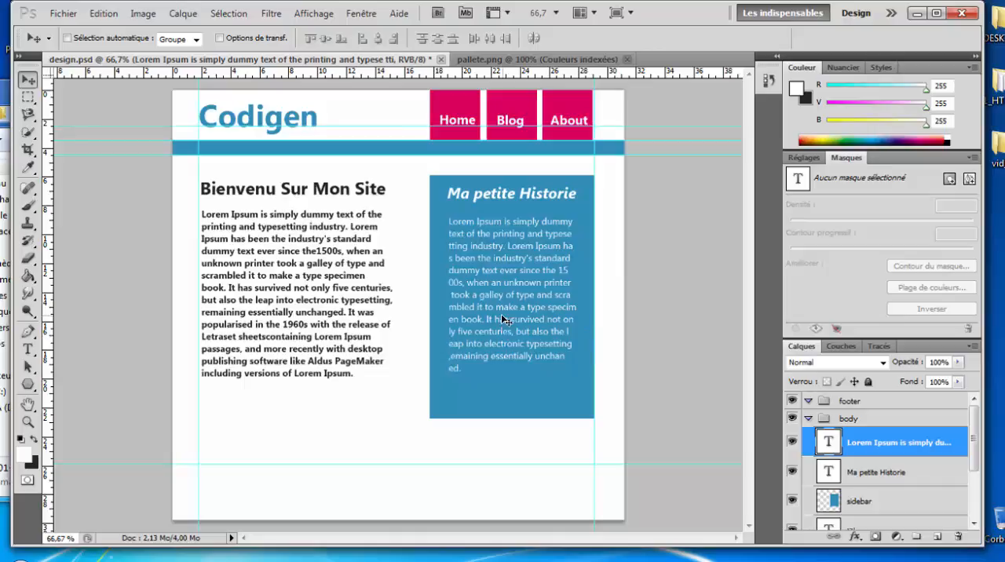
pyautogui.click(875, 502)
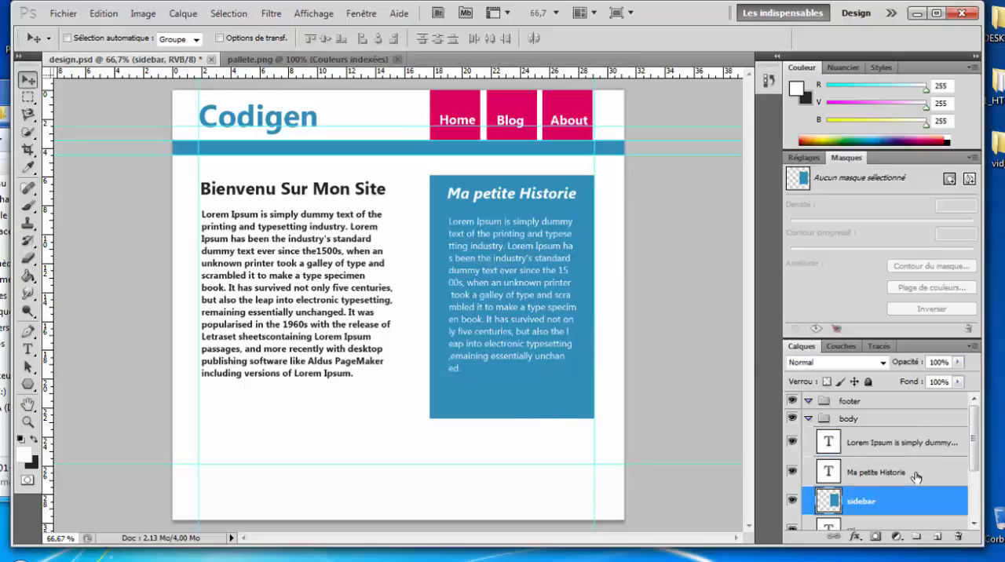
pyautogui.doubleClick(832, 502)
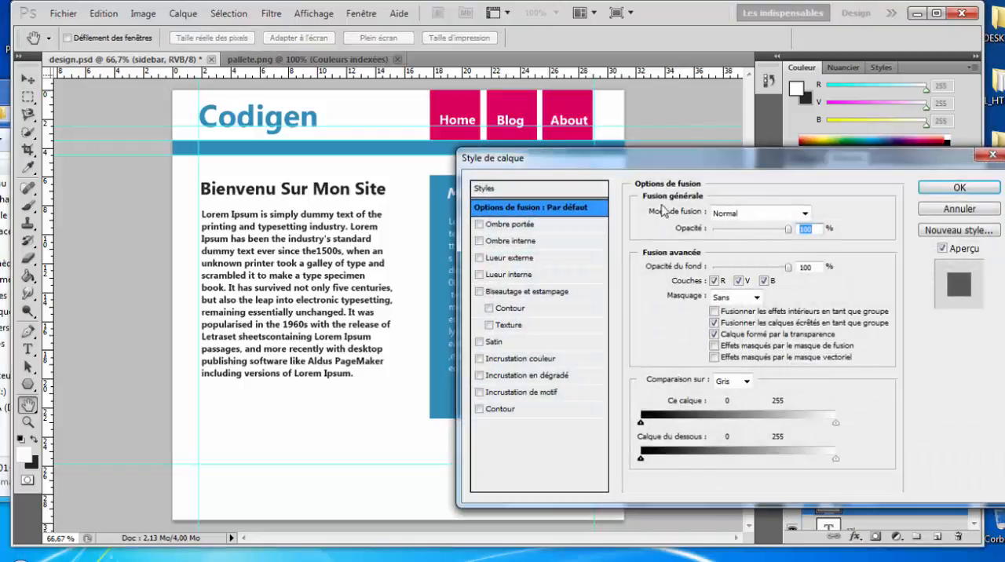
pyautogui.moveTo(686, 163); pyautogui.dragTo(442, 108)
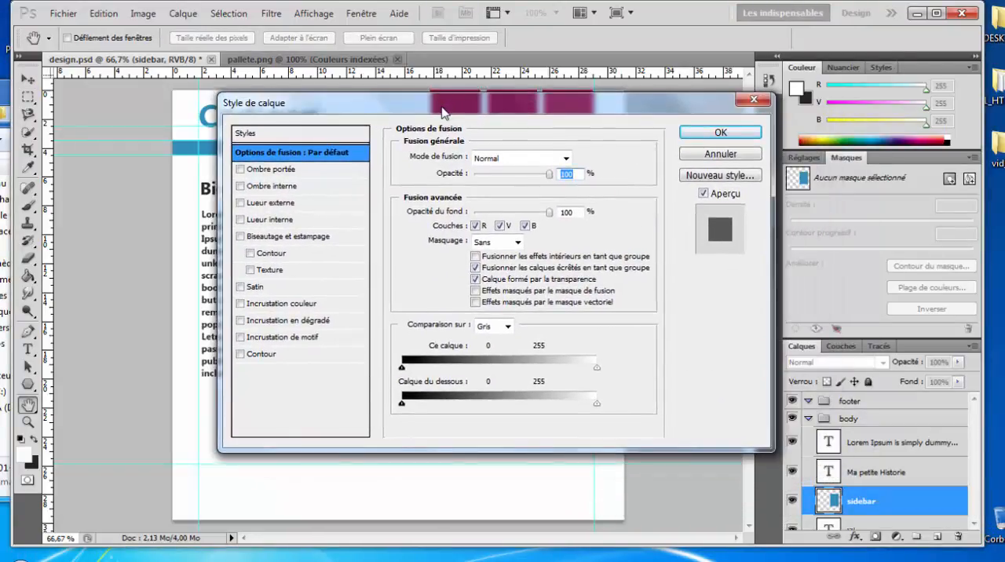
pyautogui.click(280, 173)
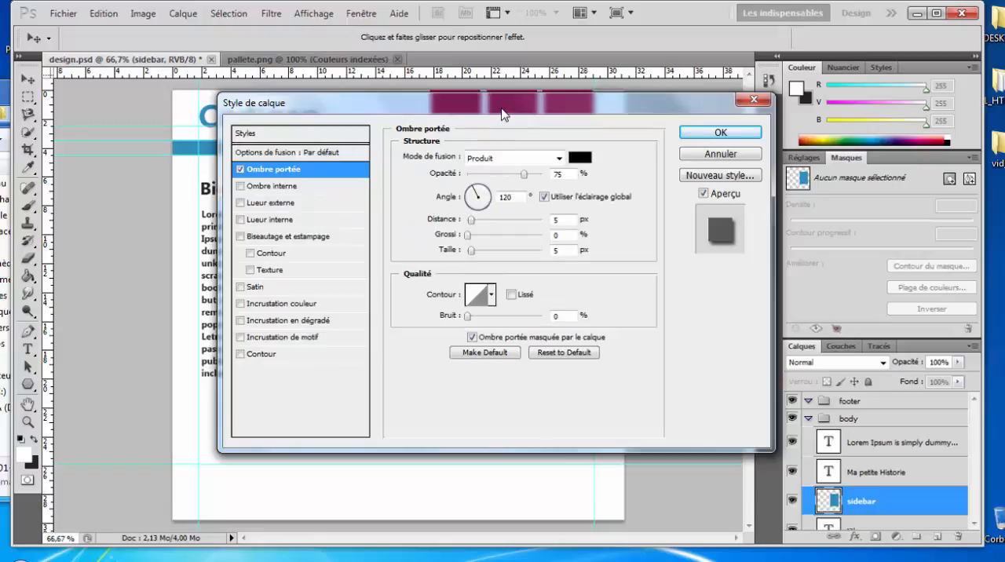
pyautogui.moveTo(502, 108); pyautogui.dragTo(434, 111)
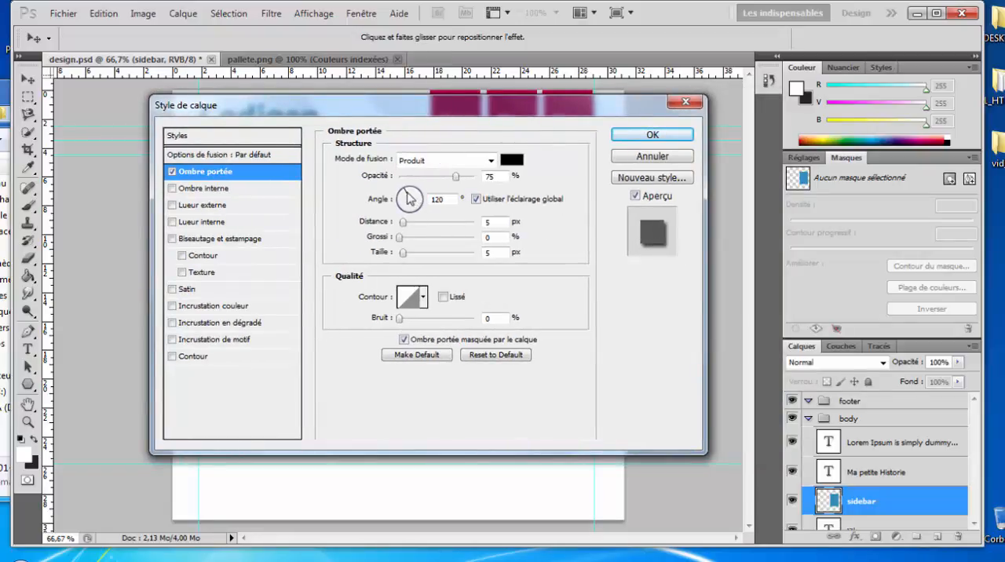
# Step: Set the sidebar's drop shadow to 90° angle, 52% opacity and 3 px distance, and apply the layer style
pyautogui.moveTo(410, 201); pyautogui.dragTo(410, 188)
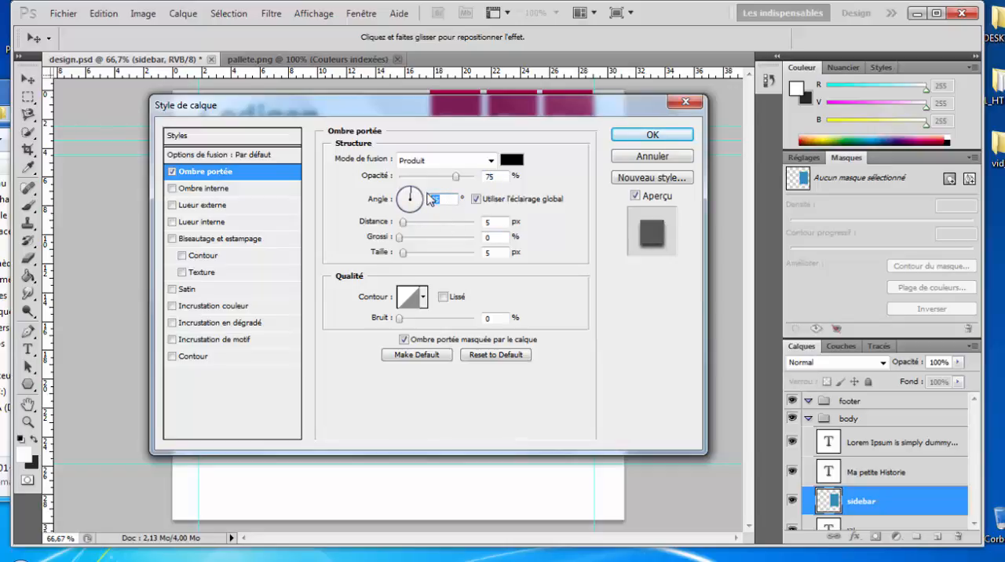
pyautogui.write('90')
pyautogui.moveTo(456, 181); pyautogui.dragTo(438, 181)
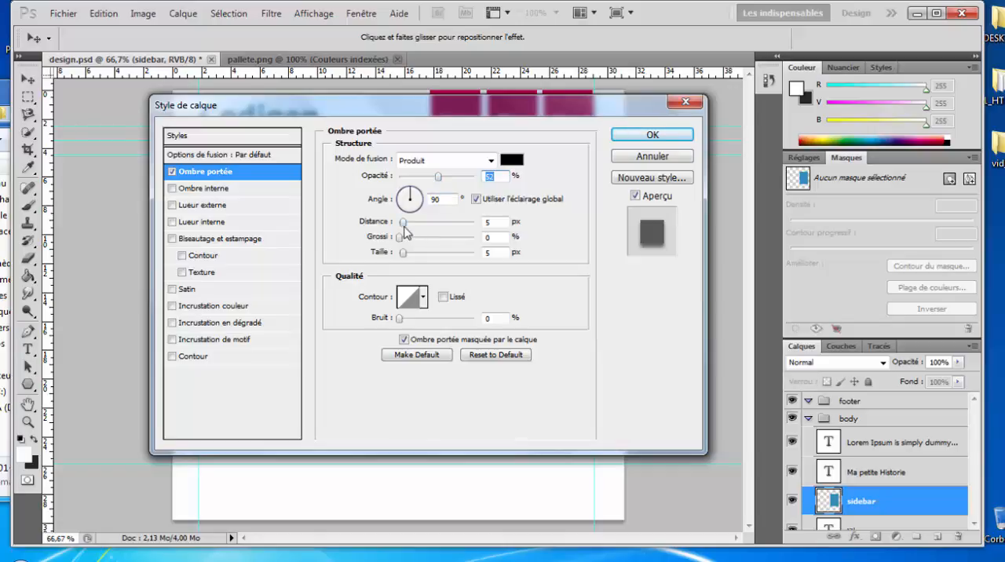
pyautogui.click(480, 222)
pyautogui.write('3')
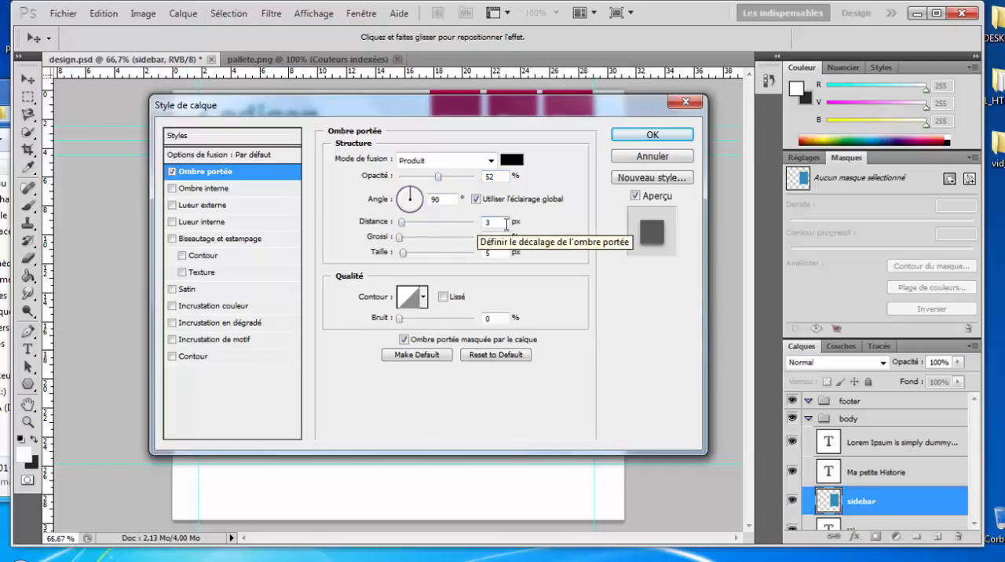
pyautogui.click(670, 136)
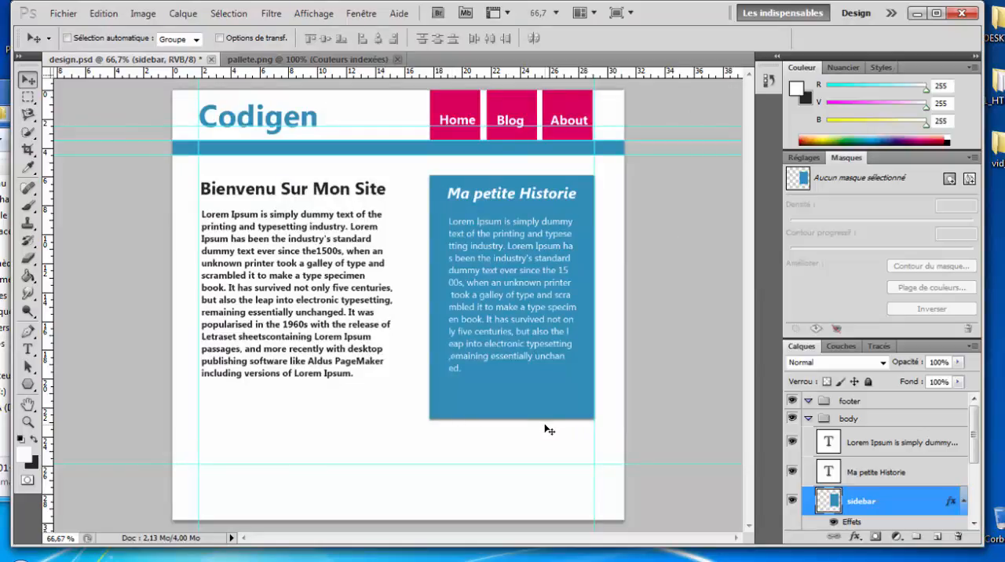
# Step: Toggle the sidebar layer's effects off and on to compare it with and without the drop shadow
pyautogui.scroll(-2, 910, 481)
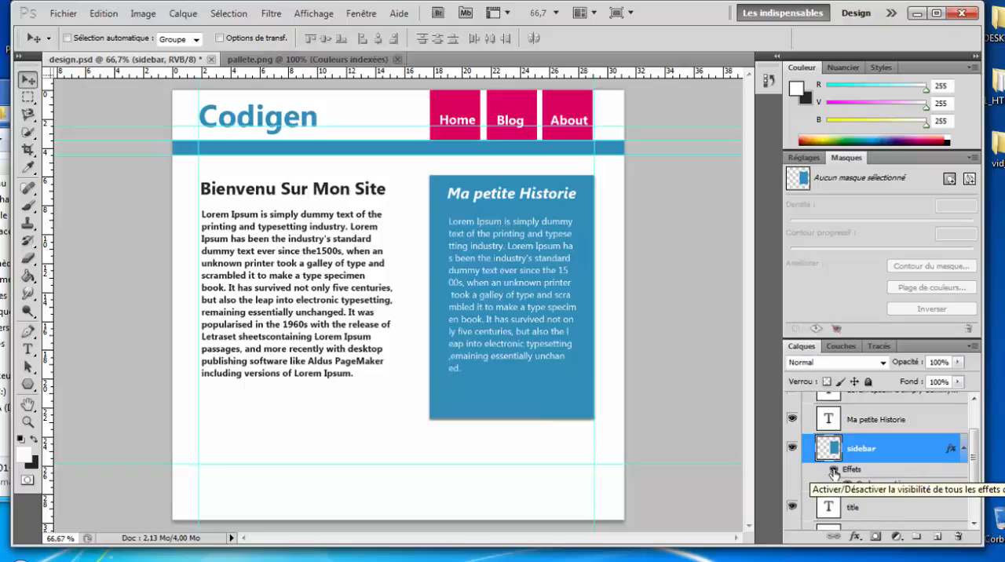
pyautogui.click(833, 470)
pyautogui.click(834, 471)
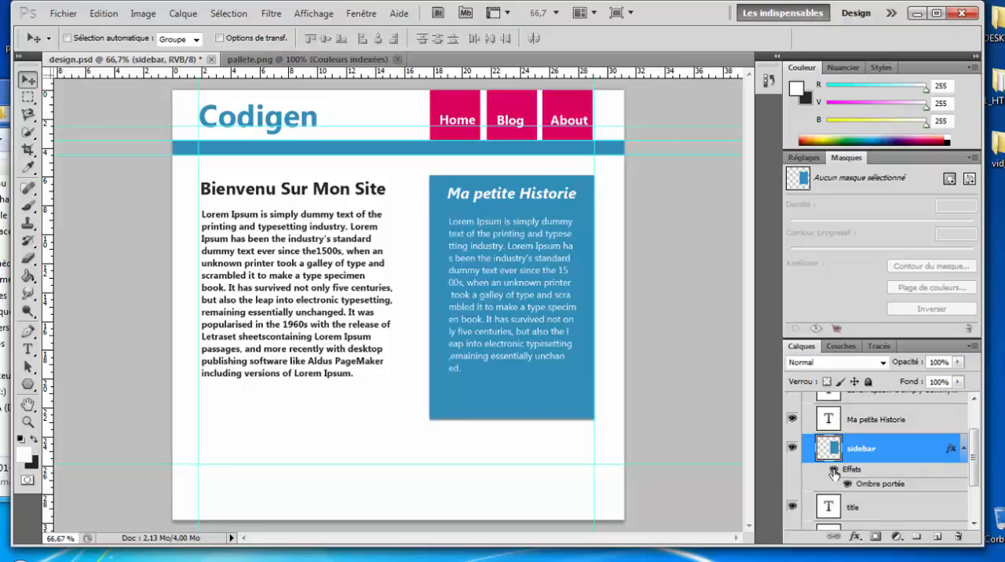
pyautogui.click(833, 471)
pyautogui.click(834, 471)
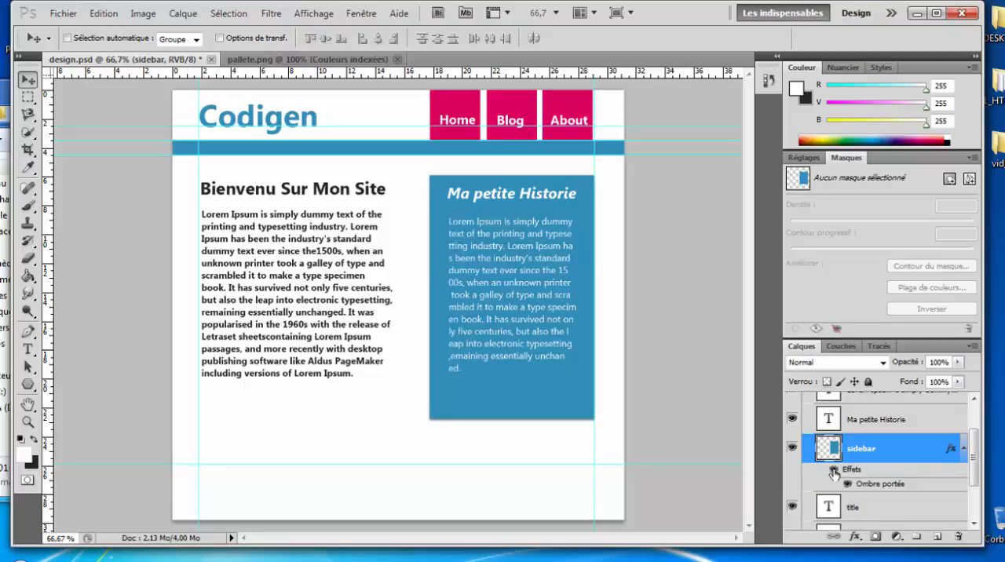